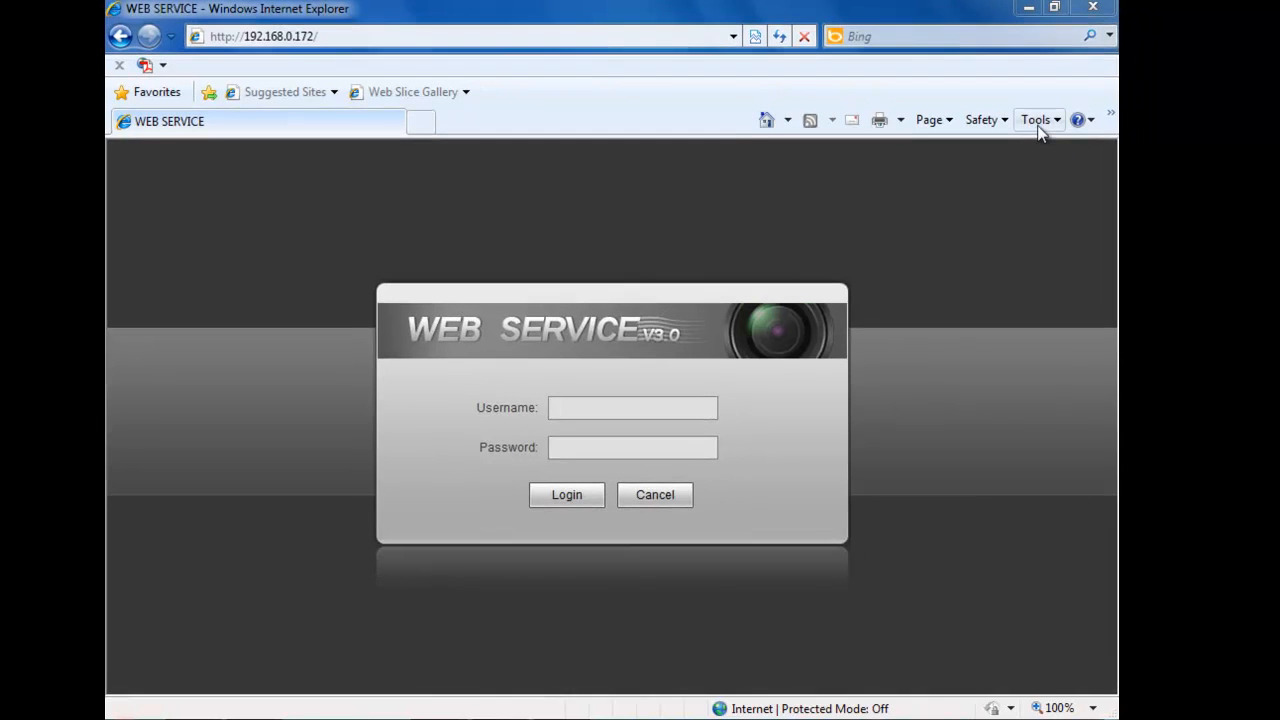
pyautogui.click(1064, 122)
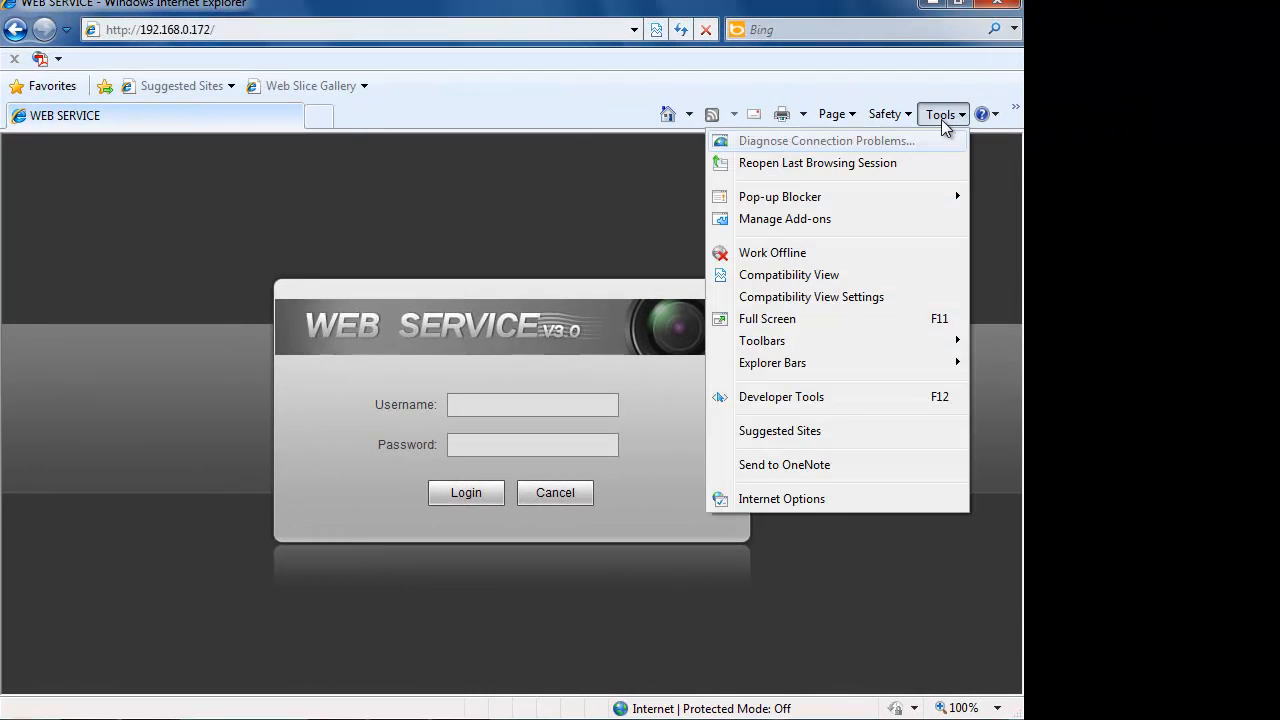
pyautogui.click(829, 503)
pyautogui.click(100, 190)
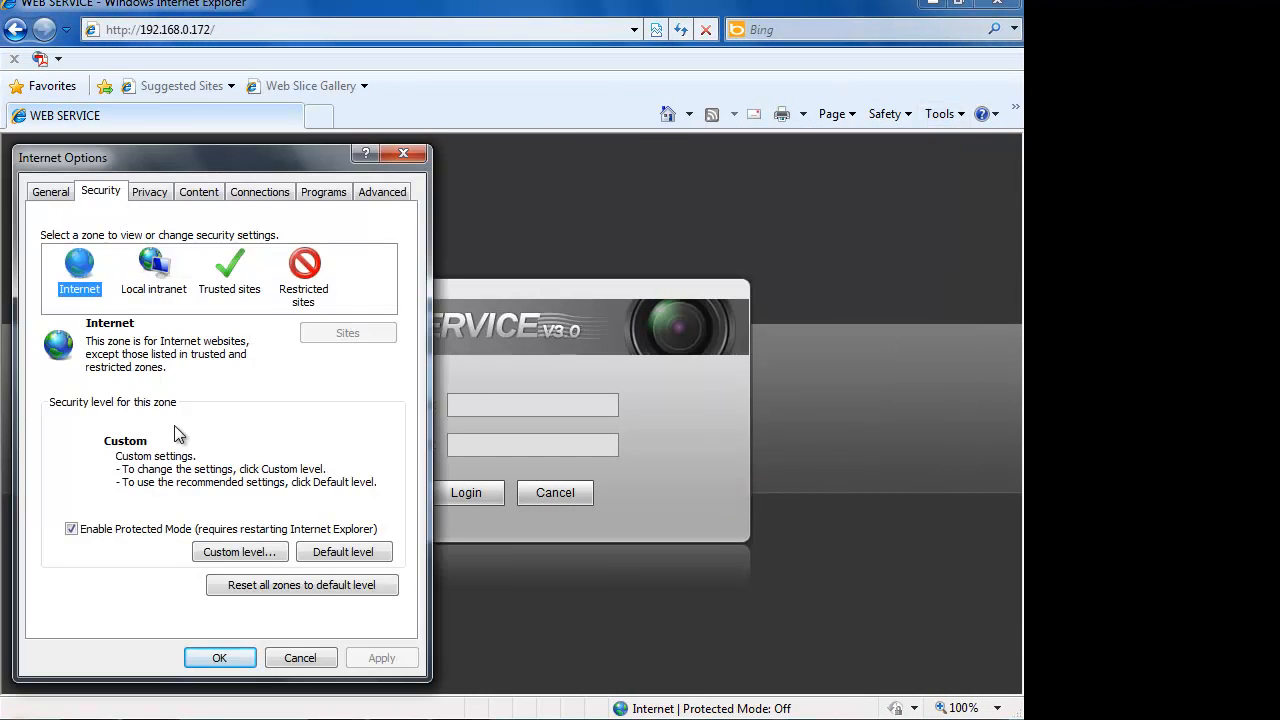
pyautogui.click(242, 552)
pyautogui.scroll(-2, 193, 387)
pyautogui.scroll(-6, 193, 393)
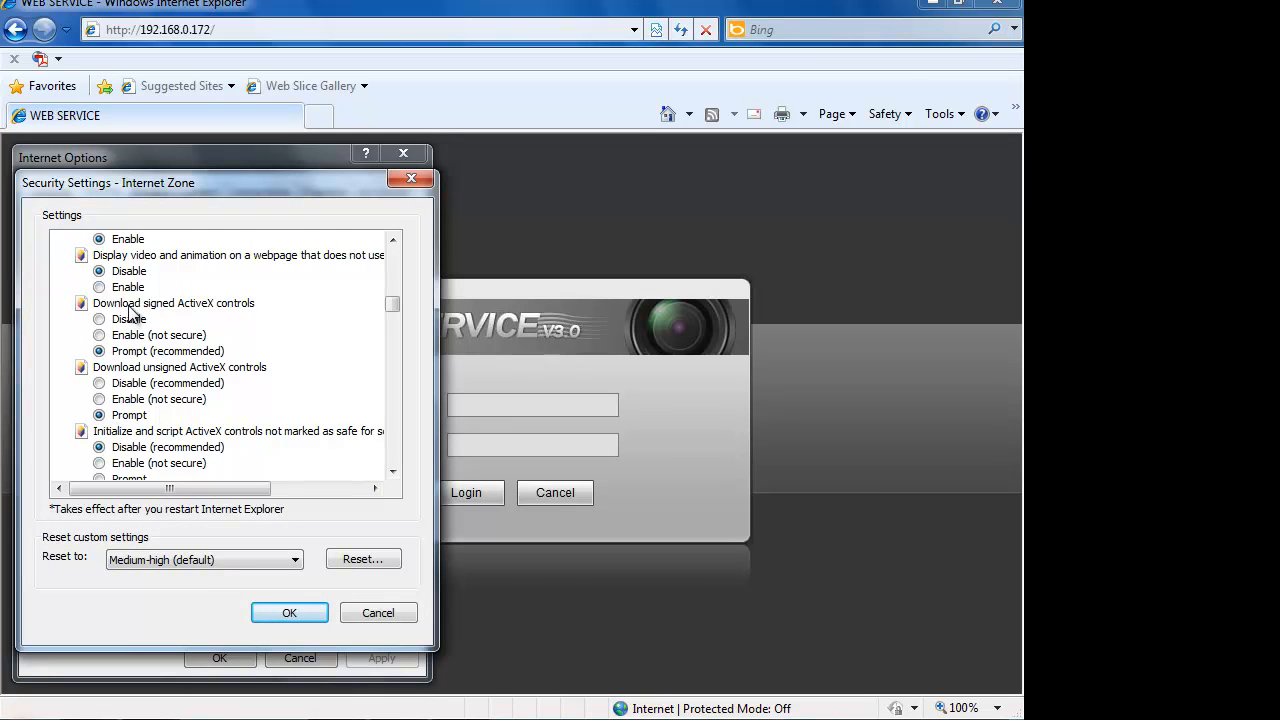
pyautogui.scroll(-1, 137, 385)
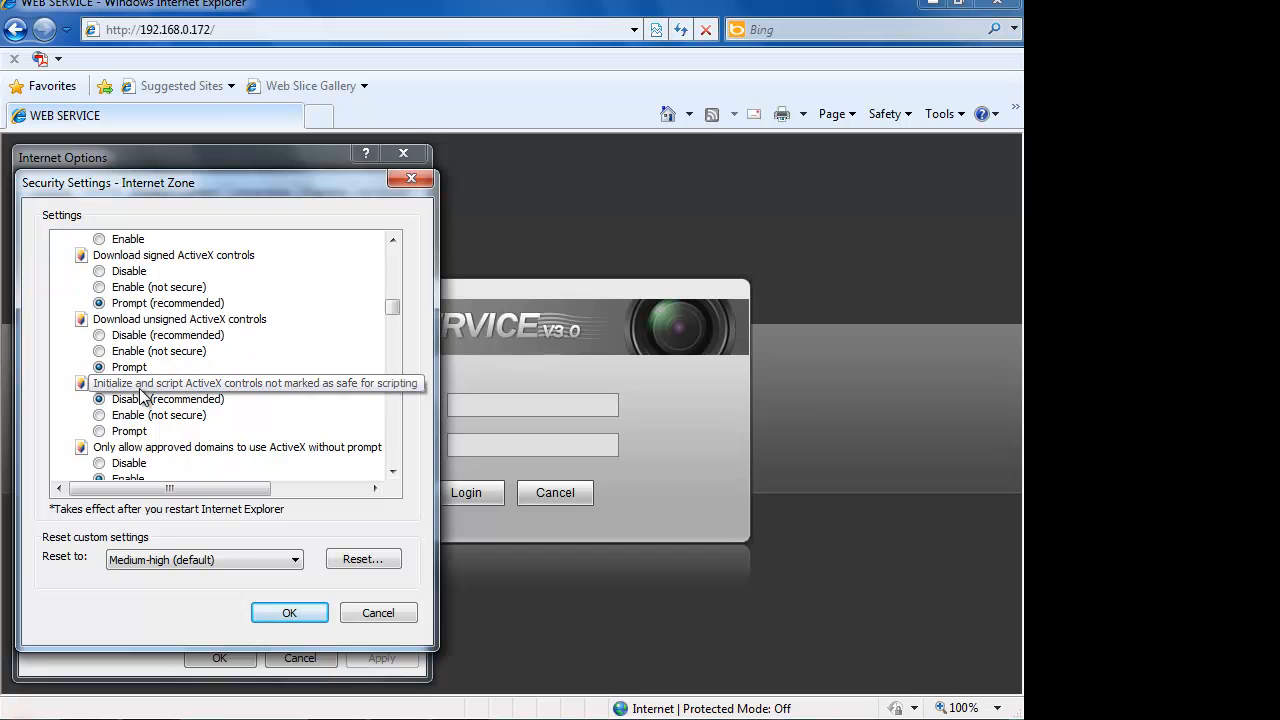
pyautogui.click(289, 617)
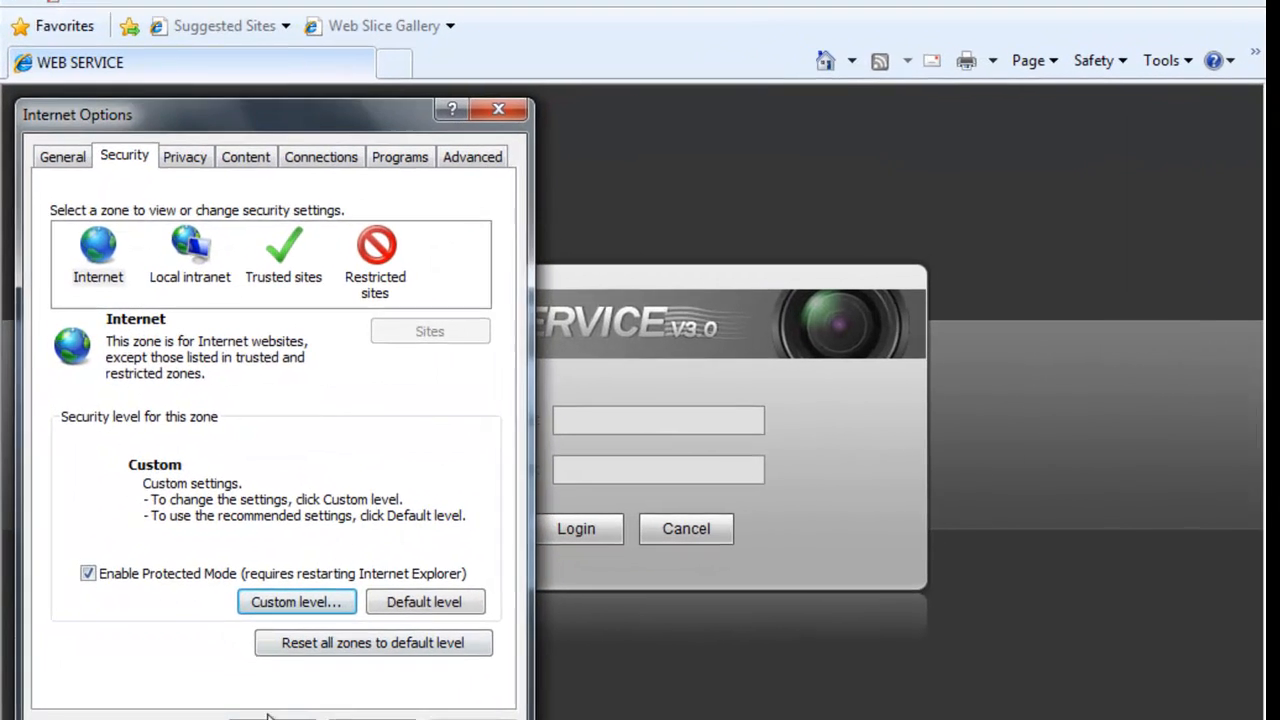
pyautogui.click(278, 719)
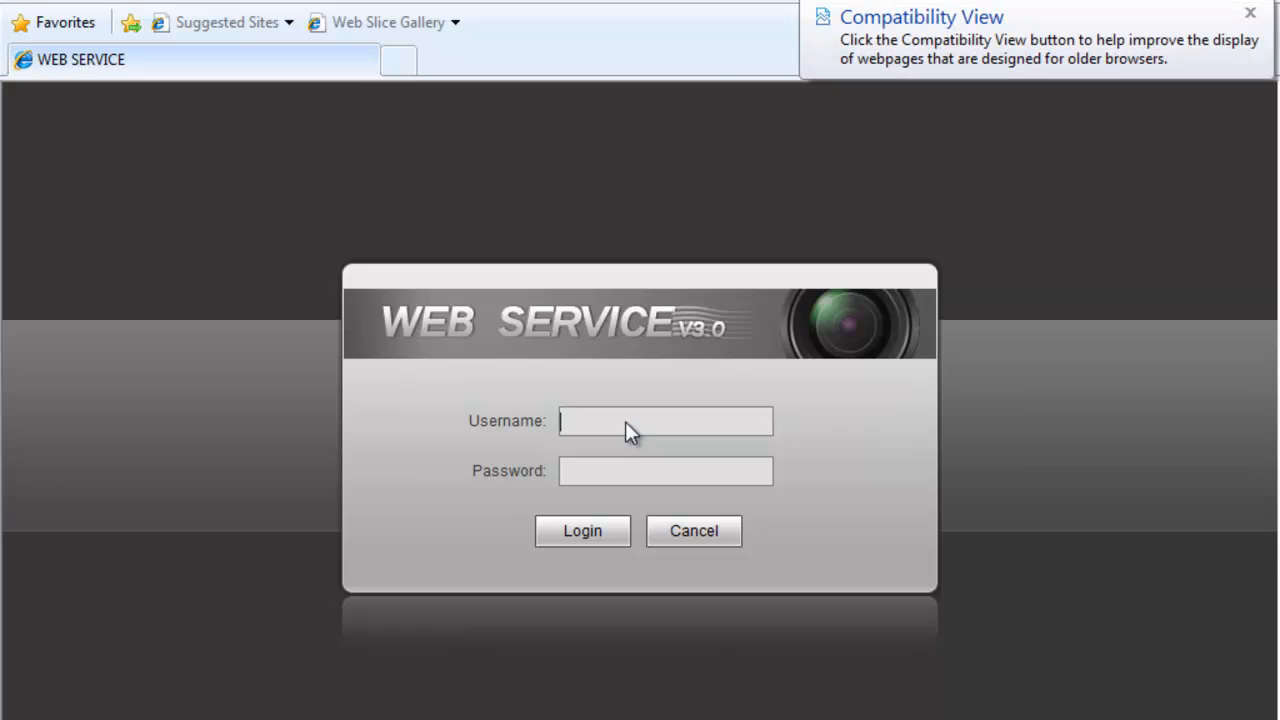
# - Log in with the administrator username and password and dismiss the Compatibility View notice
pyautogui.write('admin')
pyautogui.press('Tab')
pyautogui.write('admin')
pyautogui.press('Return')
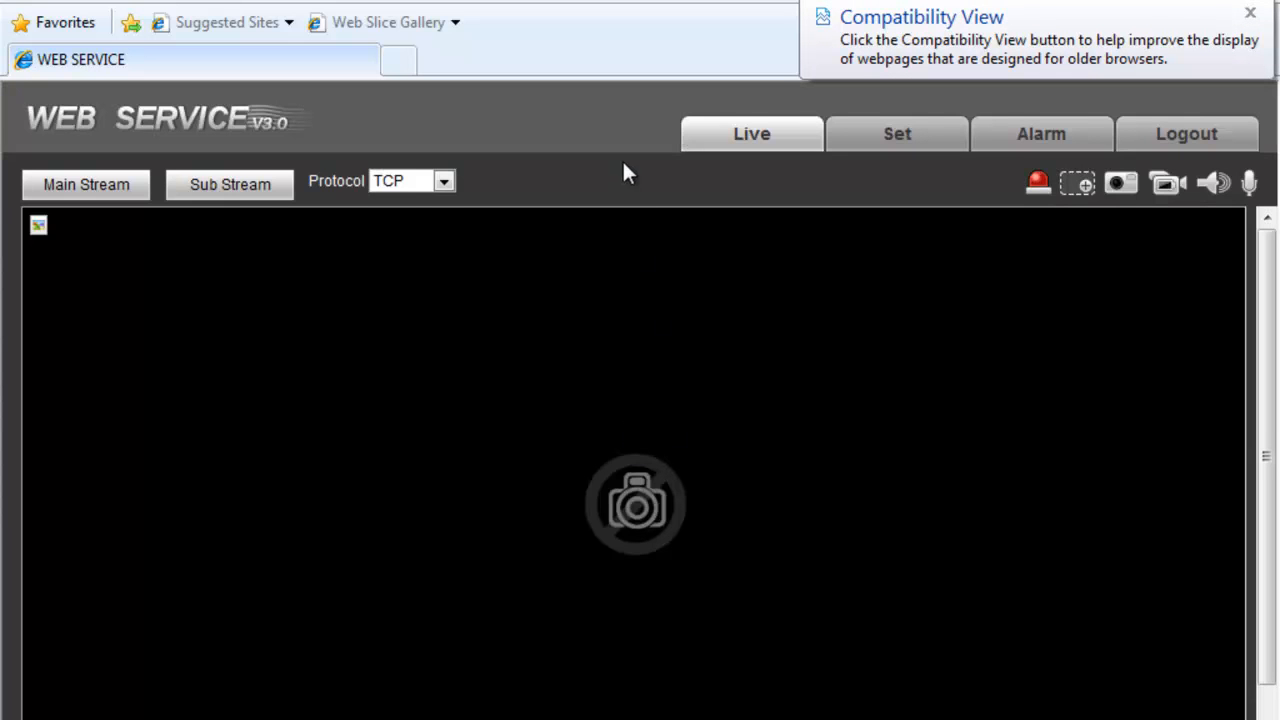
pyautogui.click(1250, 13)
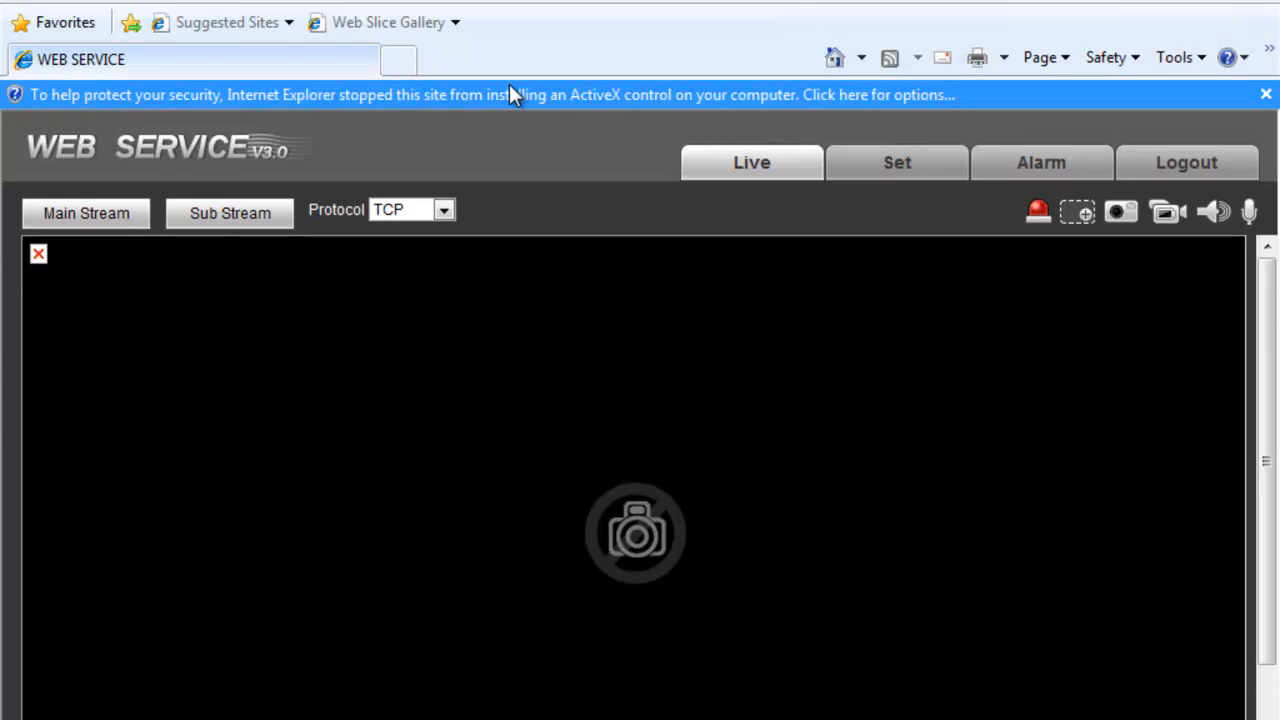
# - Install the blocked webrec.cab add-on, logging in again and approving the installation
pyautogui.click(512, 94)
pyautogui.click(686, 104)
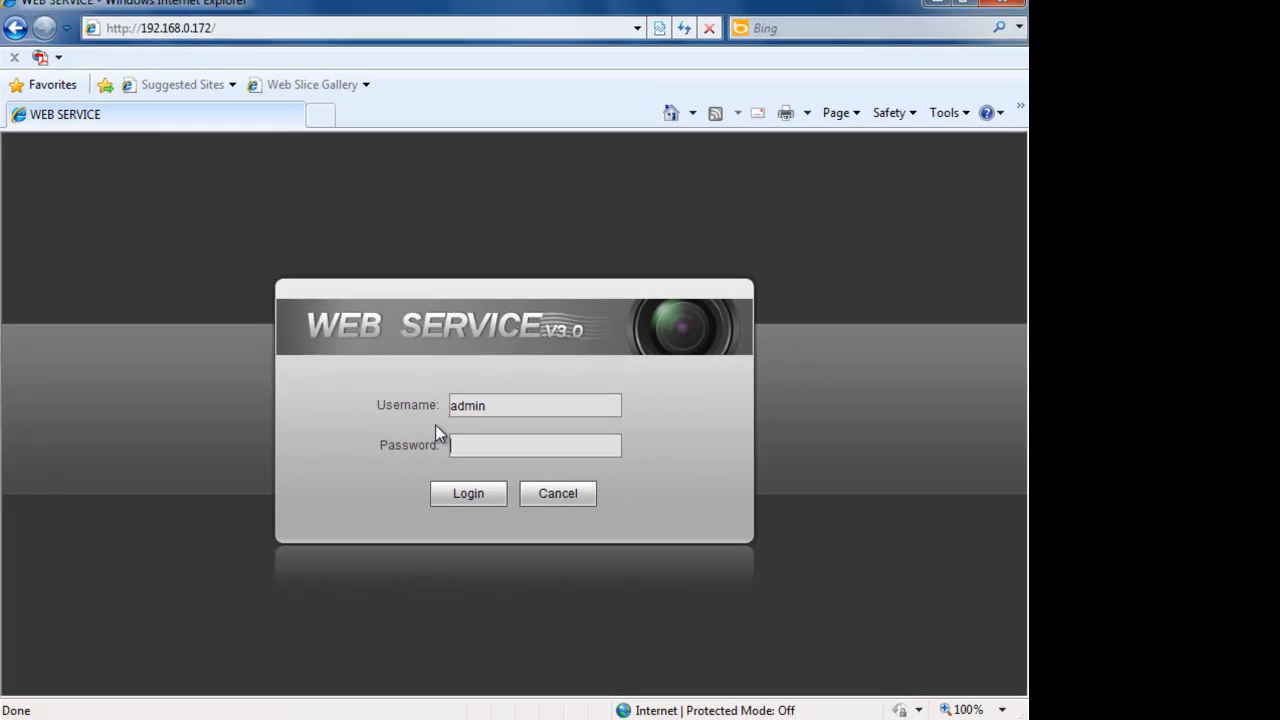
pyautogui.write('admin')
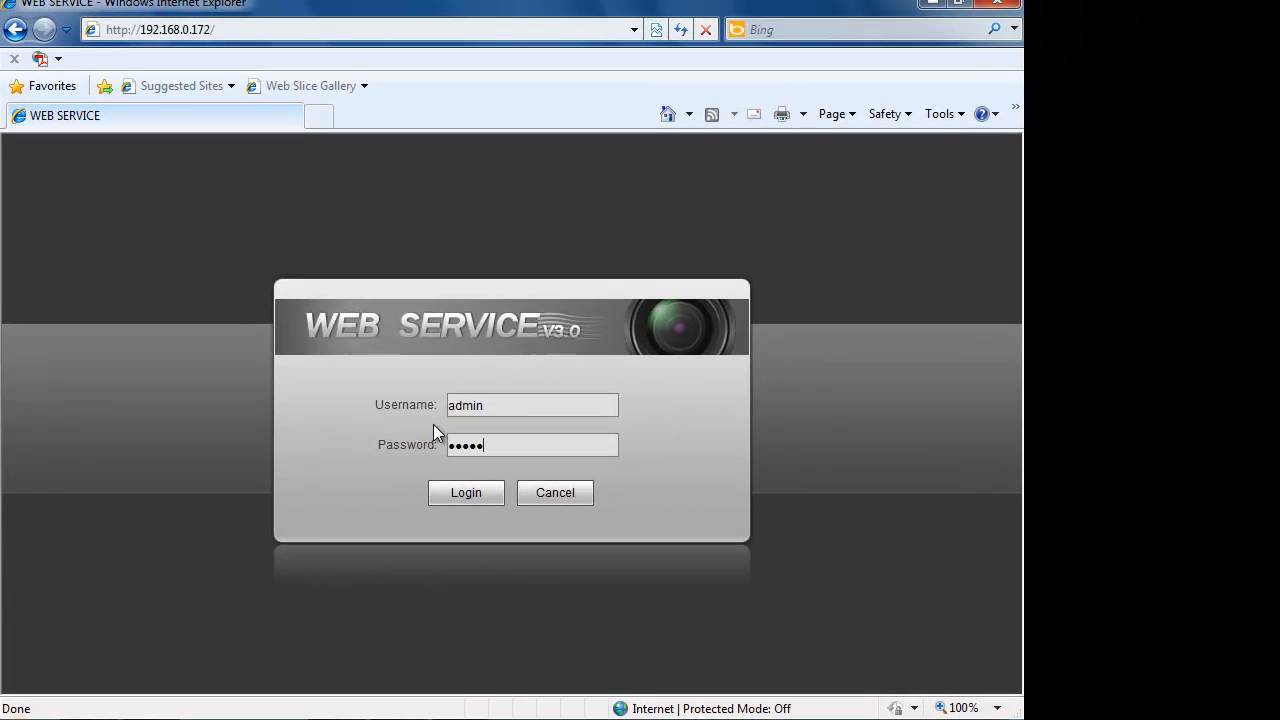
pyautogui.click(460, 488)
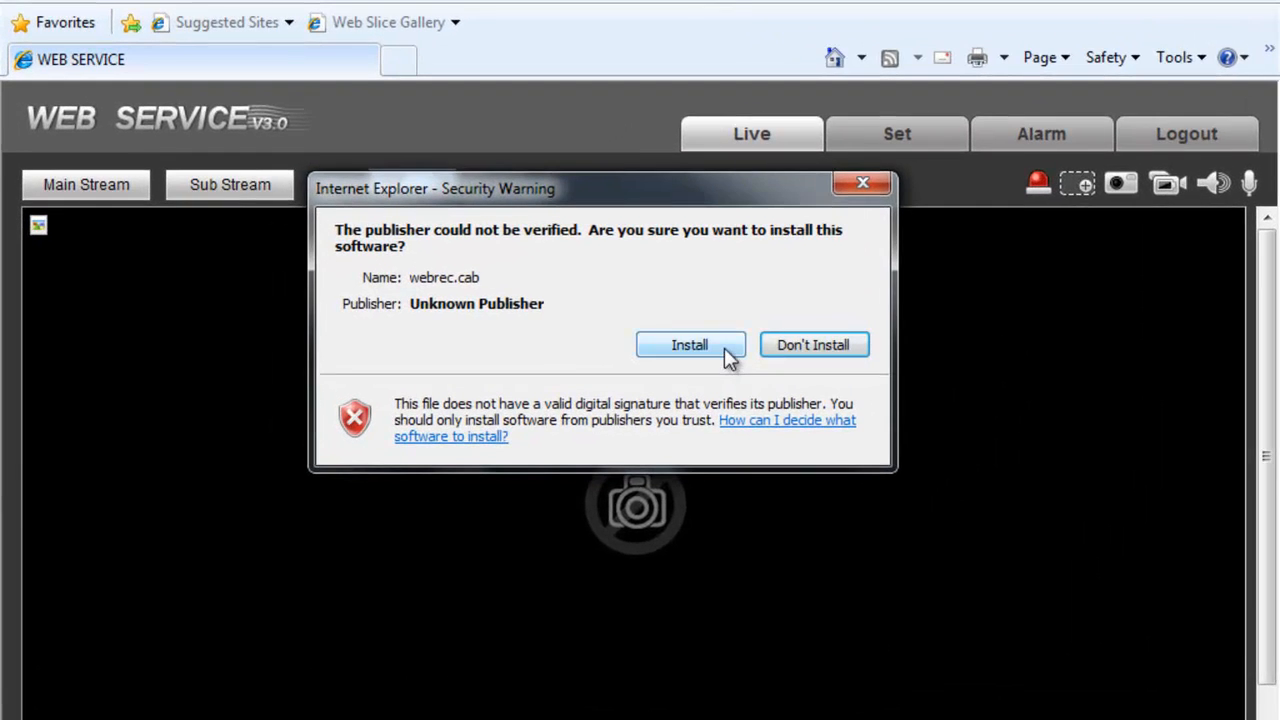
pyautogui.click(684, 350)
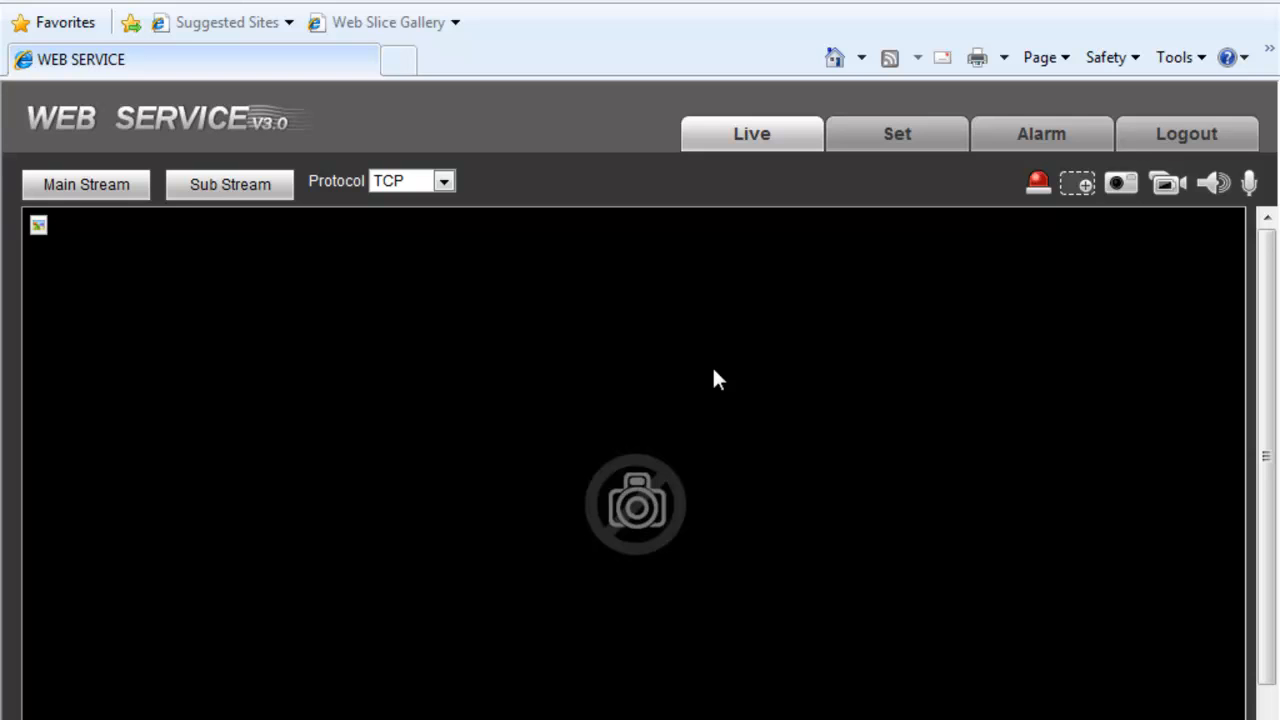
pyautogui.scroll(-1, 705, 372)
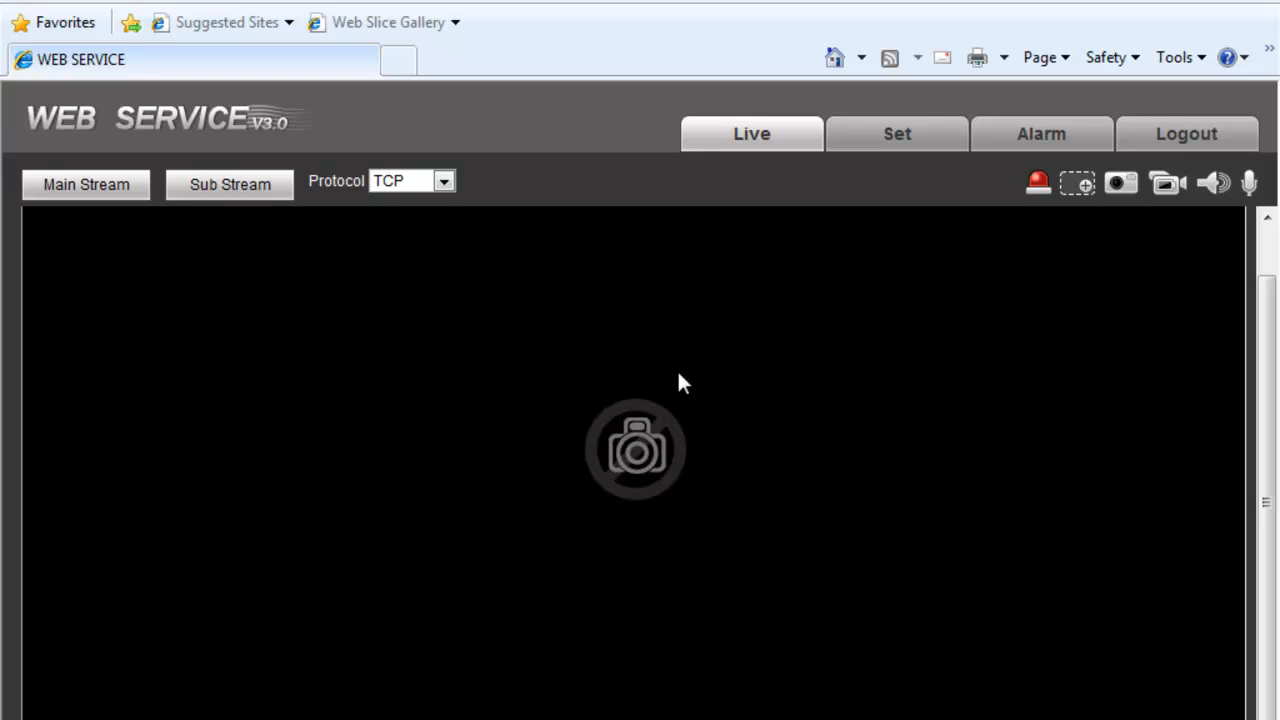
# - Start the Main Stream live video playing, then go to the Set page
pyautogui.click(103, 184)
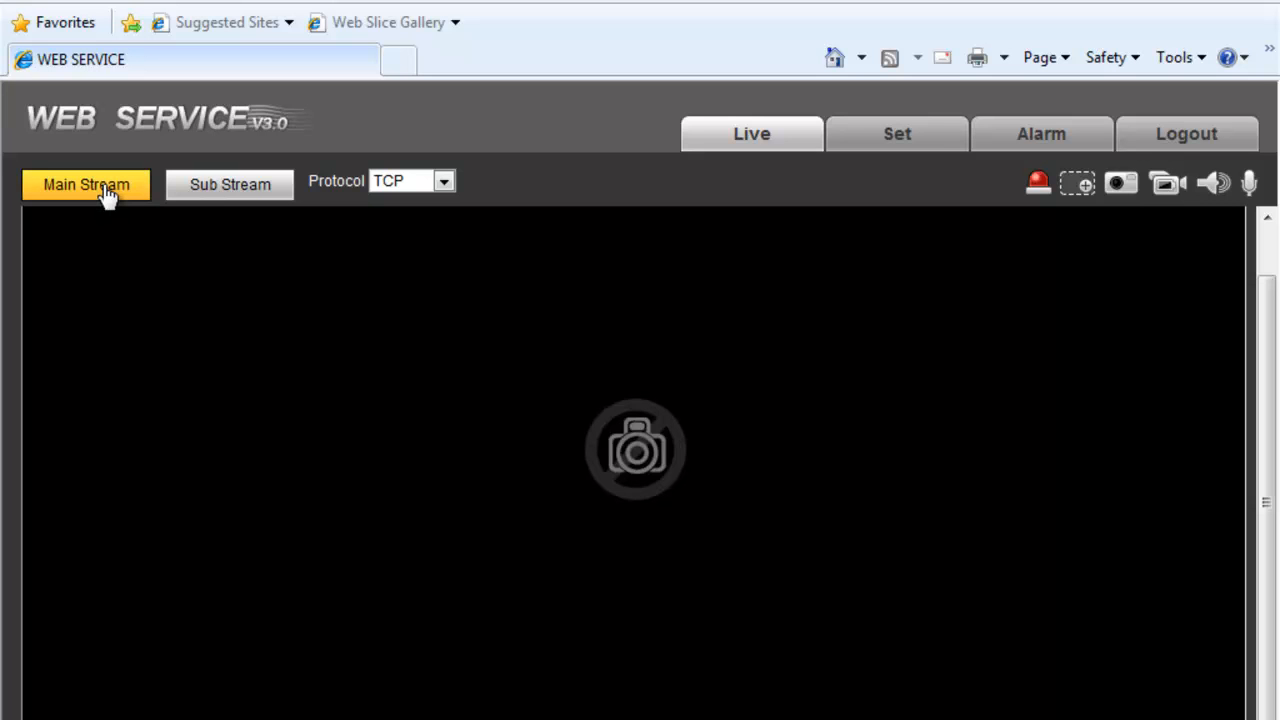
pyautogui.click(231, 186)
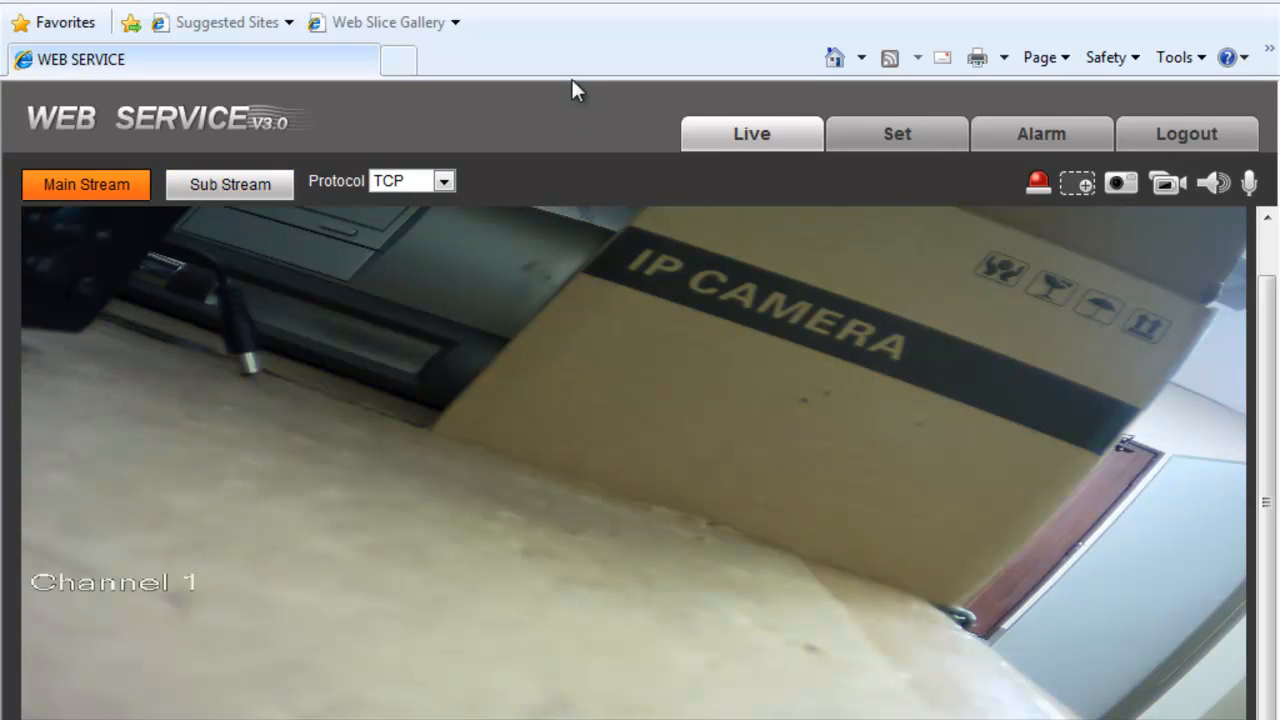
pyautogui.click(872, 143)
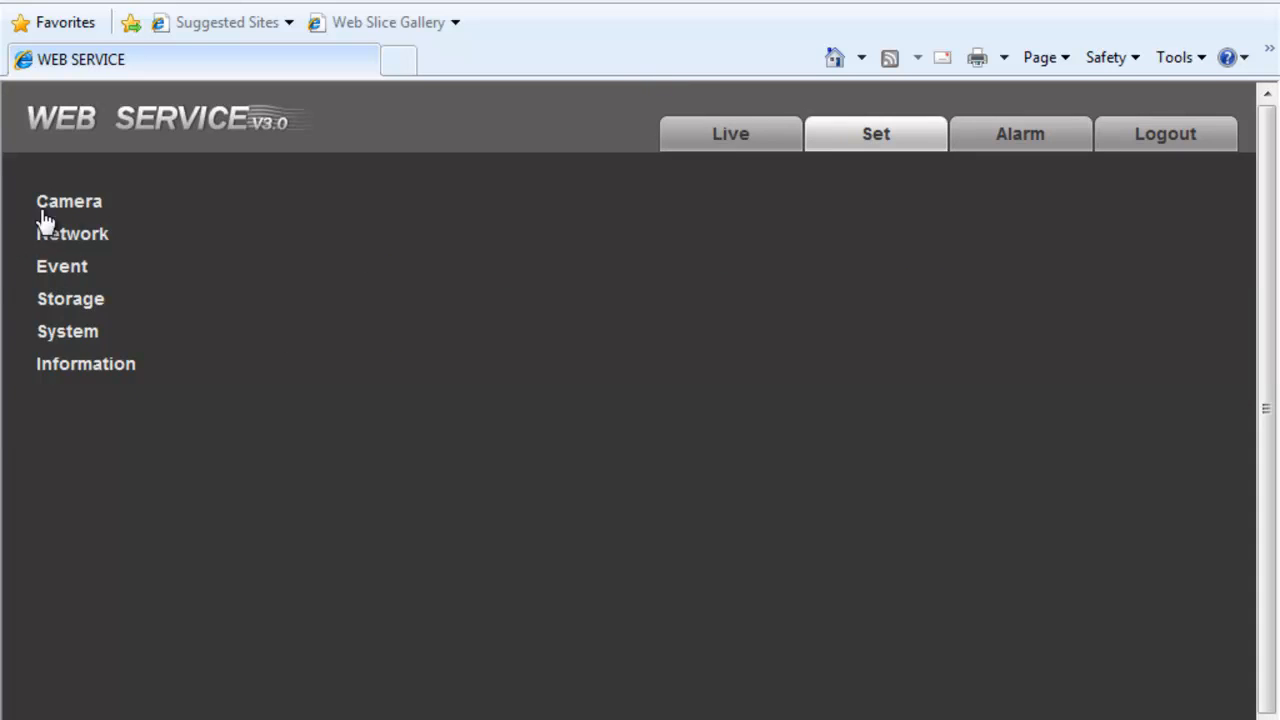
# - Open Camera > Properties and allow the blocked RealVideoCtrl add-on to run
pyautogui.click(81, 203)
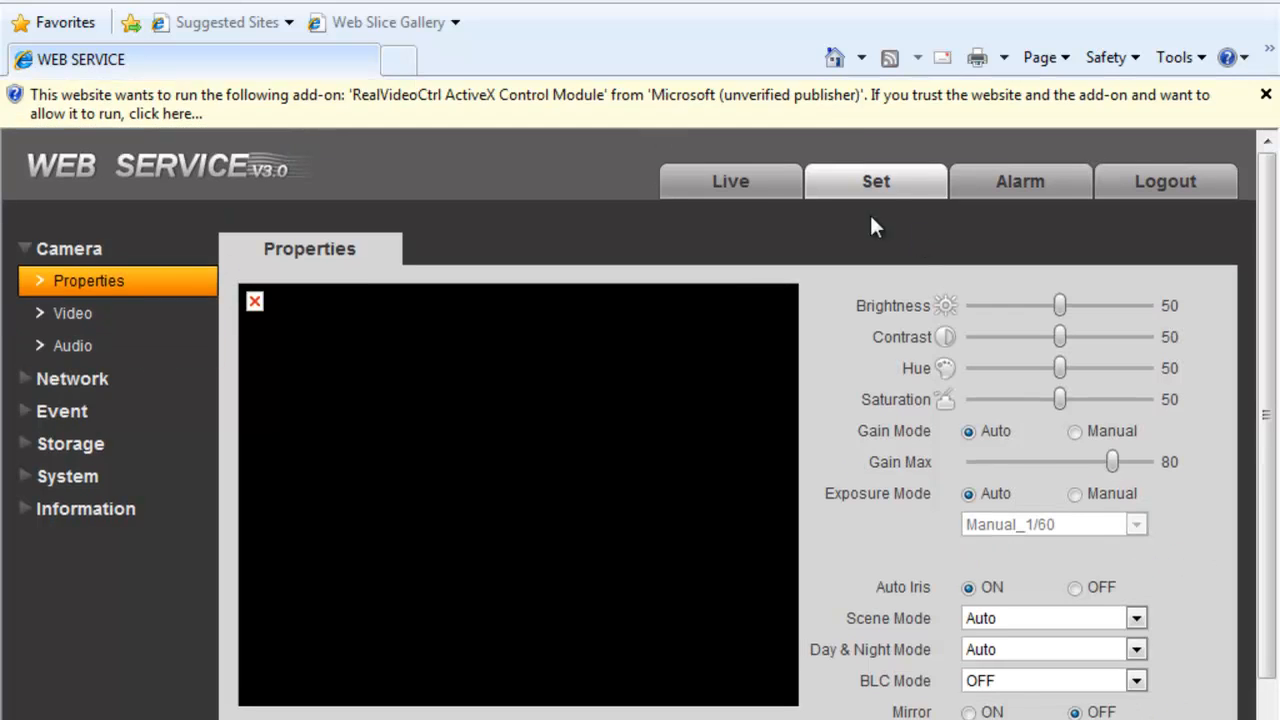
pyautogui.click(774, 98)
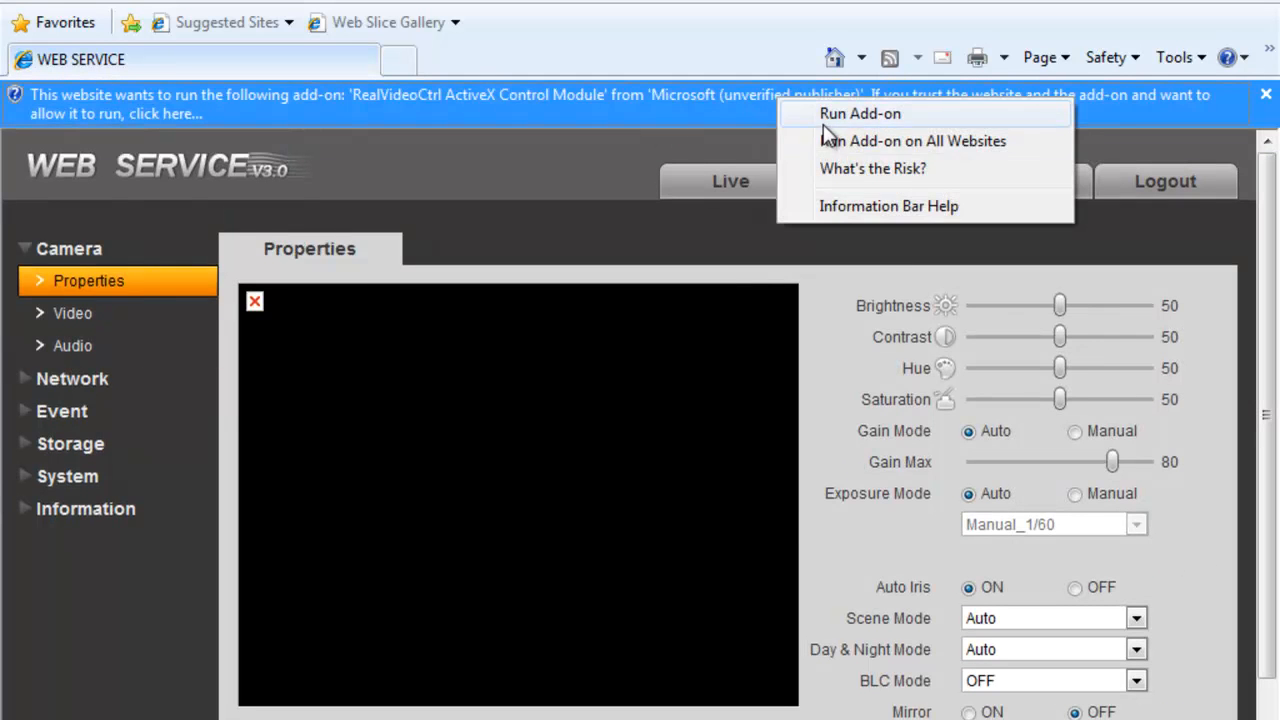
pyautogui.click(825, 118)
pyautogui.click(728, 375)
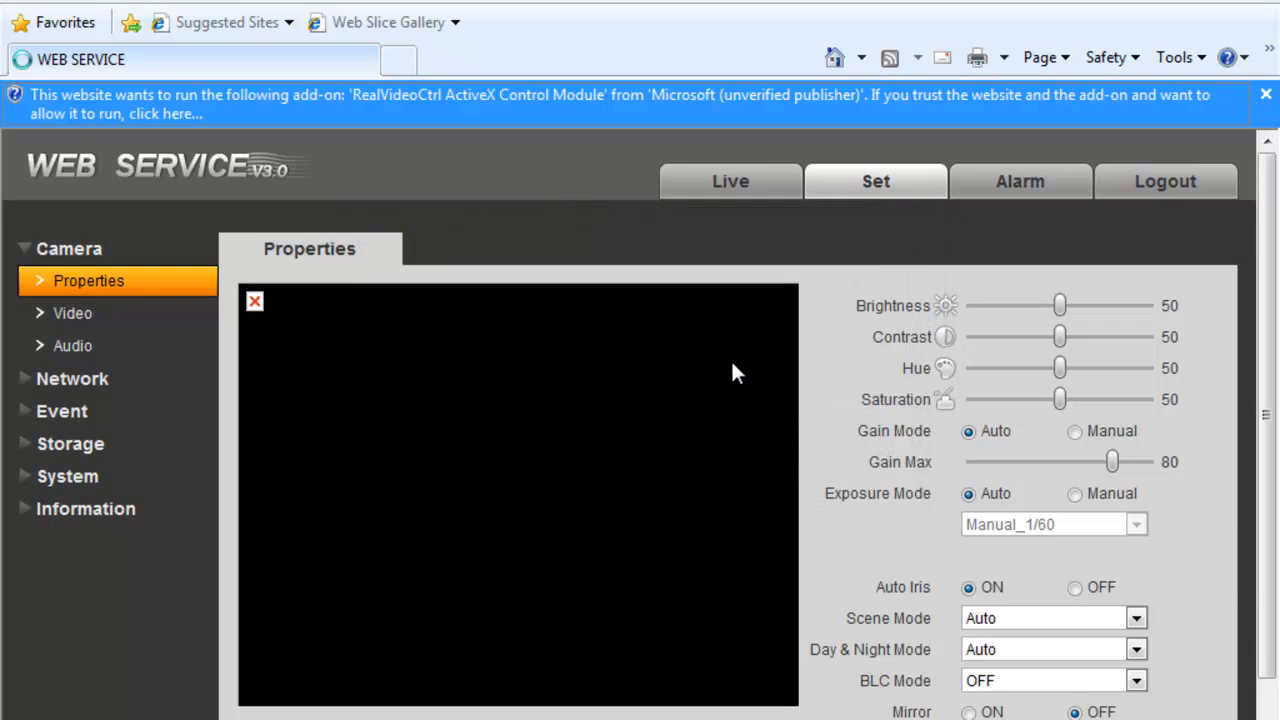
# - Log back in with the administrator password and return to the Set page
pyautogui.write('admin')
pyautogui.press('Return')
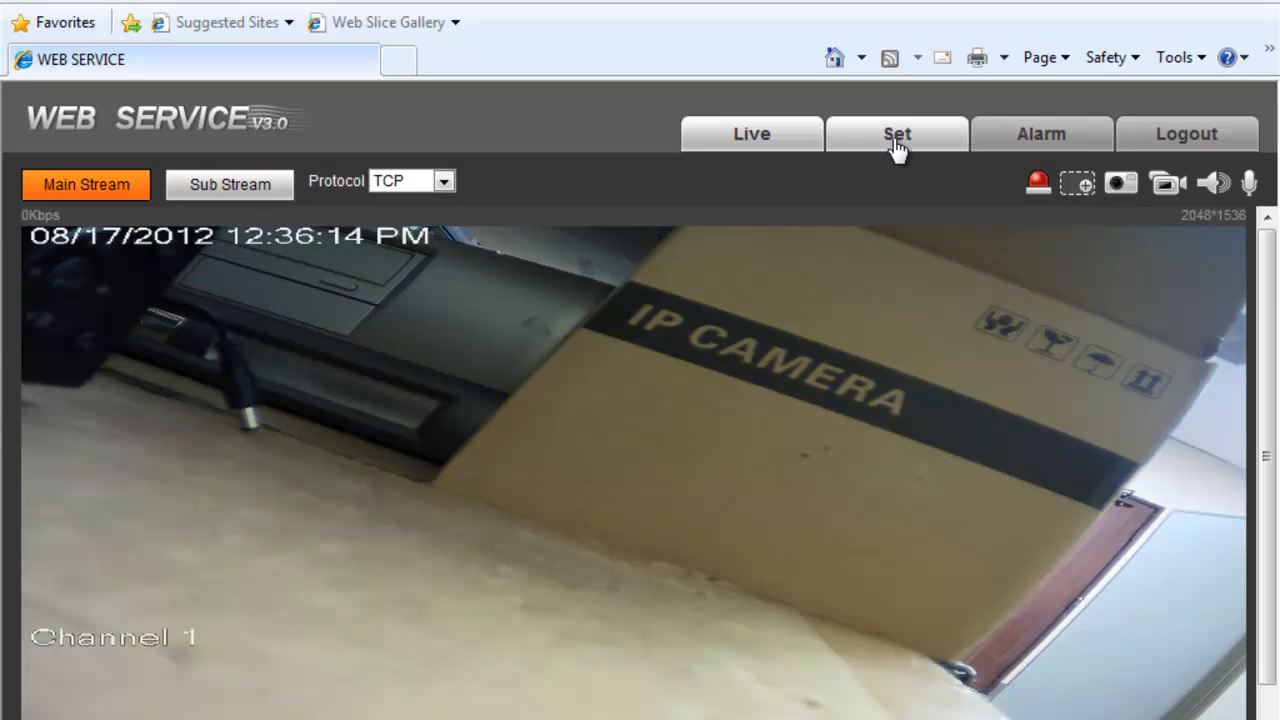
pyautogui.click(895, 140)
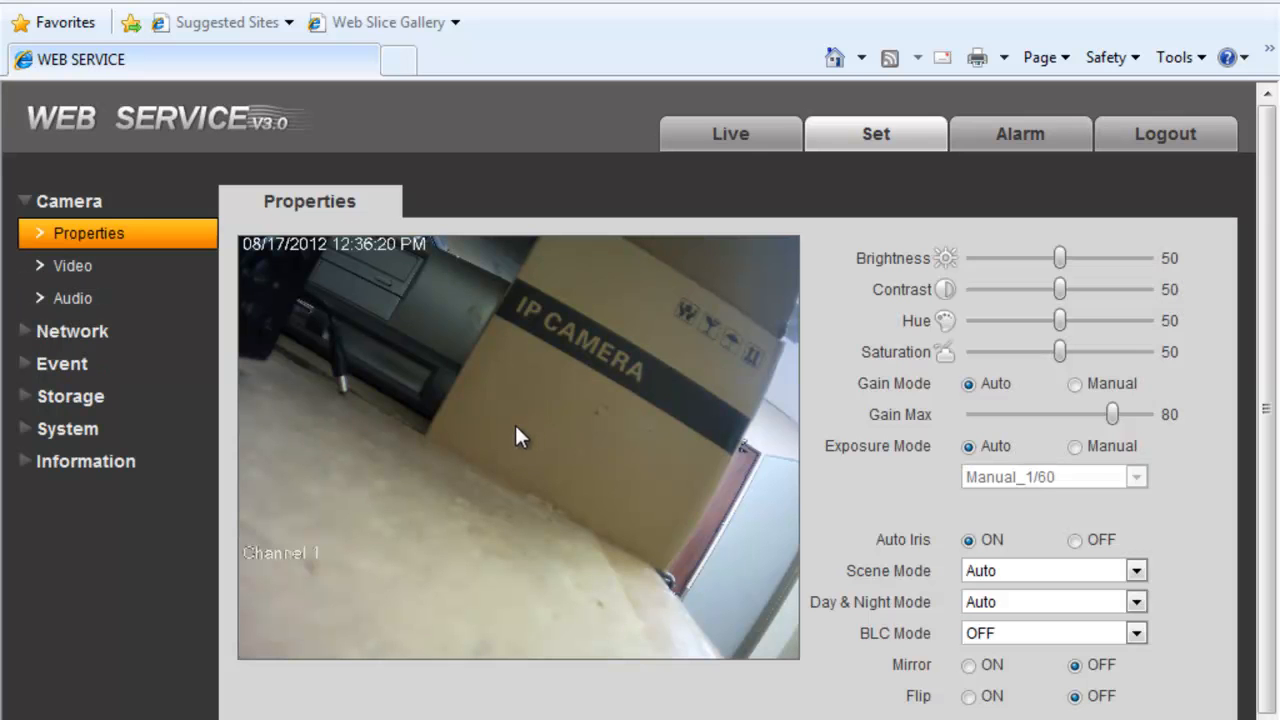
pyautogui.click(1037, 148)
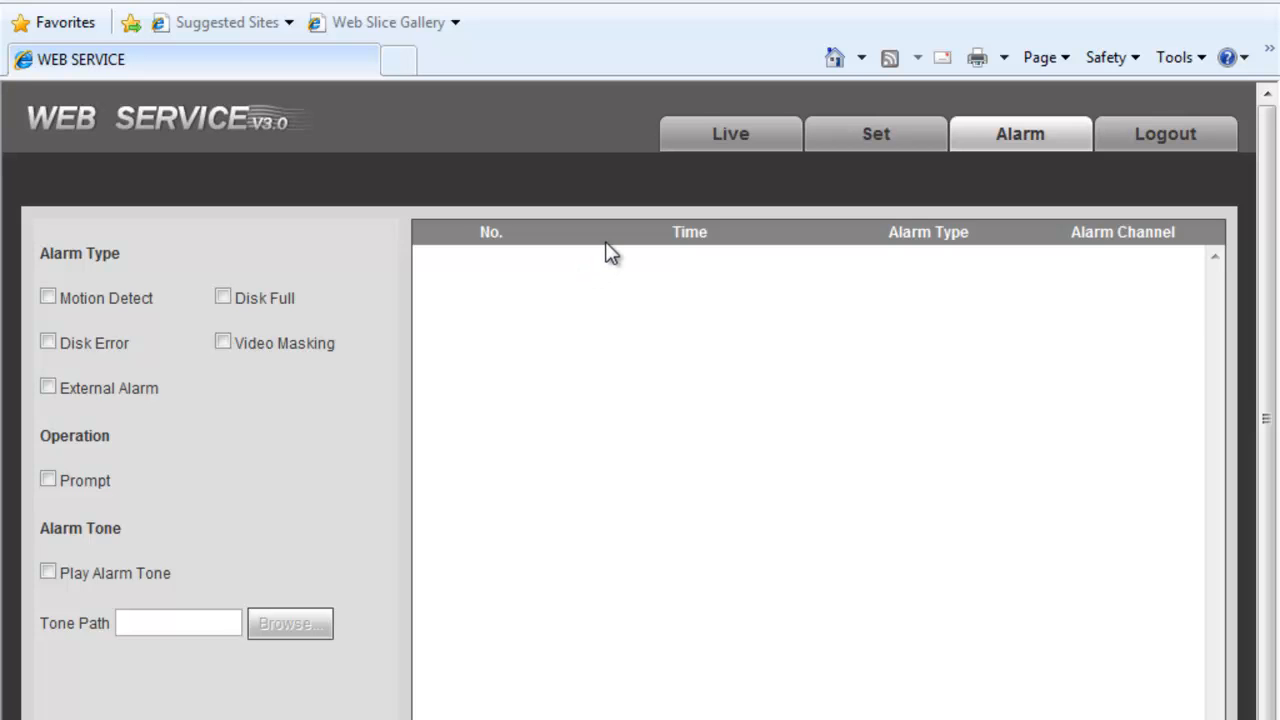
pyautogui.click(1135, 143)
pyautogui.click(686, 468)
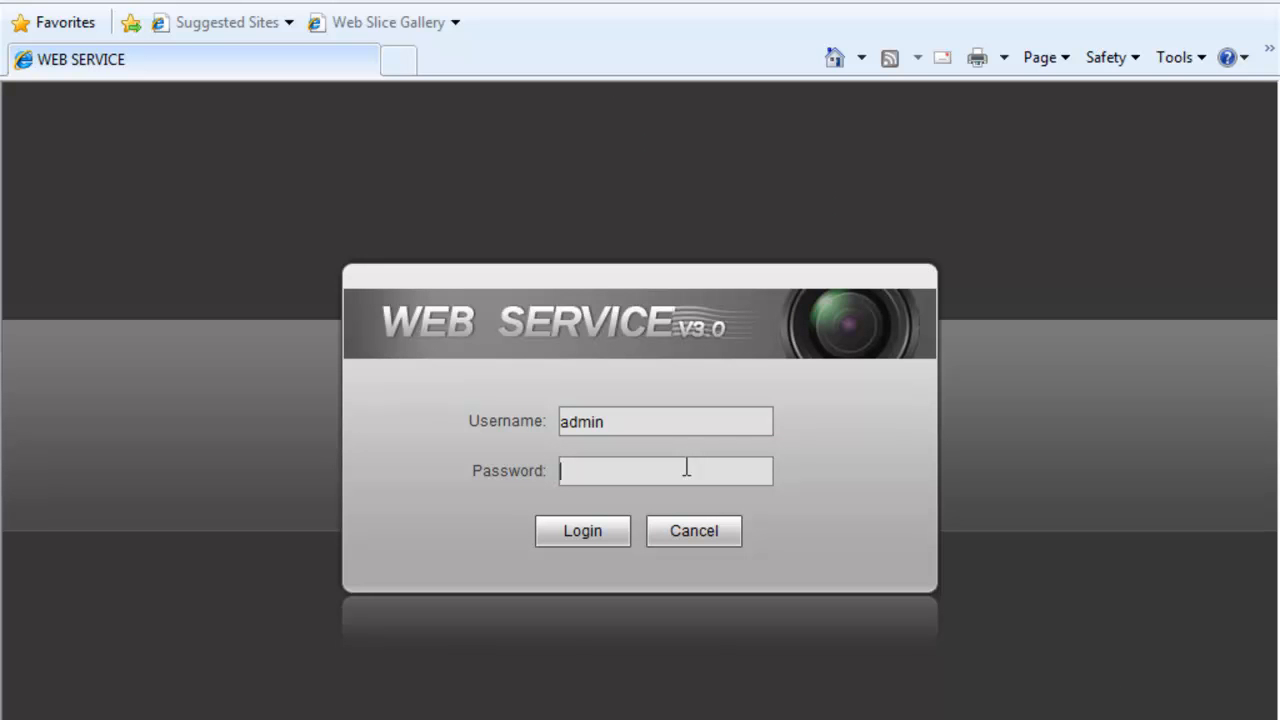
pyautogui.write('admin')
pyautogui.click(618, 524)
pyautogui.click(876, 150)
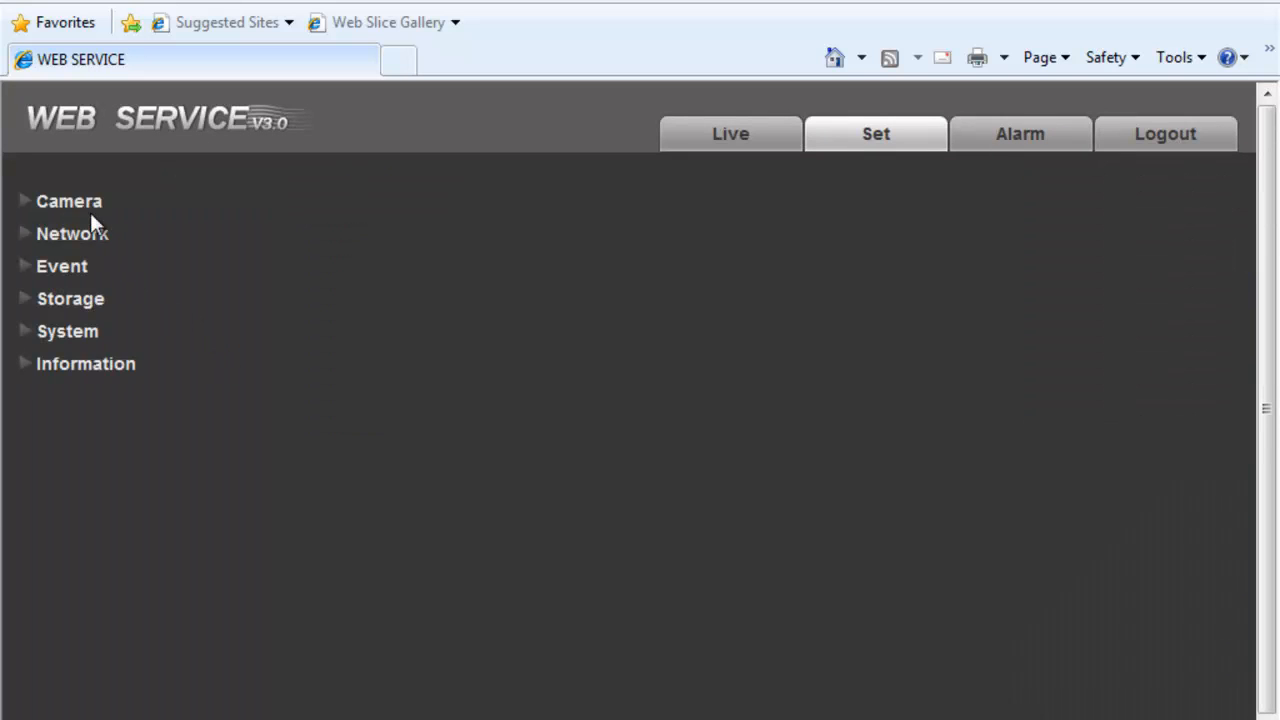
pyautogui.click(63, 201)
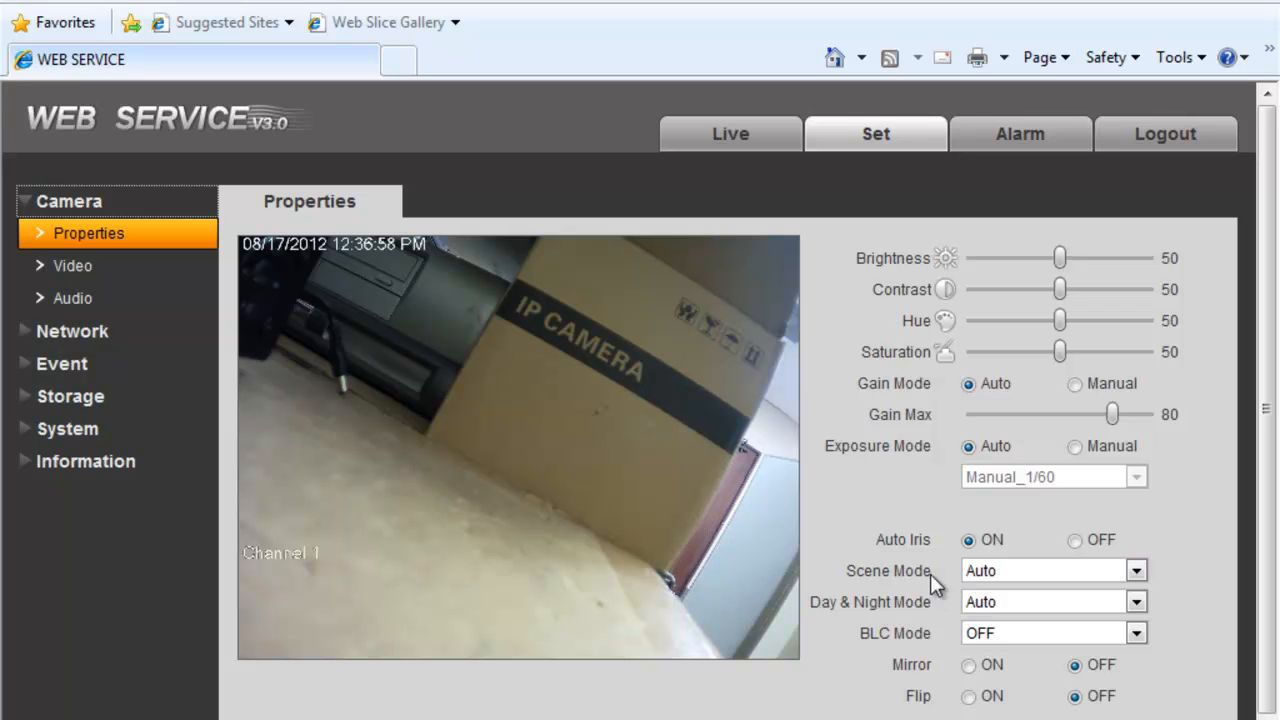
# - Keep Scene Mode on Auto, preview Mirror and Flip, leave both OFF, then open Camera > Video
pyautogui.click(988, 574)
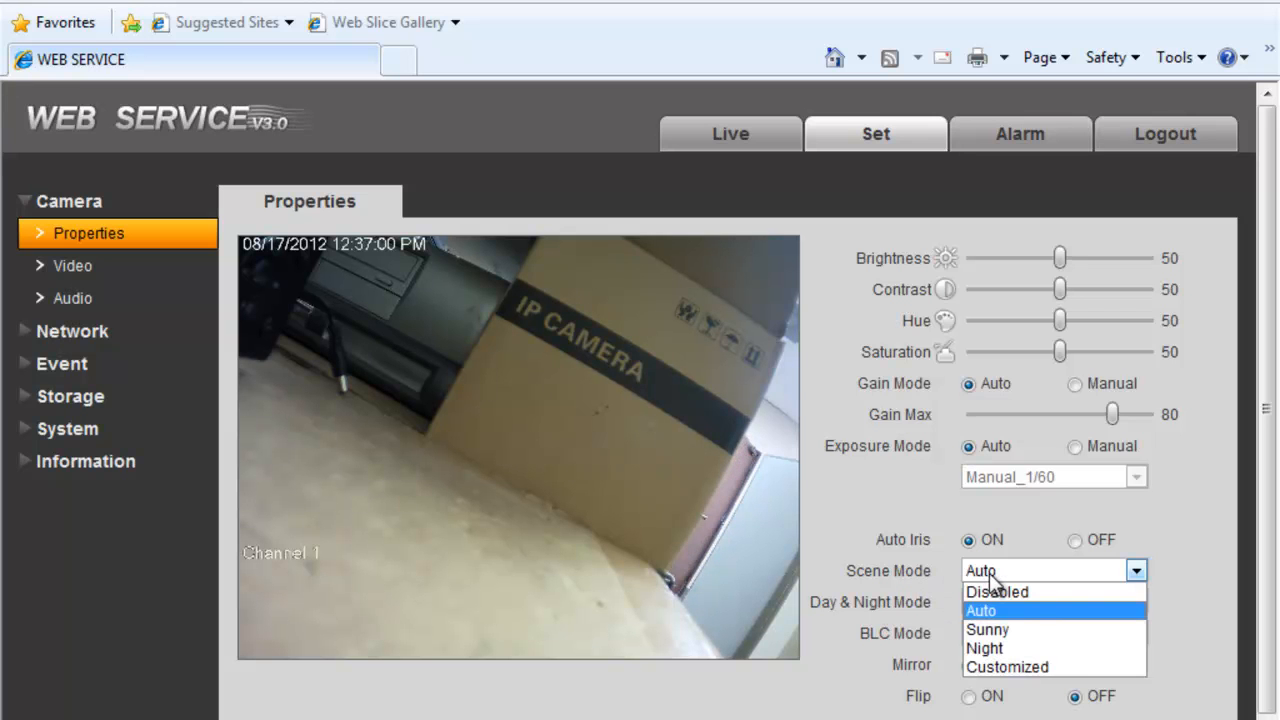
pyautogui.click(918, 566)
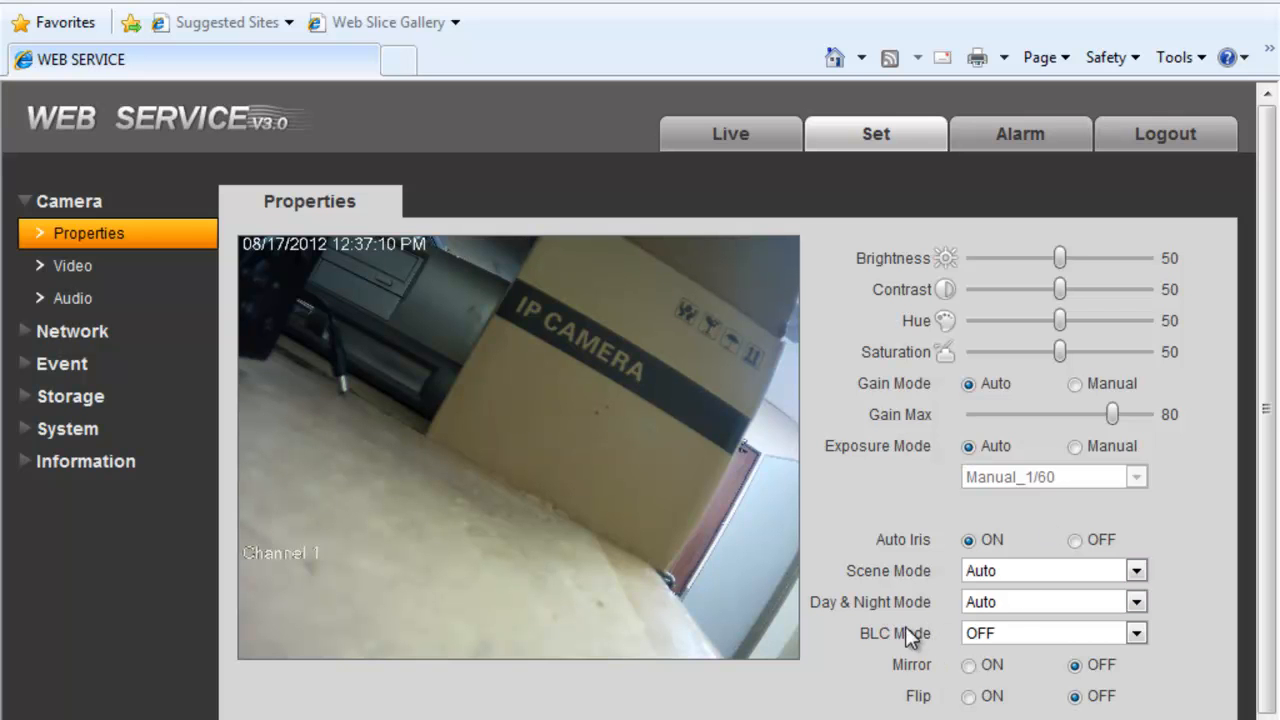
pyautogui.click(970, 666)
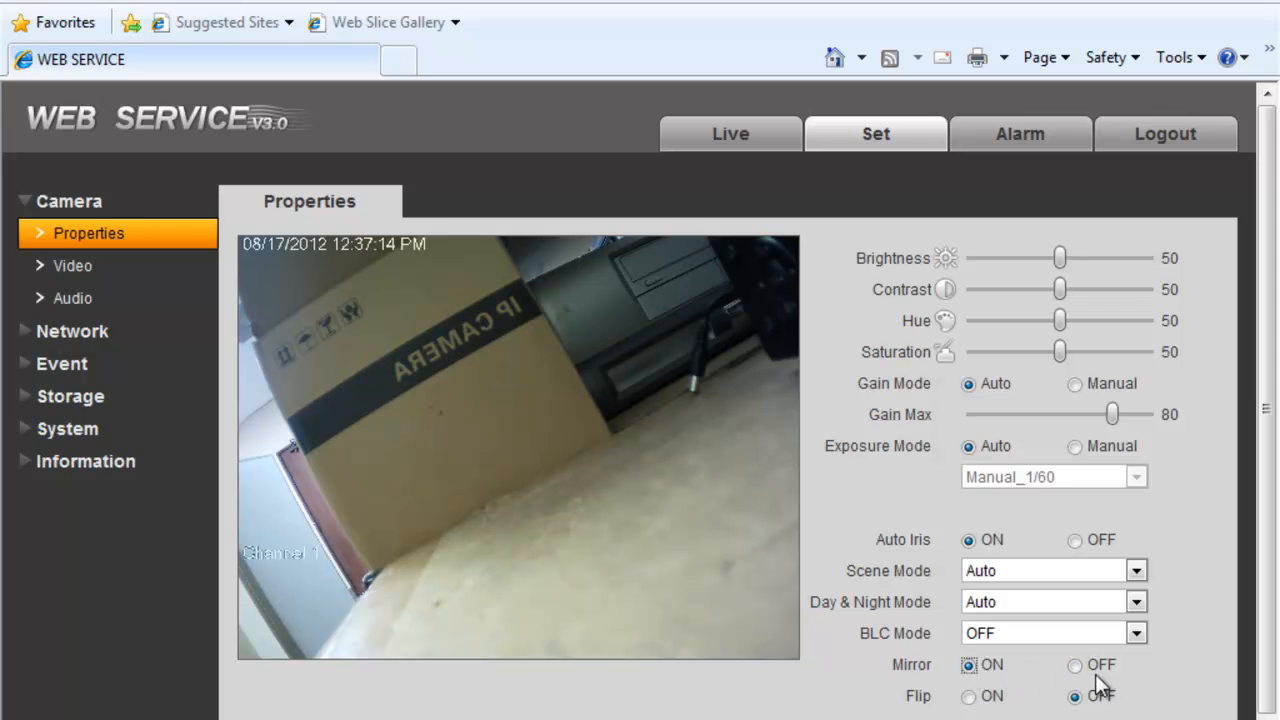
pyautogui.click(1077, 666)
pyautogui.click(969, 697)
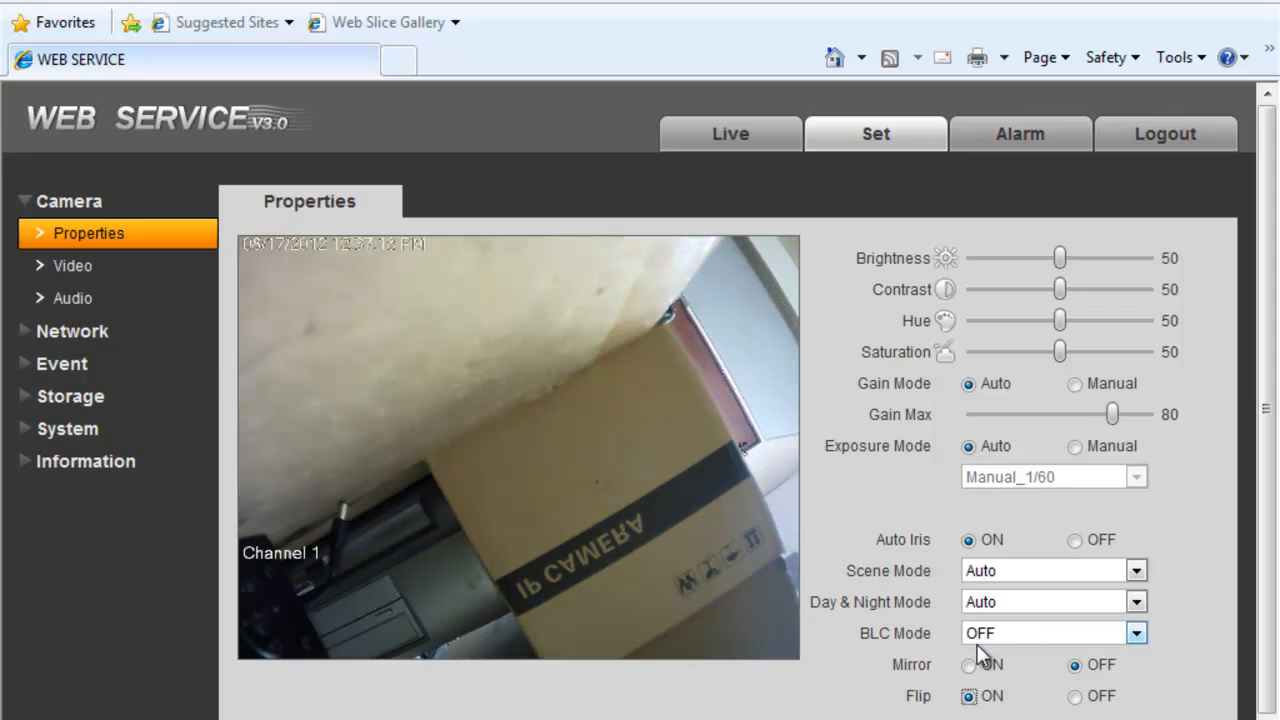
pyautogui.click(969, 666)
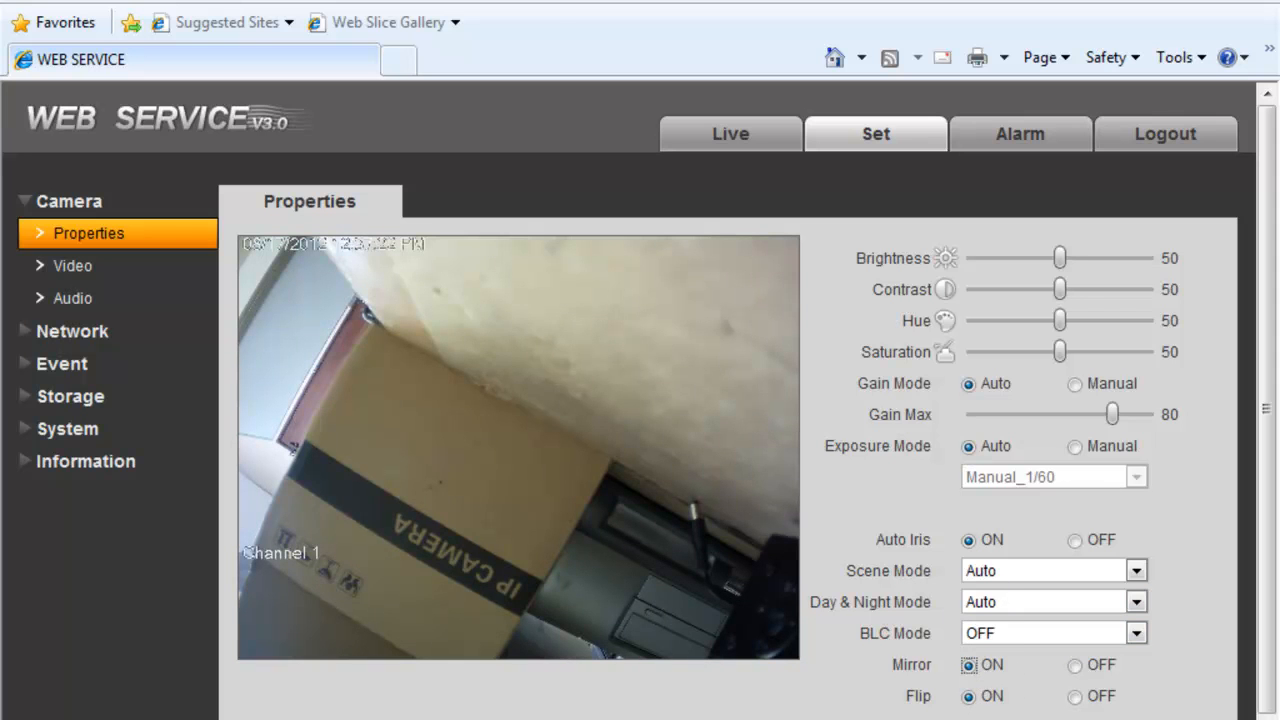
pyautogui.click(1075, 665)
pyautogui.click(1076, 696)
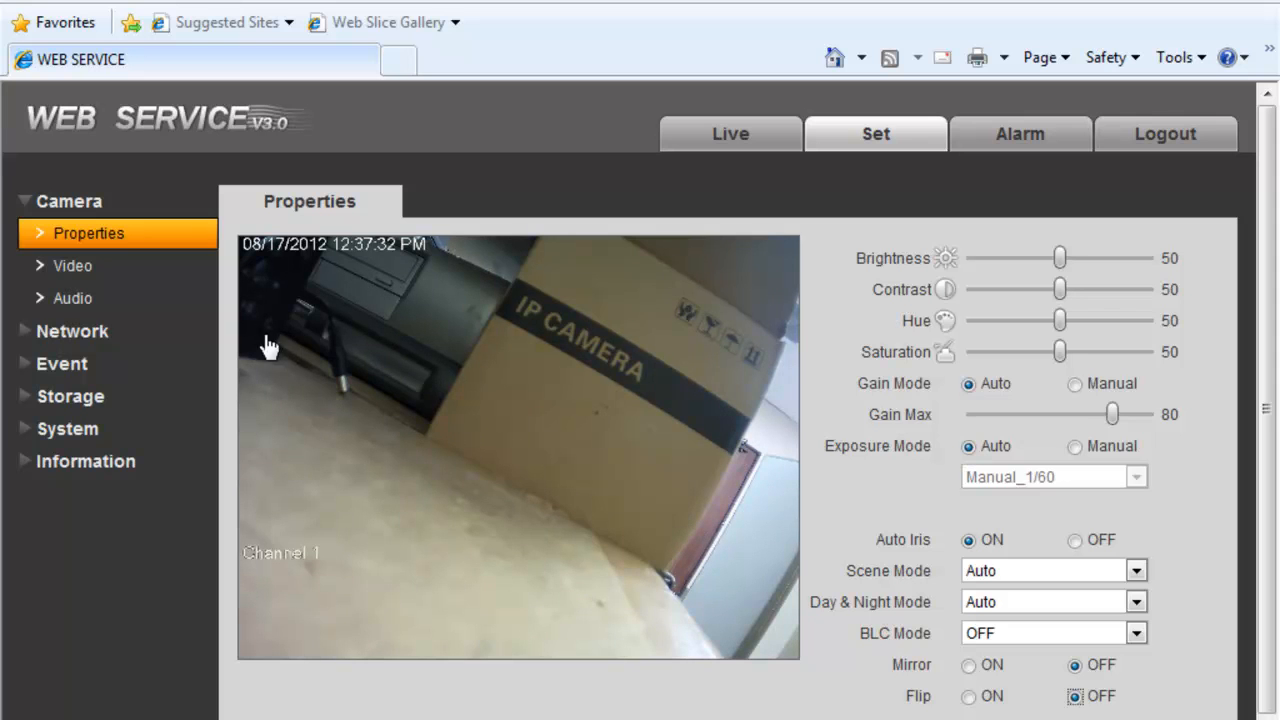
pyautogui.click(131, 270)
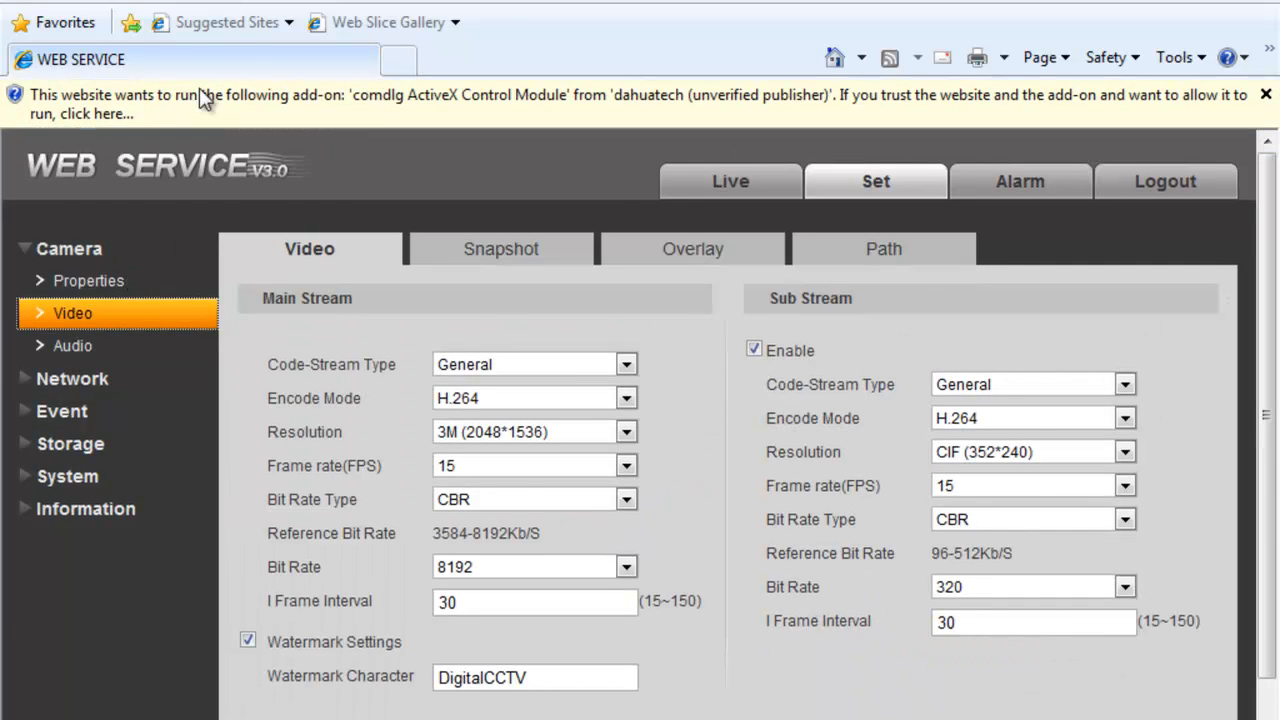
# - Let the camera's ActiveX add-on run and log back in with the administrator password
pyautogui.click(528, 95)
pyautogui.click(605, 107)
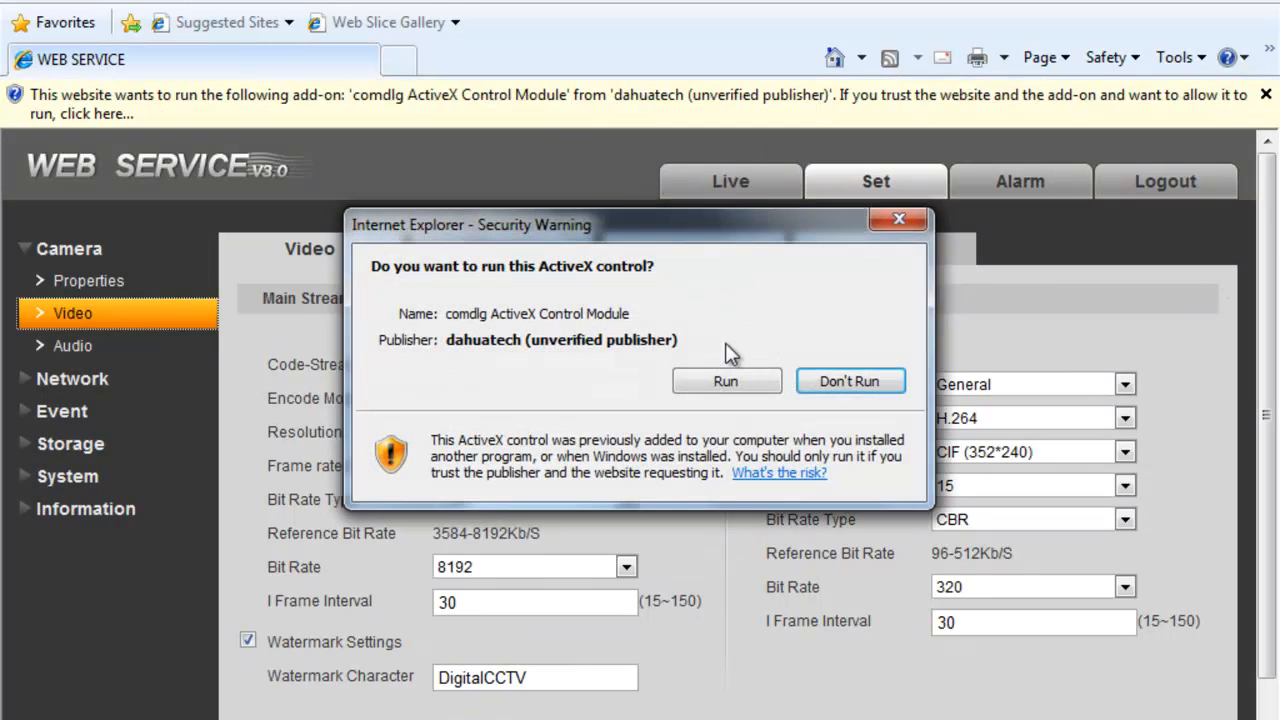
pyautogui.click(726, 381)
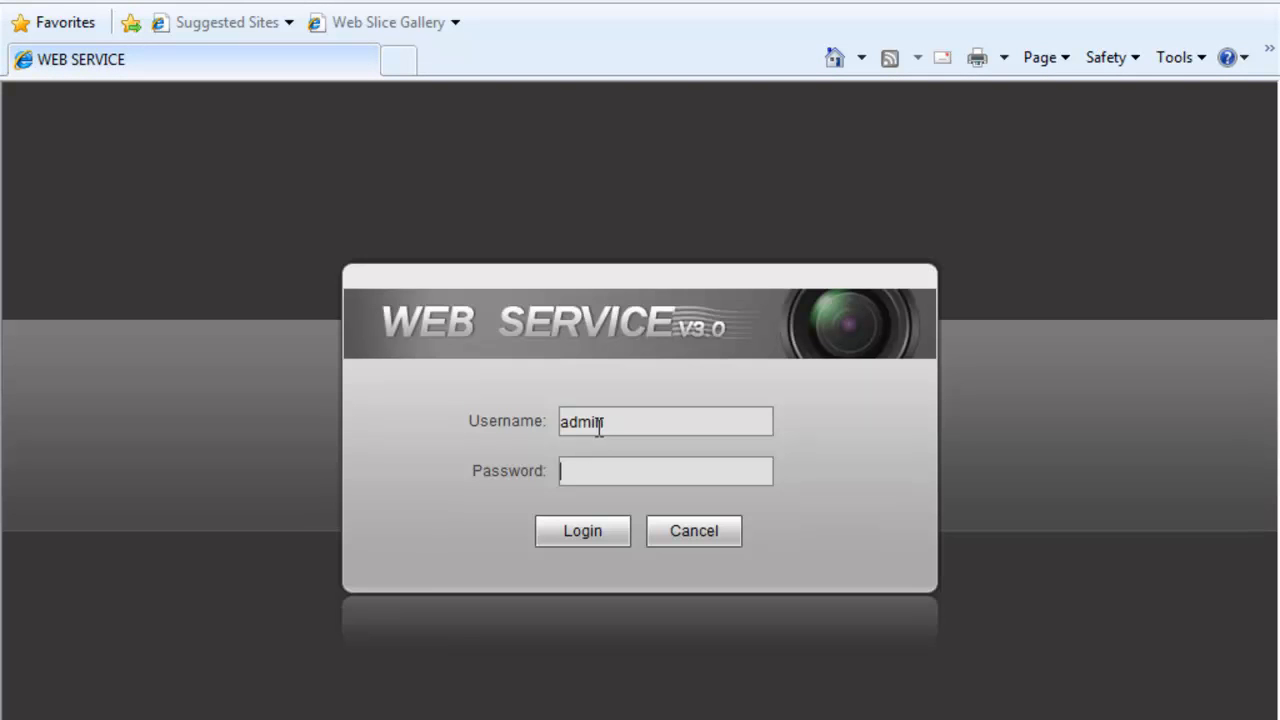
pyautogui.click(578, 471)
pyautogui.write('admin')
pyautogui.click(565, 528)
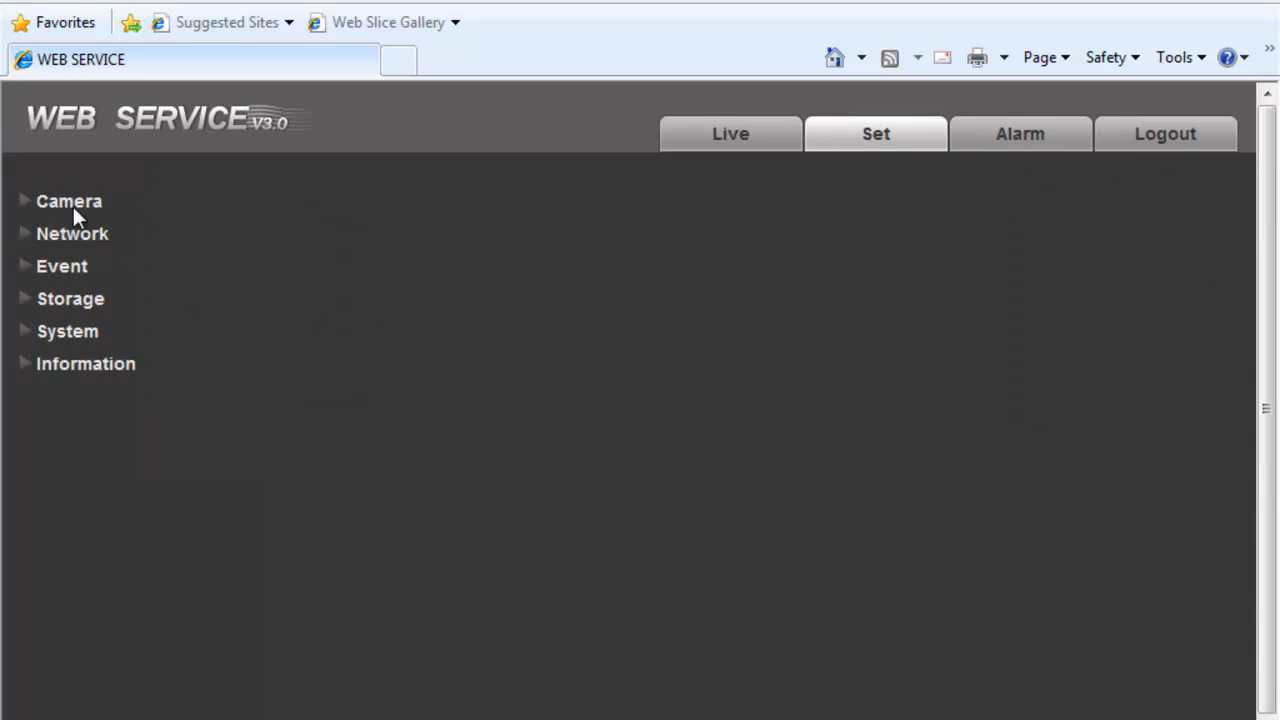
# - Open Camera > Video and check the main stream resolution list, keeping 3M (2048*1536)
pyautogui.click(64, 212)
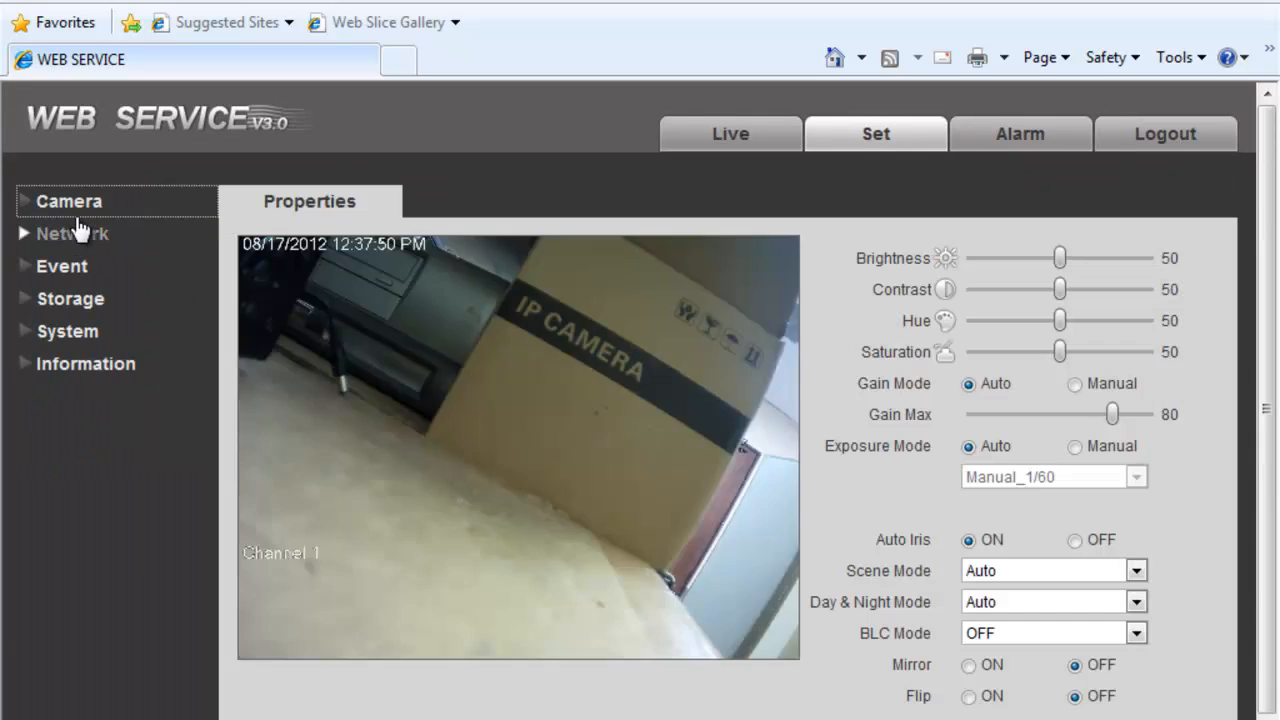
pyautogui.click(83, 272)
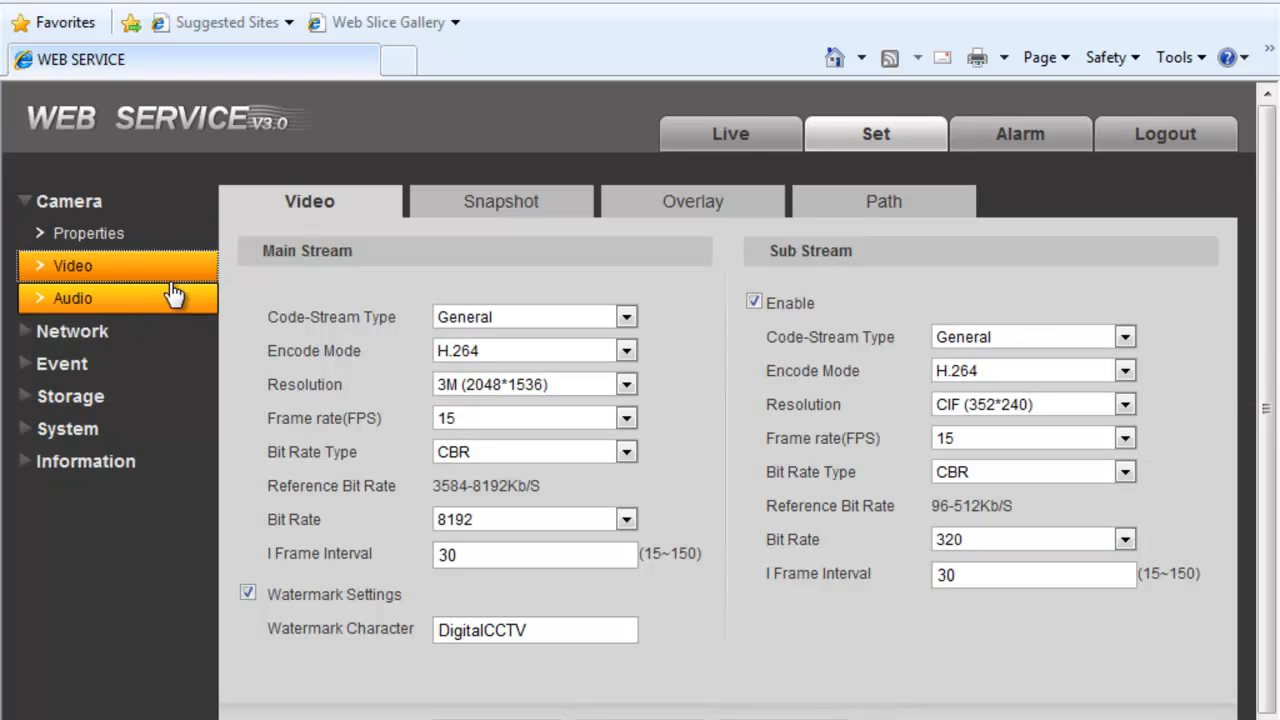
pyautogui.click(473, 393)
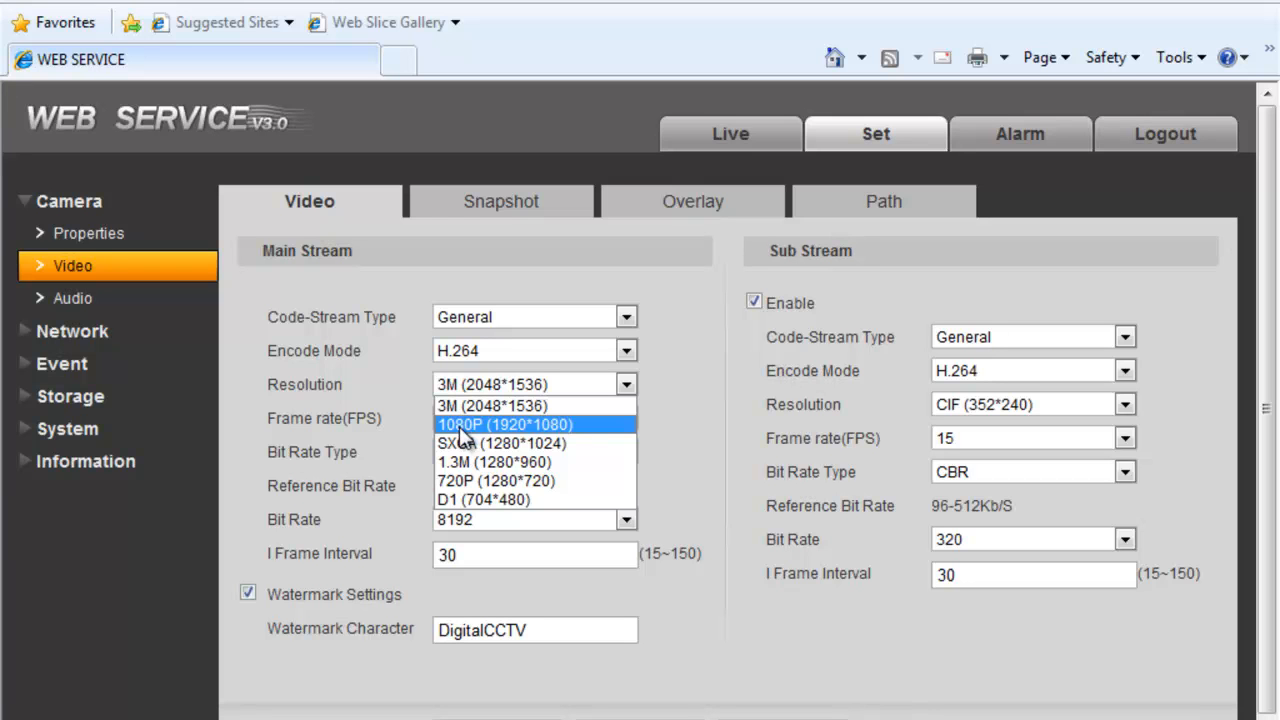
pyautogui.click(384, 405)
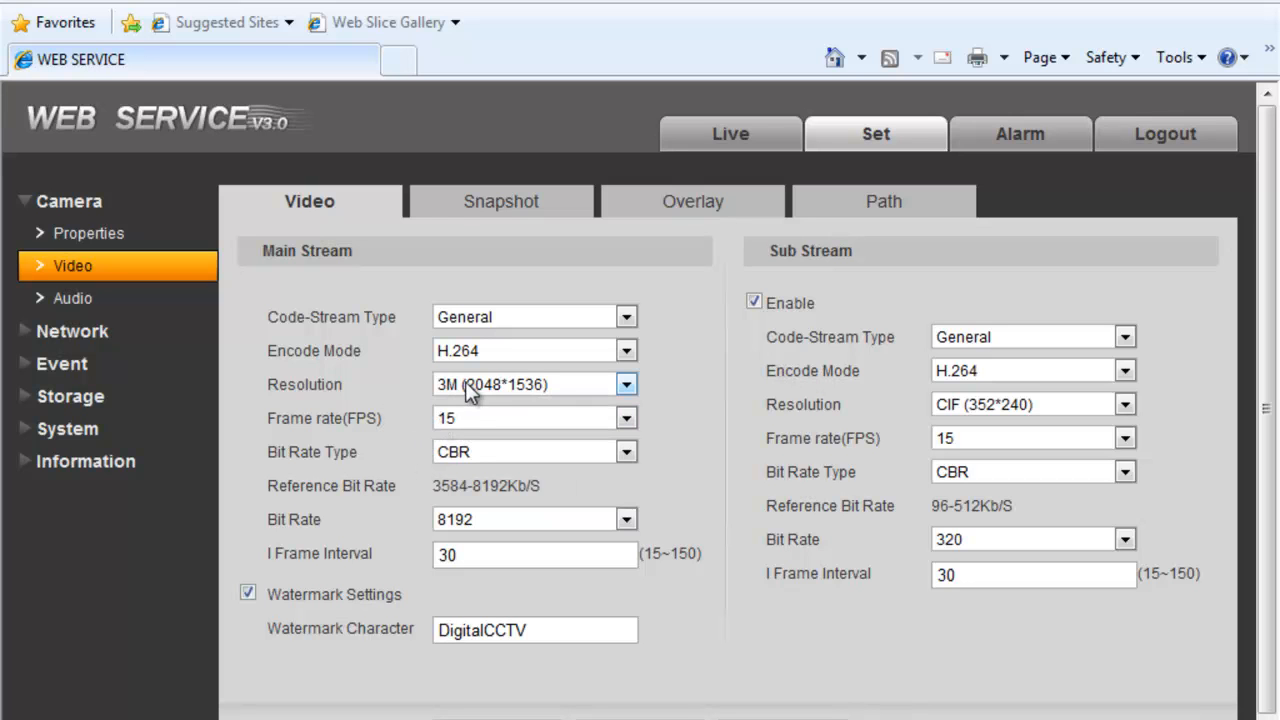
pyautogui.click(499, 388)
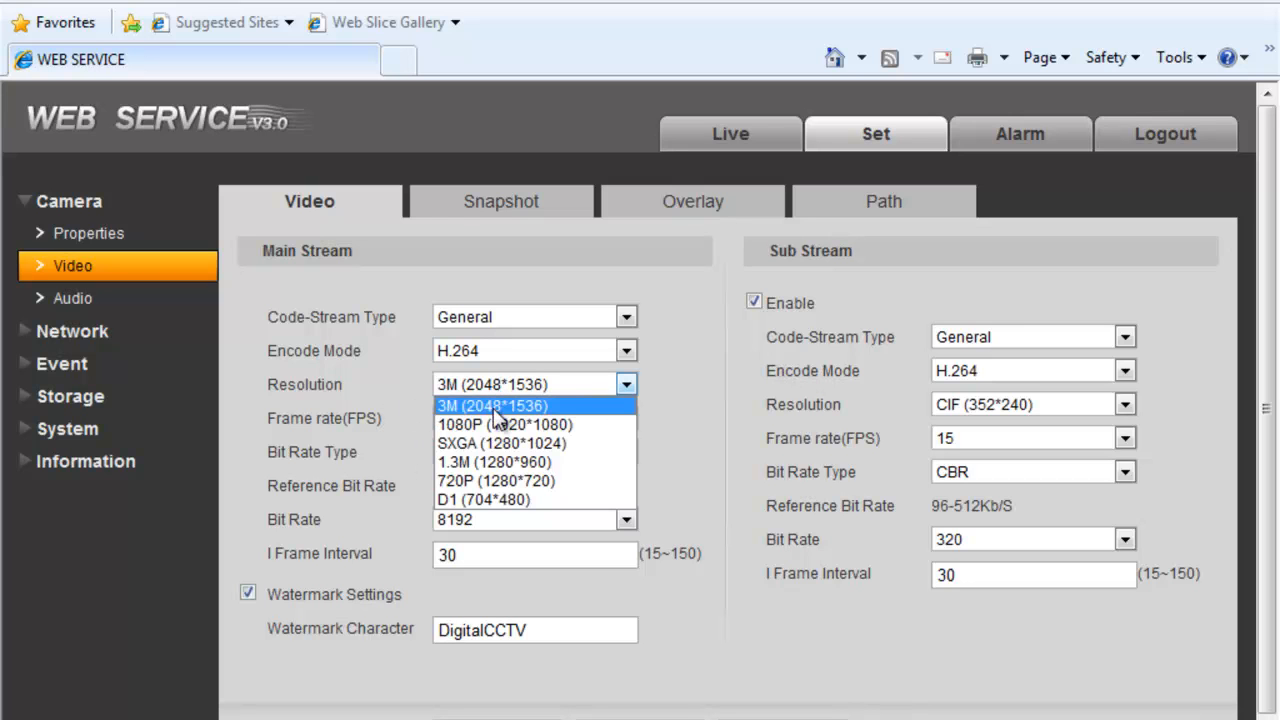
pyautogui.click(462, 446)
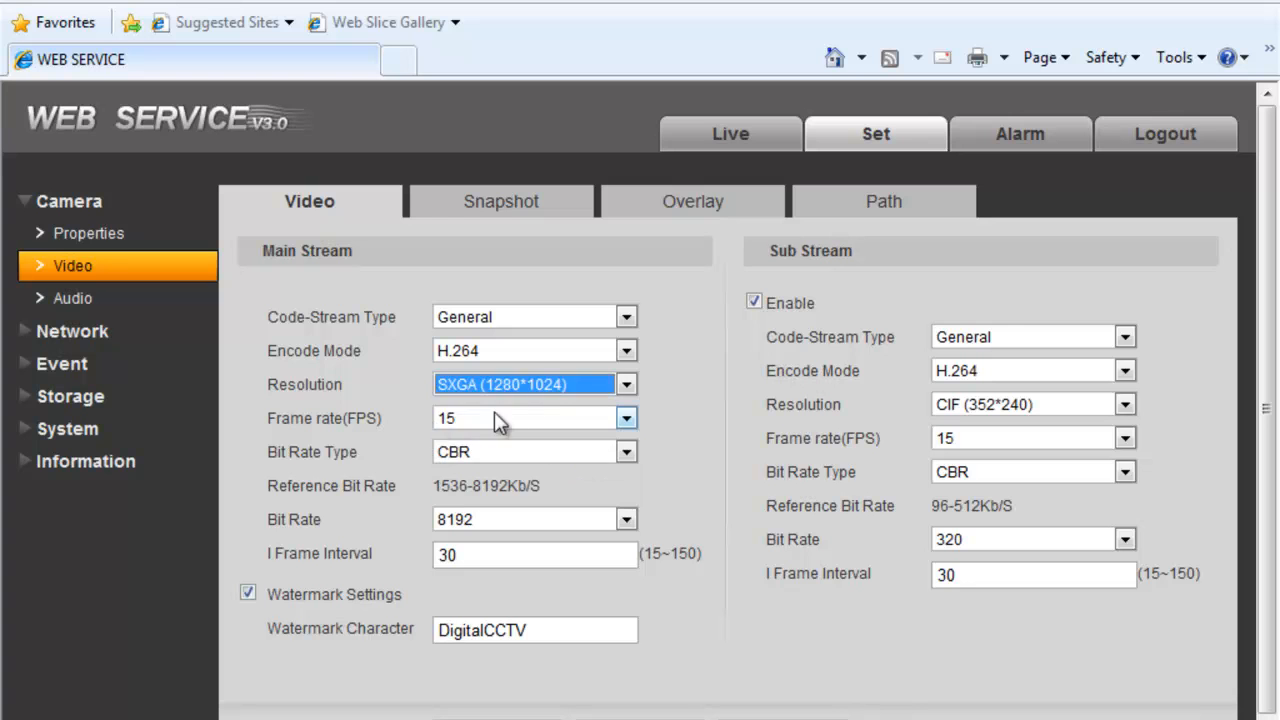
pyautogui.click(491, 384)
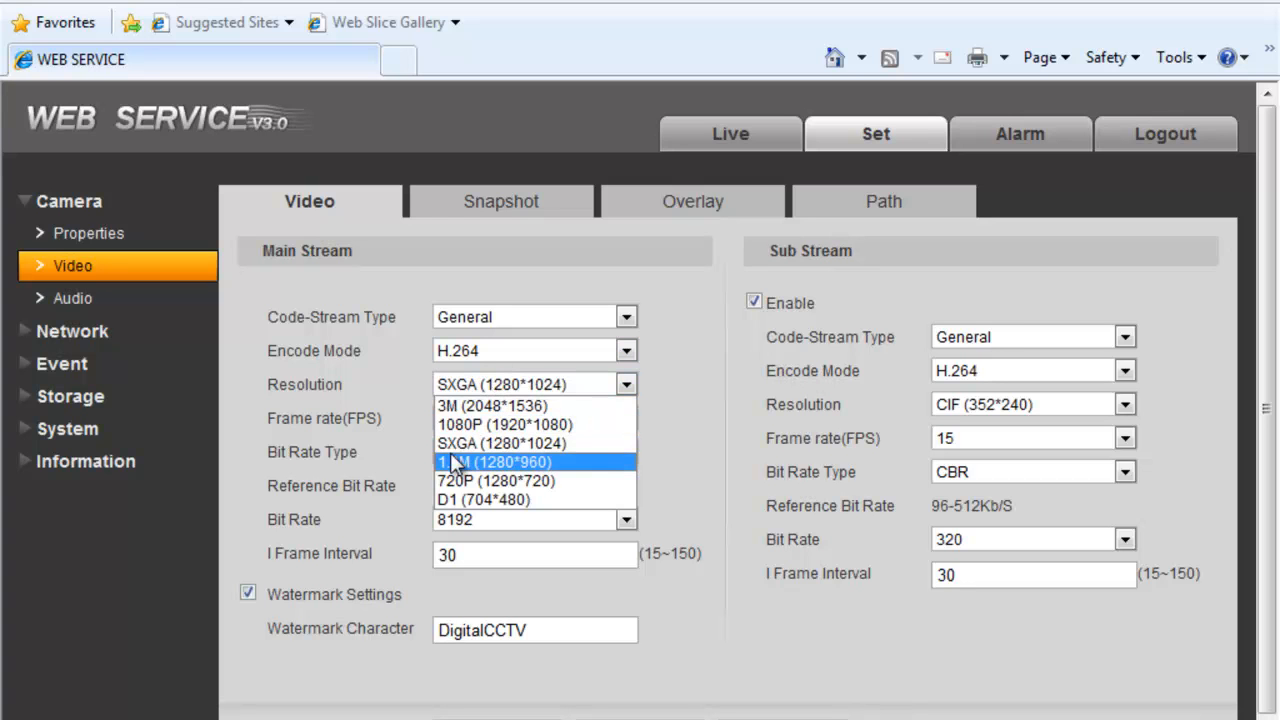
pyautogui.click(468, 462)
pyautogui.click(458, 388)
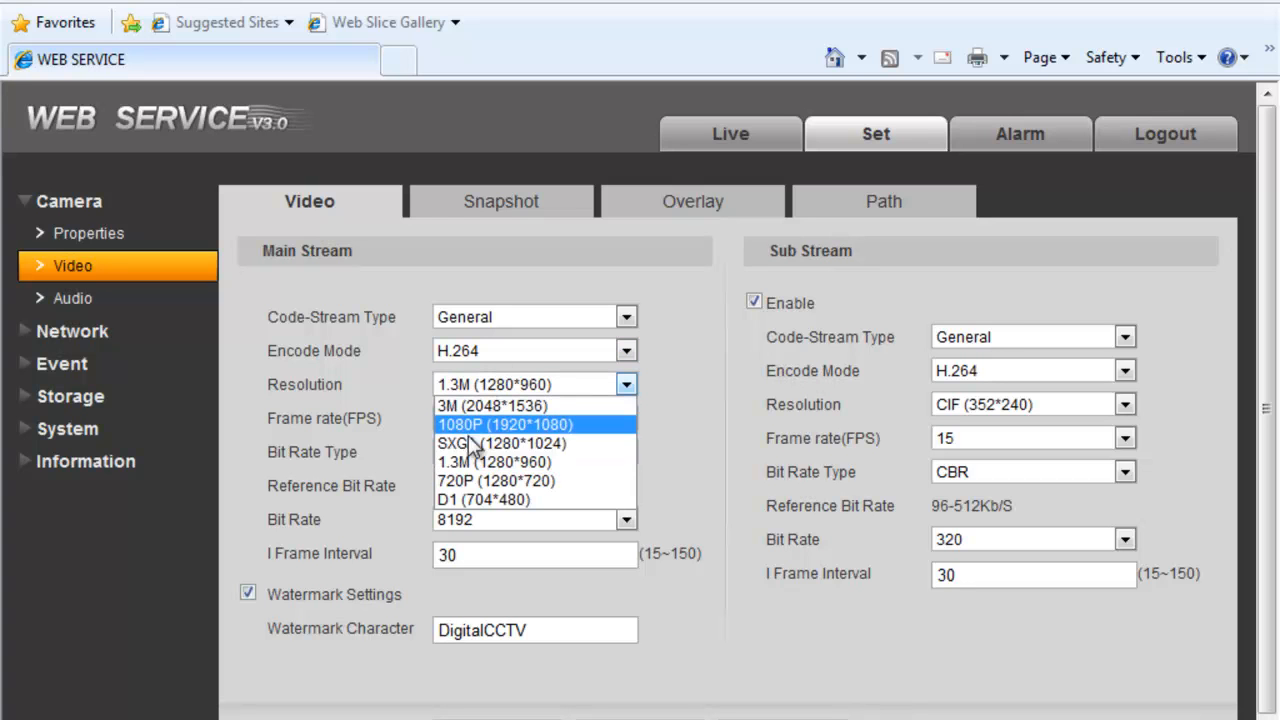
pyautogui.click(430, 458)
pyautogui.click(458, 388)
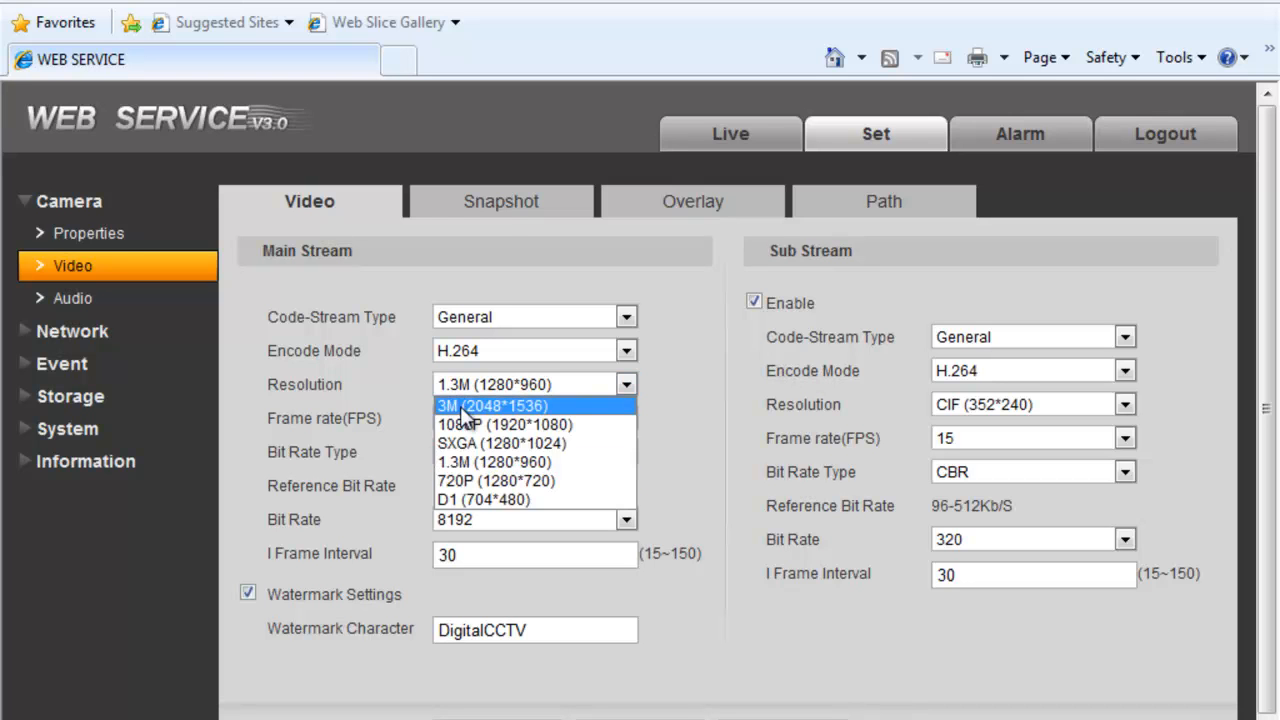
pyautogui.click(462, 405)
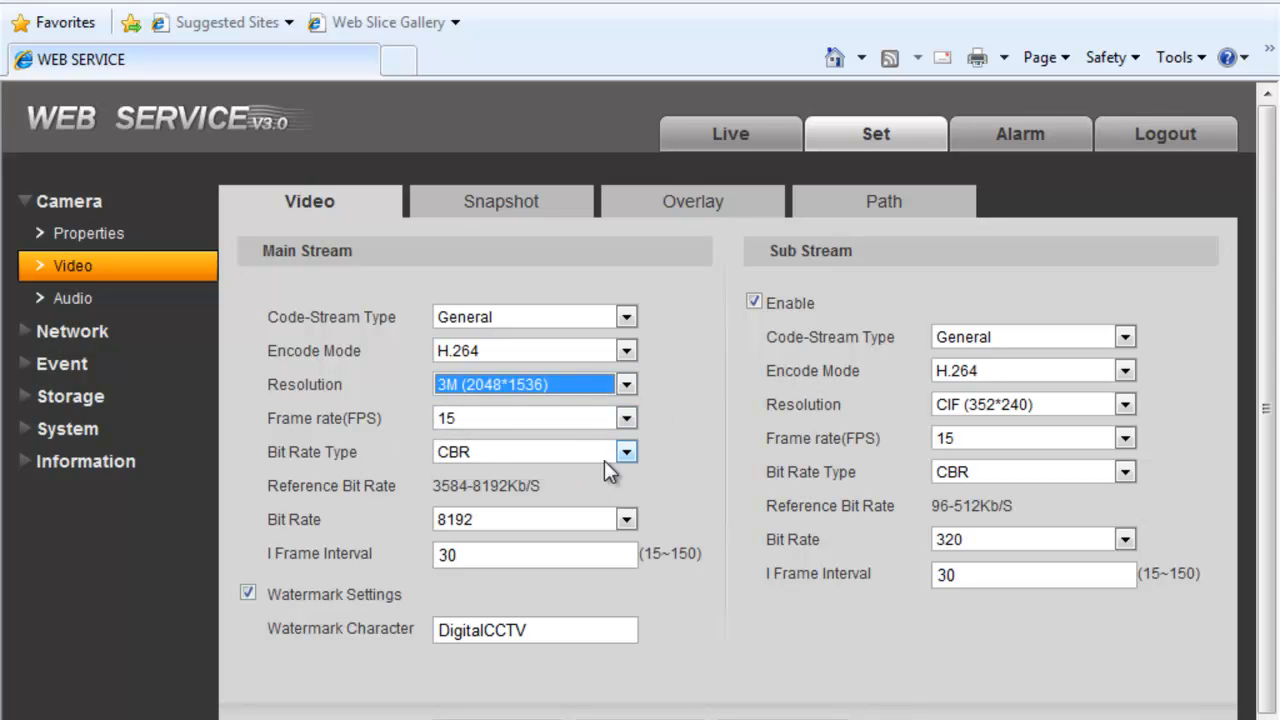
pyautogui.click(569, 447)
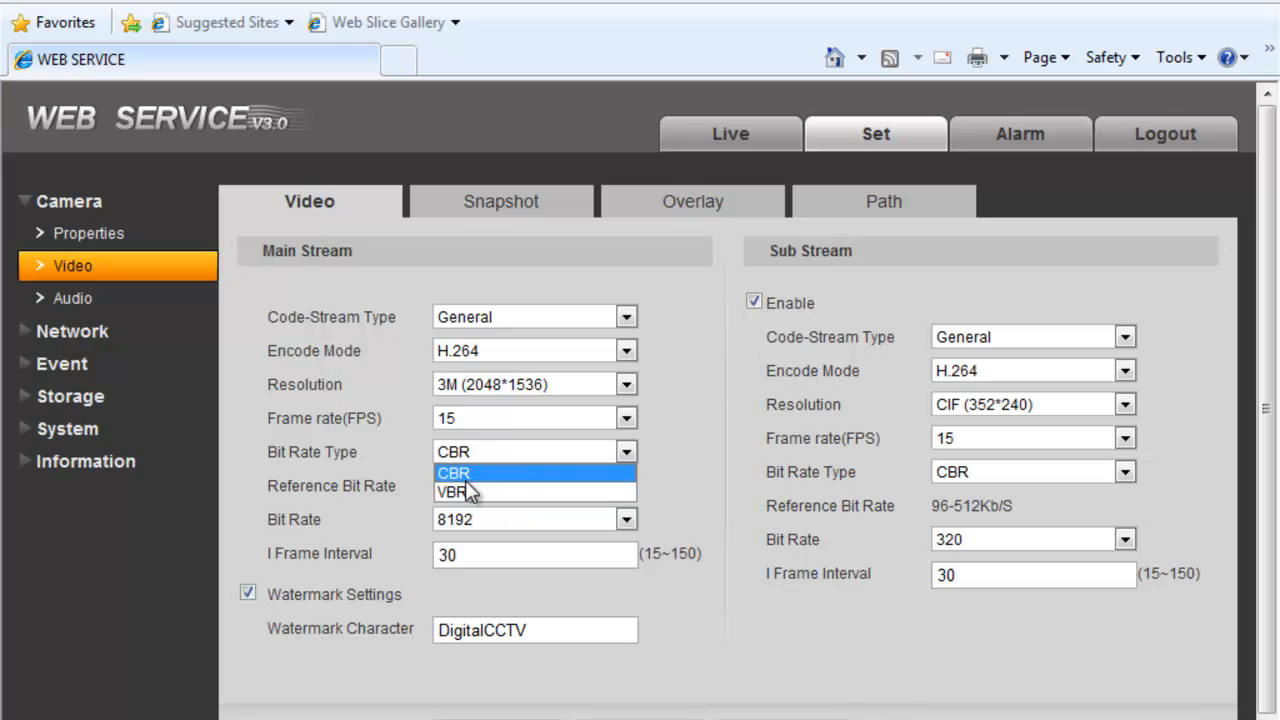
pyautogui.click(327, 508)
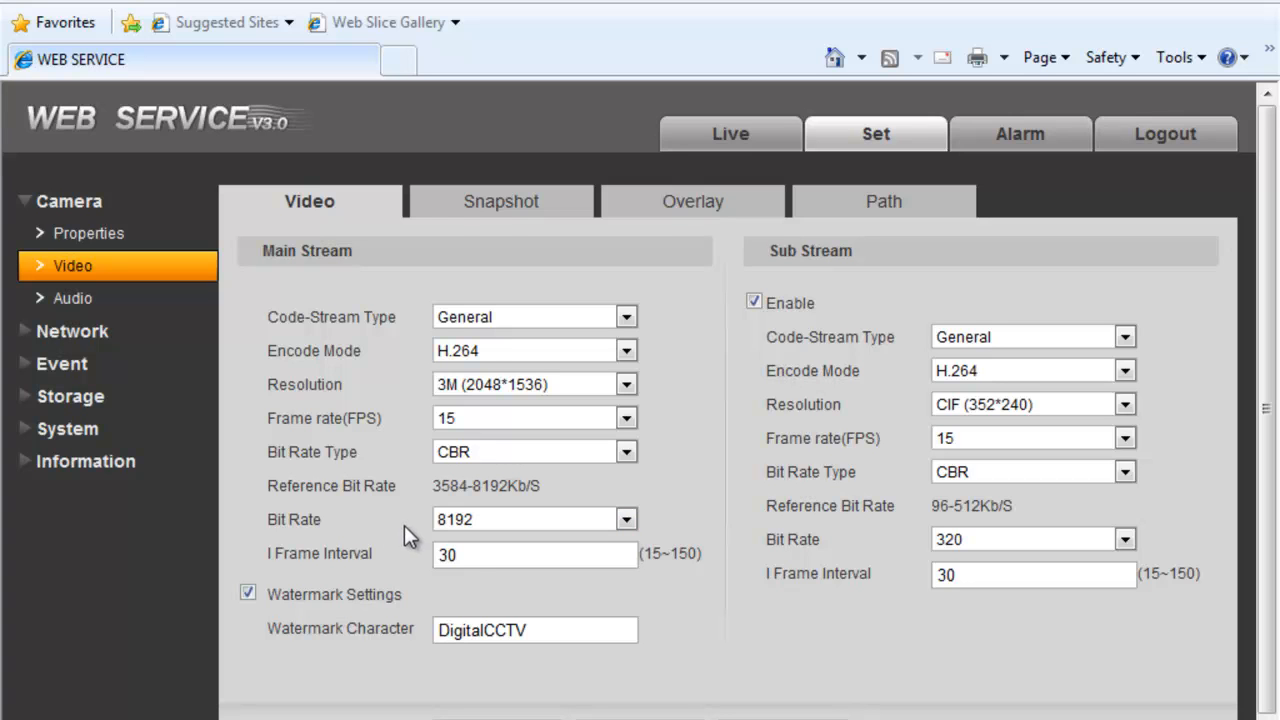
pyautogui.click(470, 521)
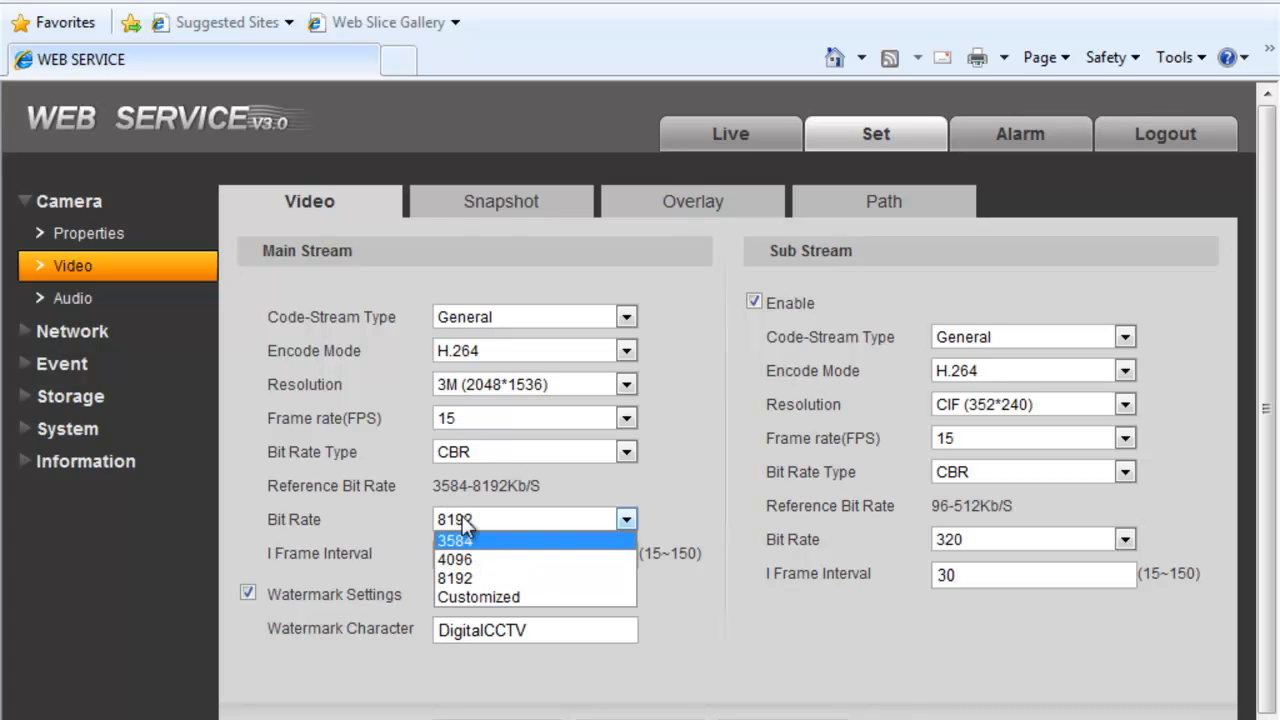
pyautogui.click(353, 529)
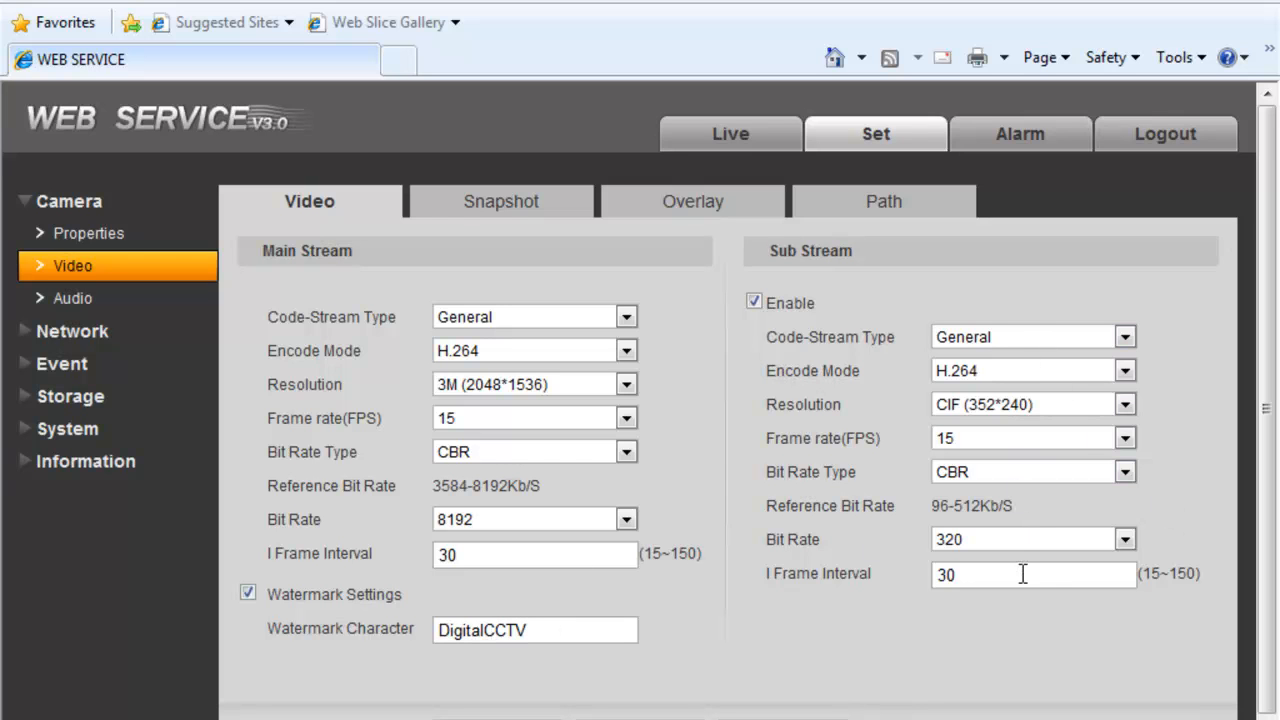
# - Set the sub stream resolution to D1 (704*480), then move on to Network > TCP/IP
pyautogui.click(1039, 402)
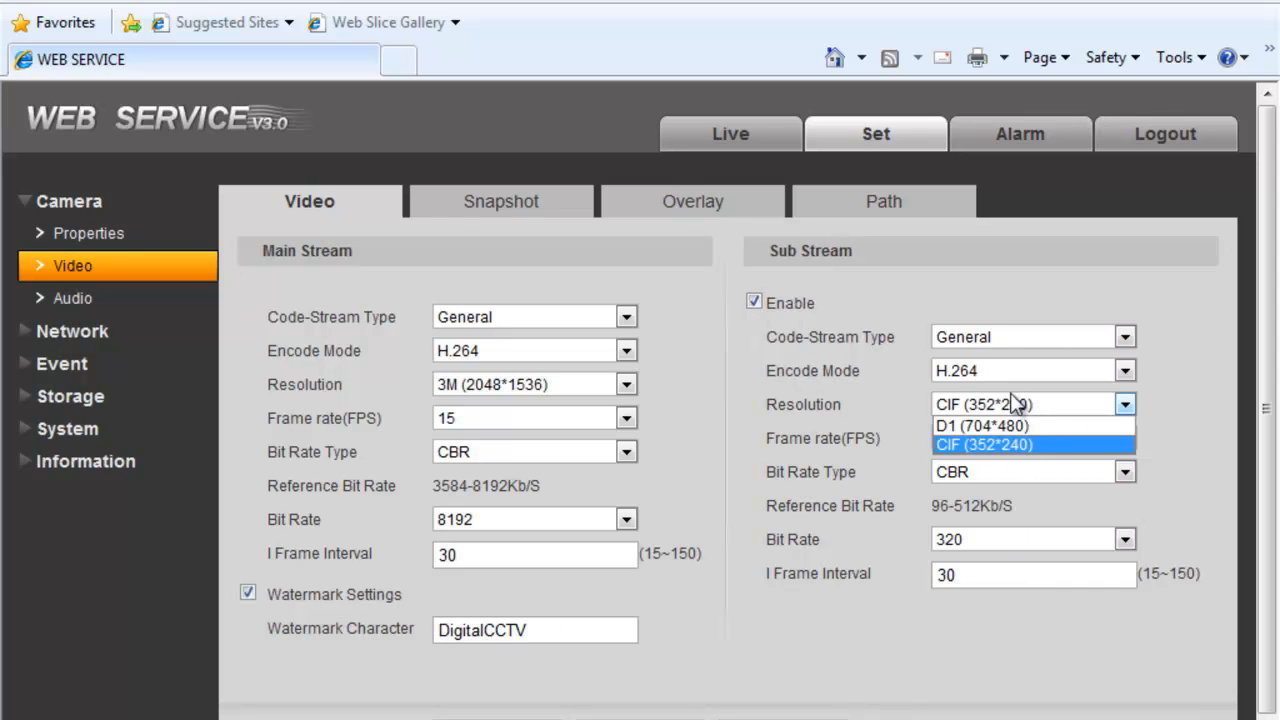
pyautogui.click(1015, 424)
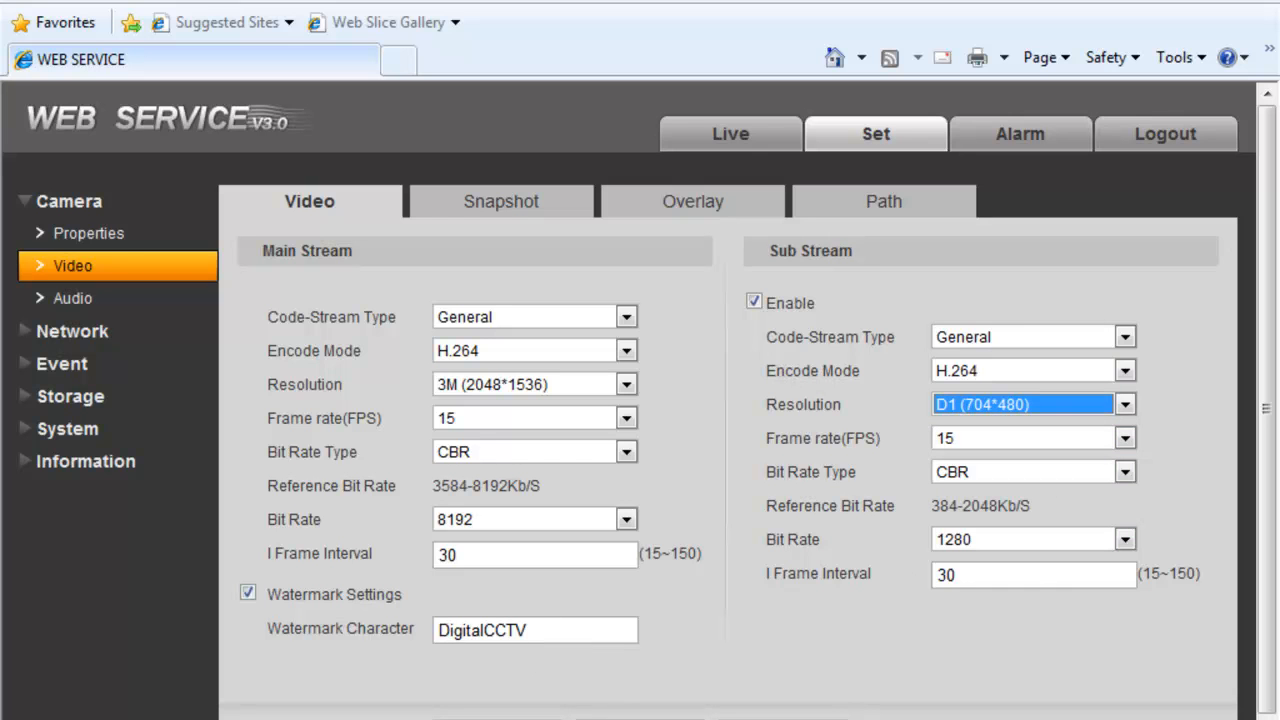
pyautogui.click(97, 300)
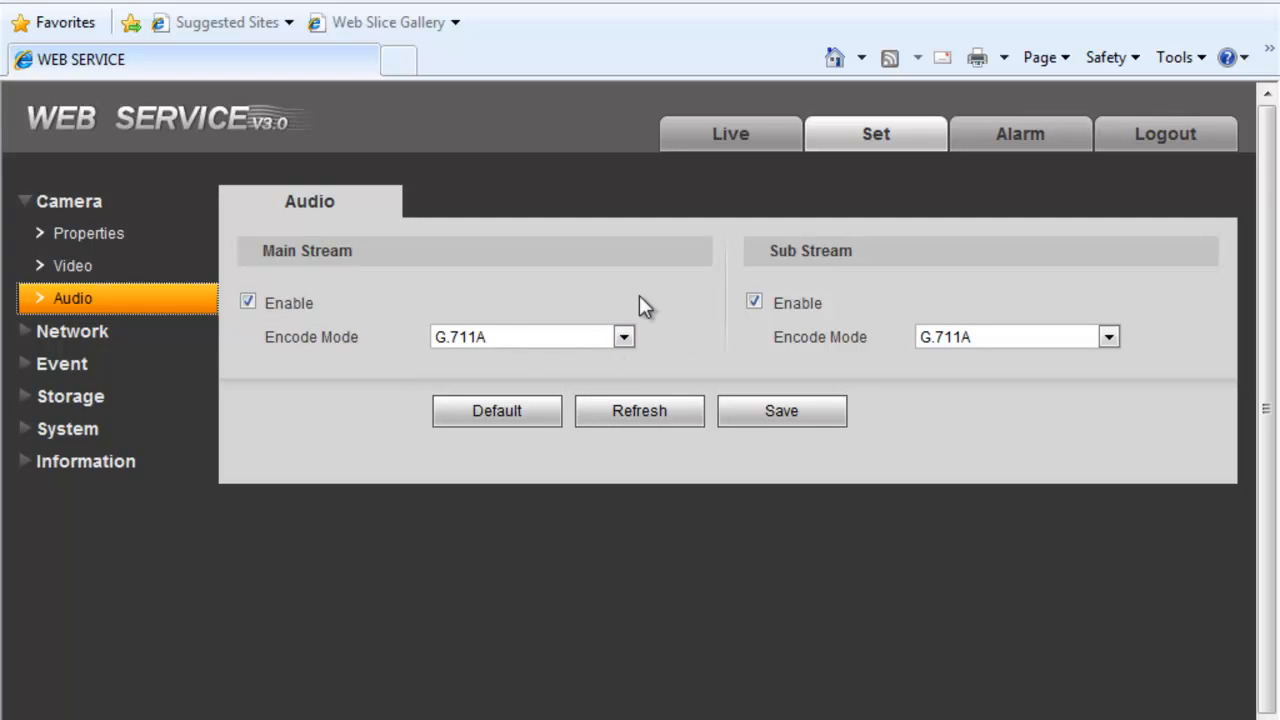
pyautogui.click(133, 334)
pyautogui.click(120, 279)
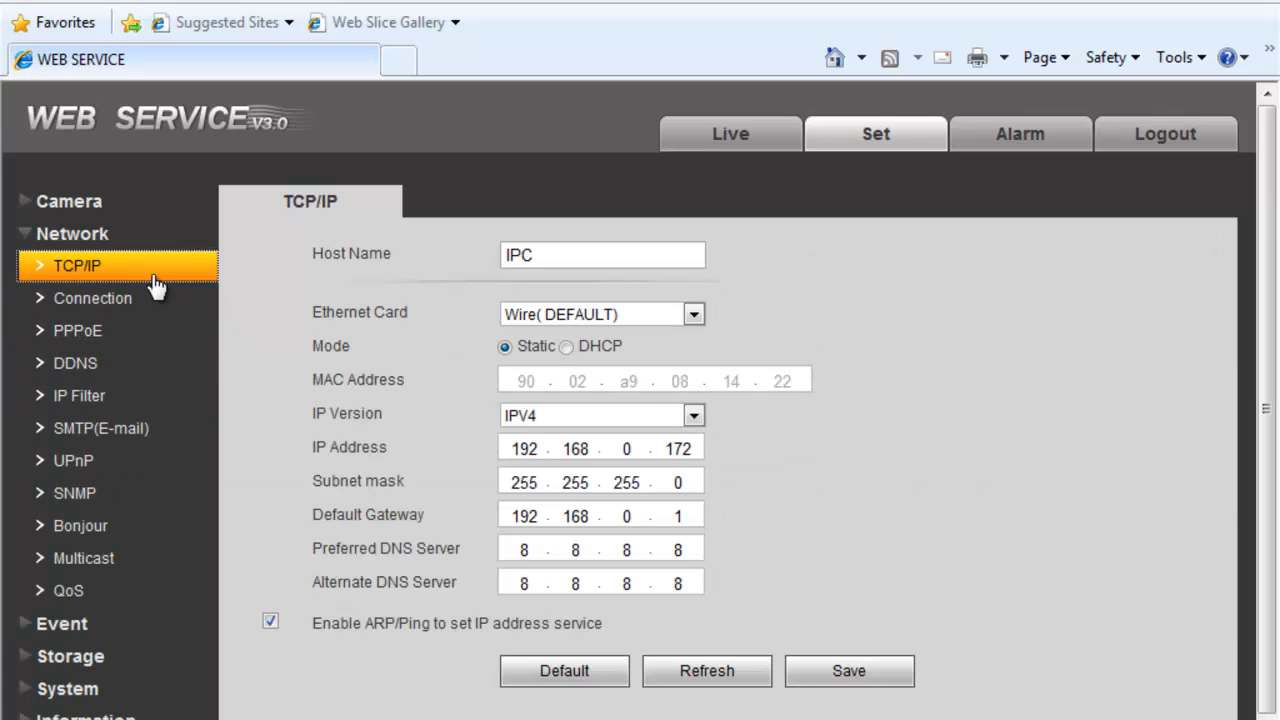
# - Keep the wired Ethernet card and Static mode after trying DHCP, then open Network > Connection
pyautogui.click(690, 318)
pyautogui.click(686, 332)
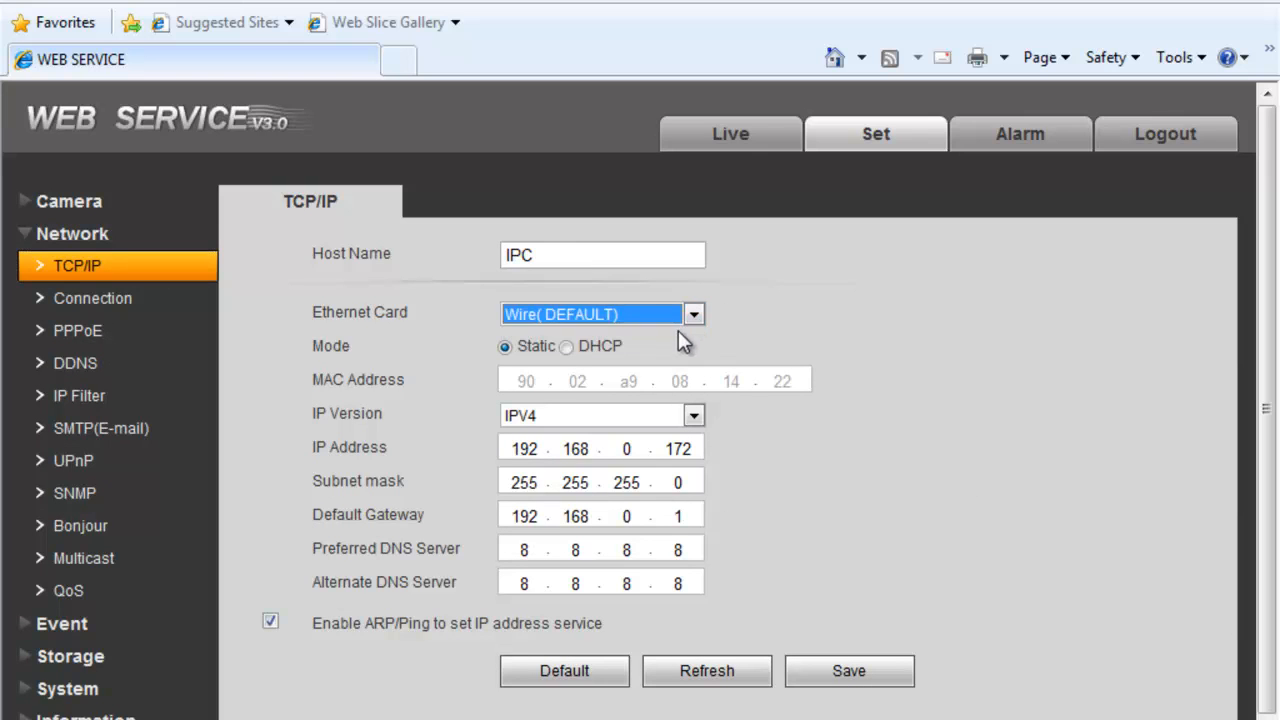
pyautogui.click(579, 349)
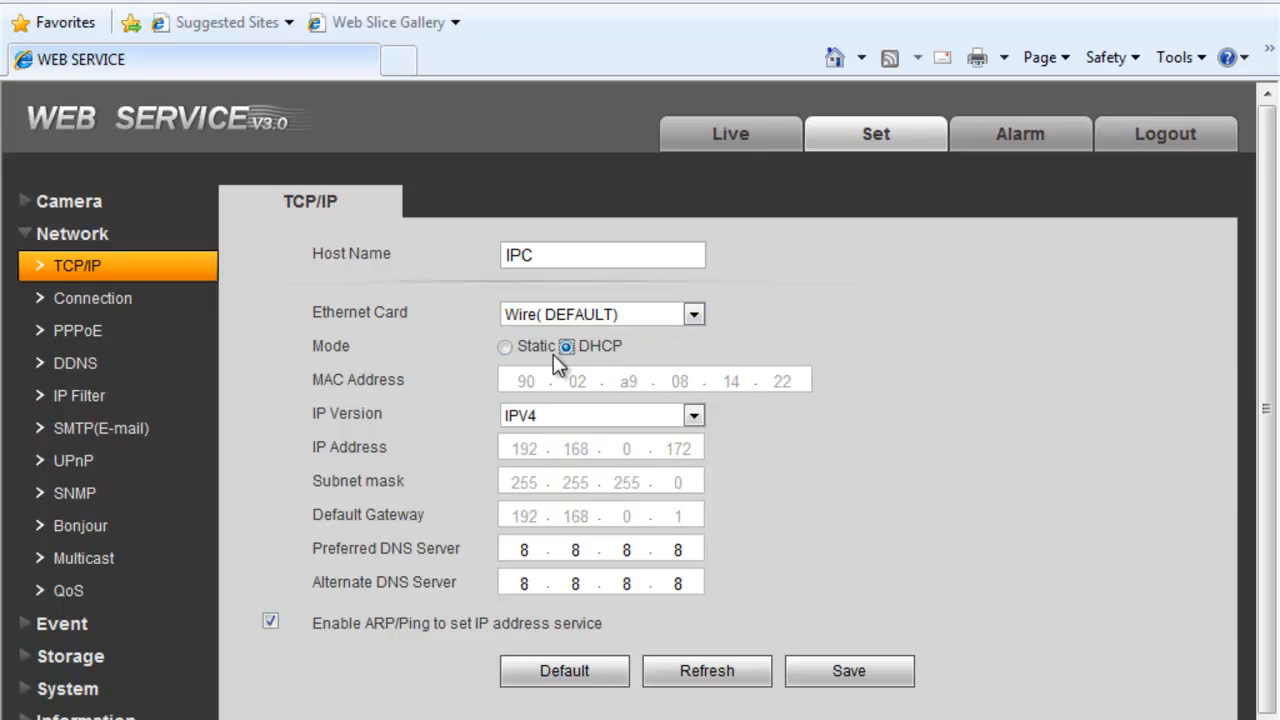
pyautogui.click(517, 346)
pyautogui.click(503, 347)
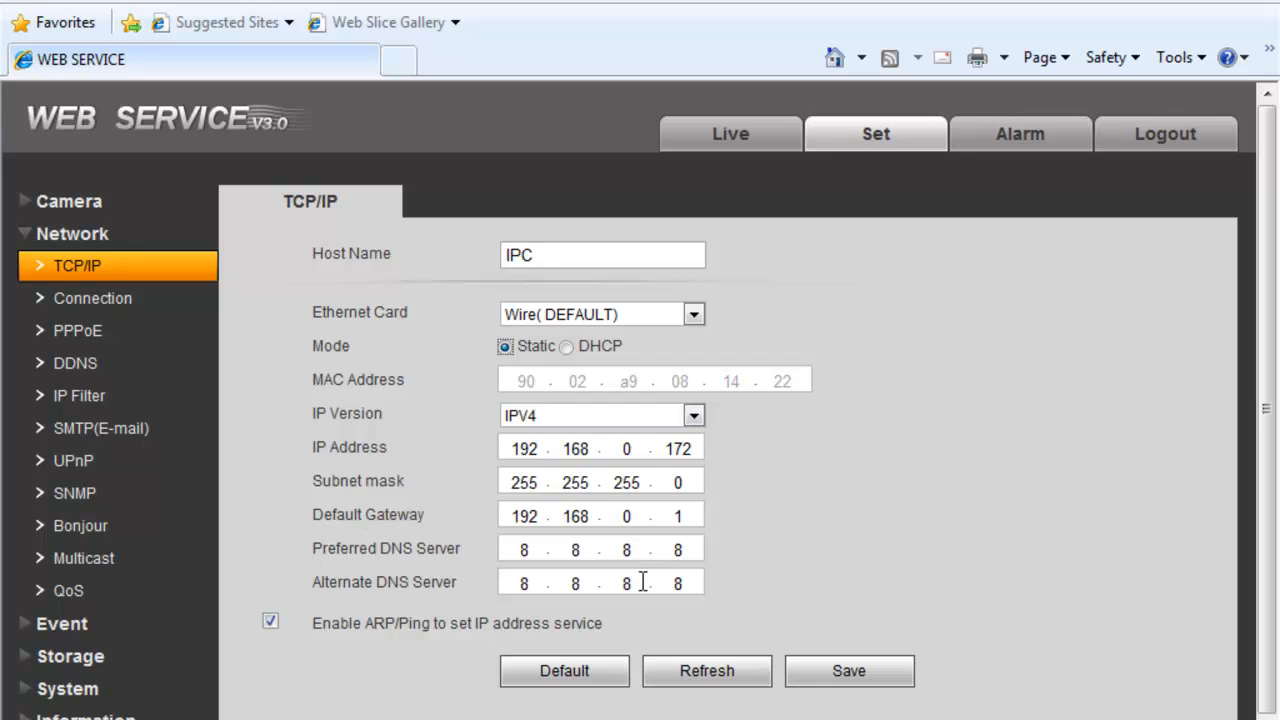
pyautogui.click(134, 298)
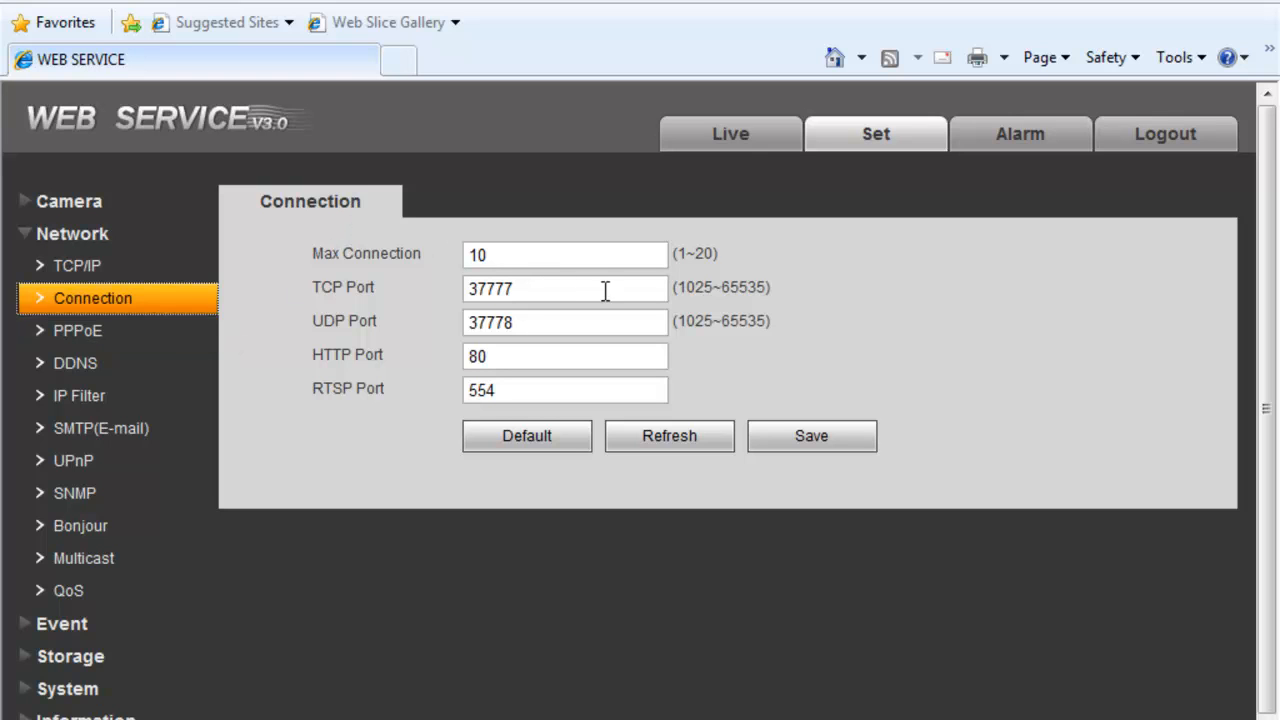
# - Close the Windows colour scheme prompt over the Max Connection field and open Network > PPPoE
pyautogui.click(551, 257)
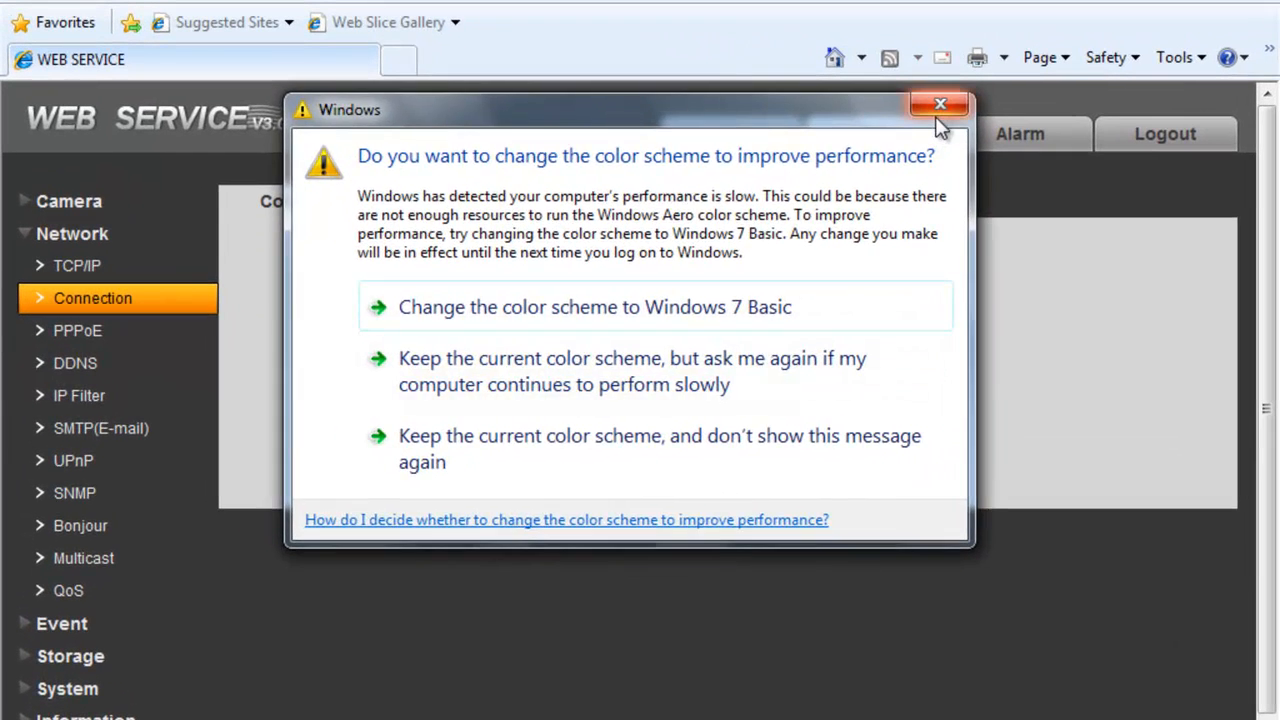
pyautogui.click(752, 160)
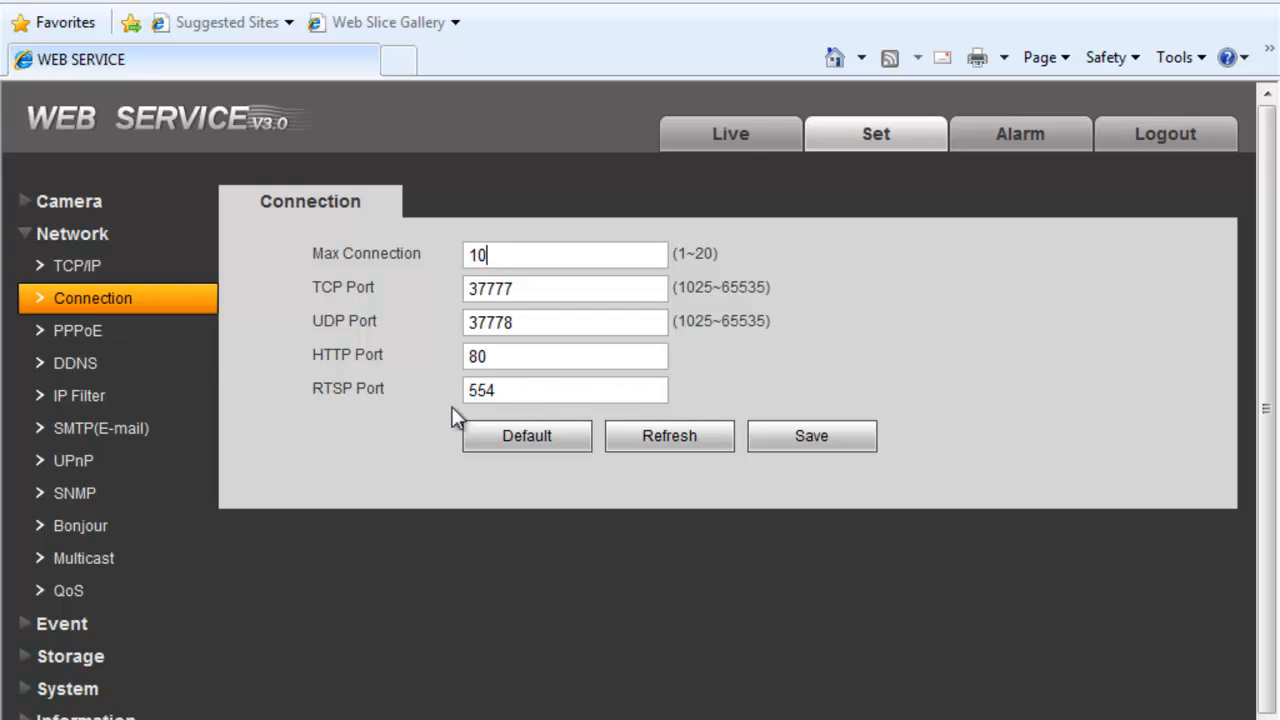
pyautogui.click(152, 338)
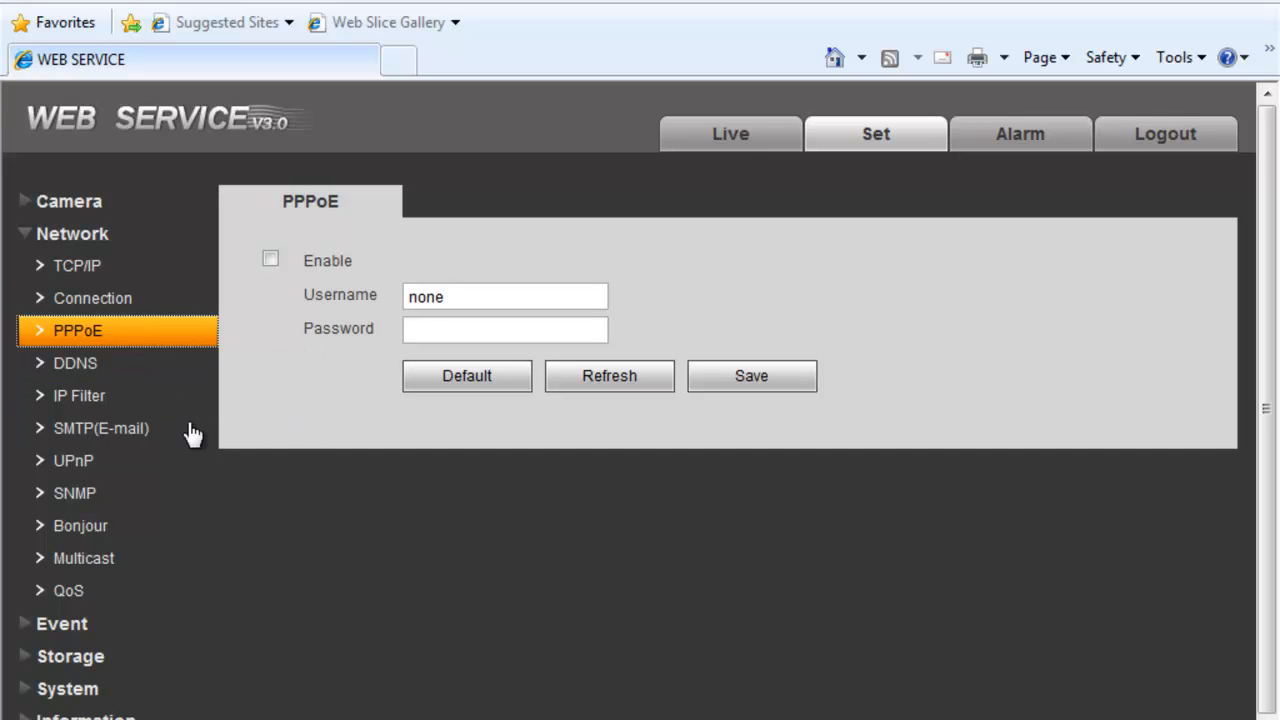
# - On the DDNS page keep CN99 DDNS as the server type, then open IP Filter
pyautogui.click(160, 366)
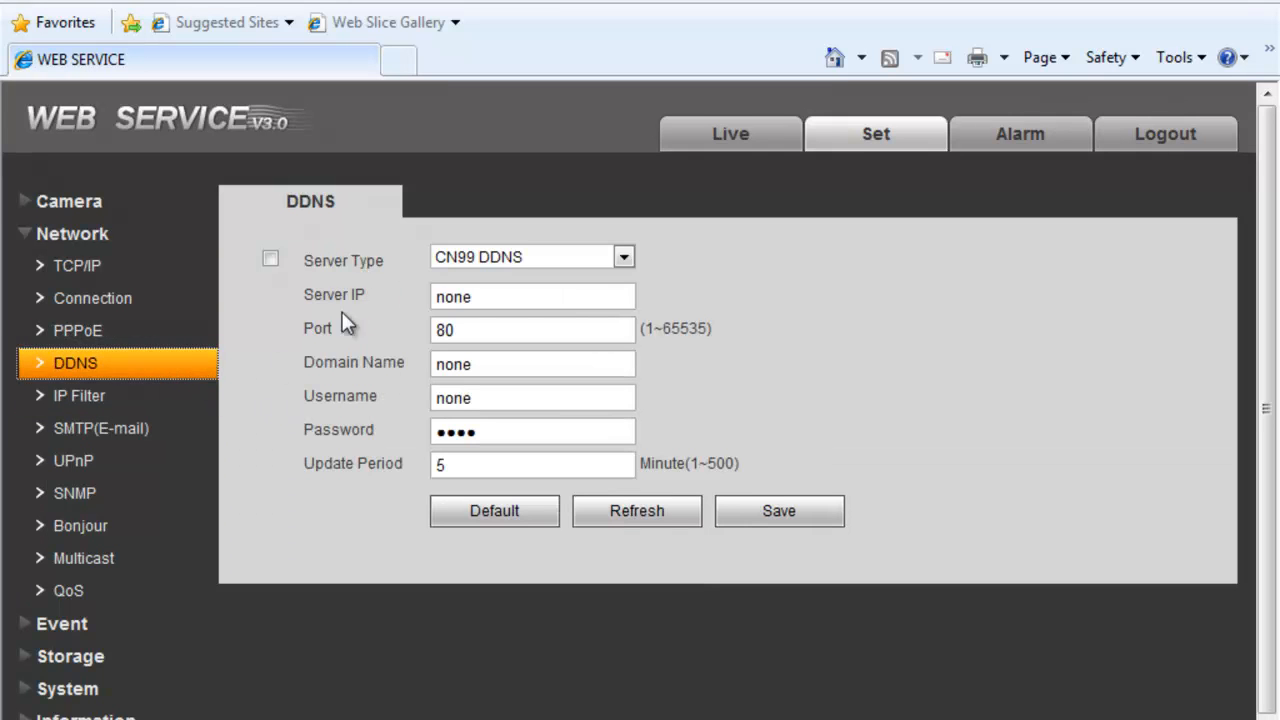
pyautogui.click(481, 264)
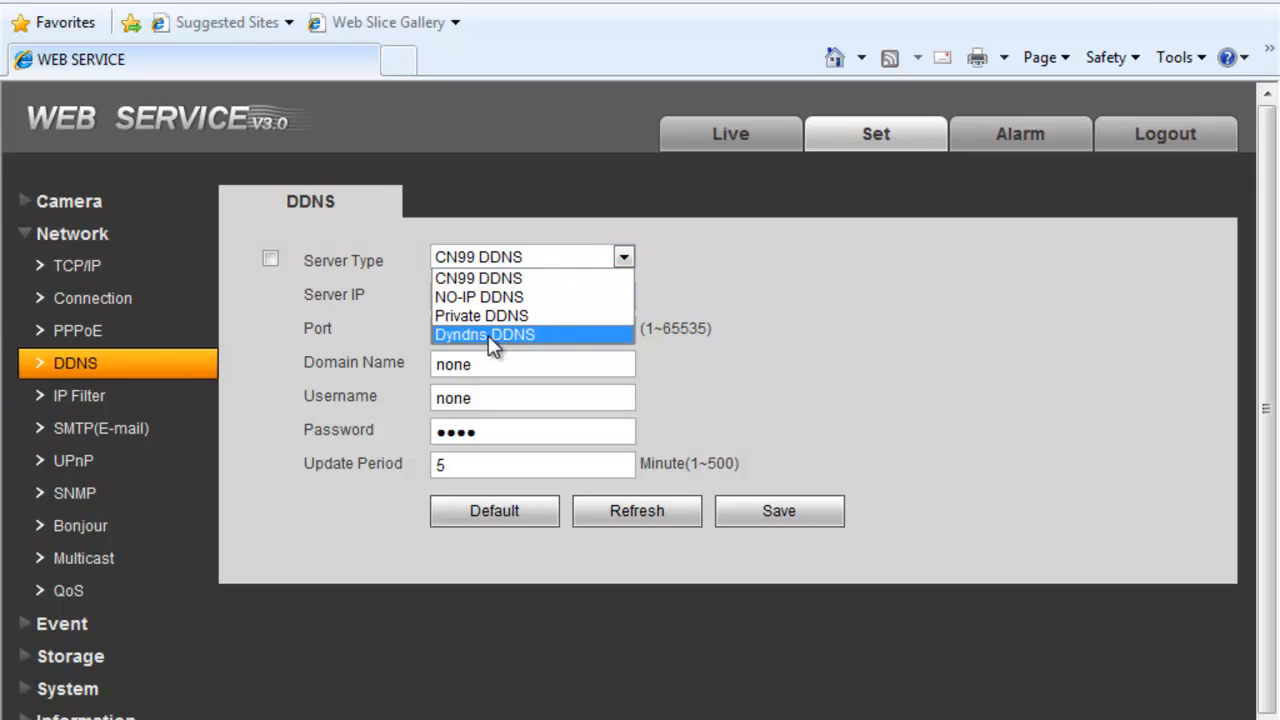
pyautogui.click(508, 252)
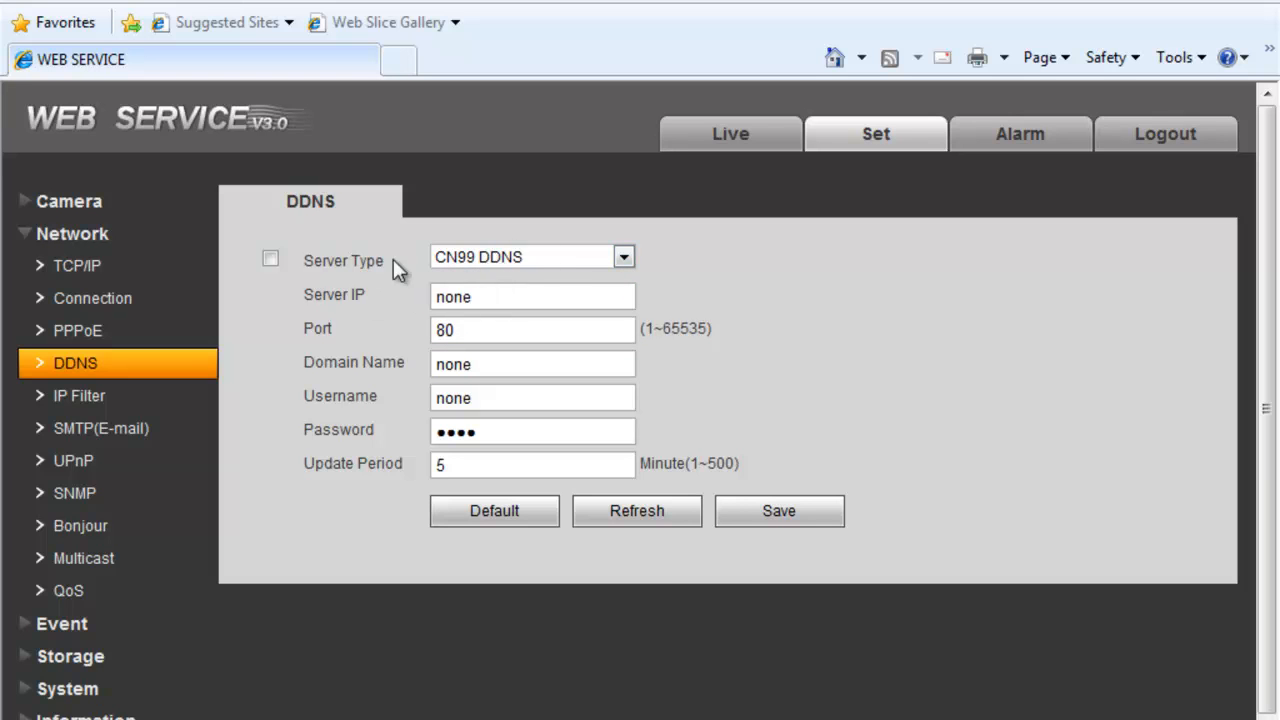
pyautogui.click(517, 259)
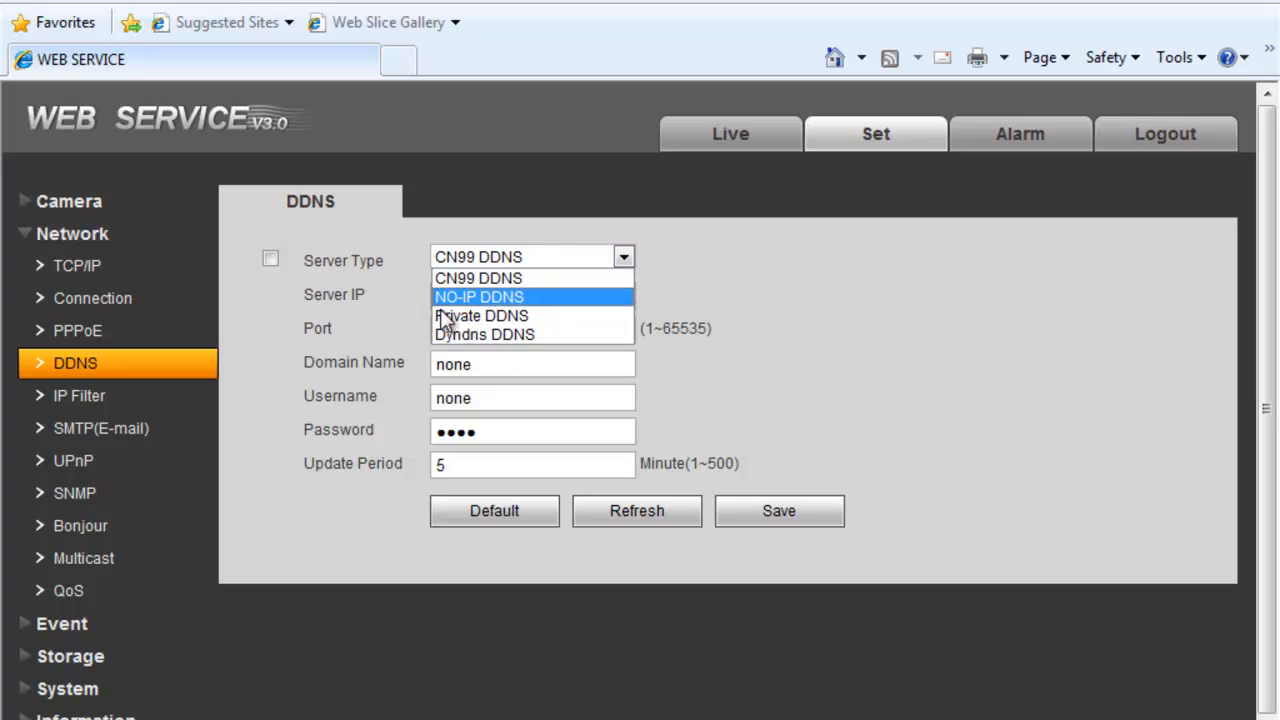
pyautogui.click(304, 370)
pyautogui.click(105, 398)
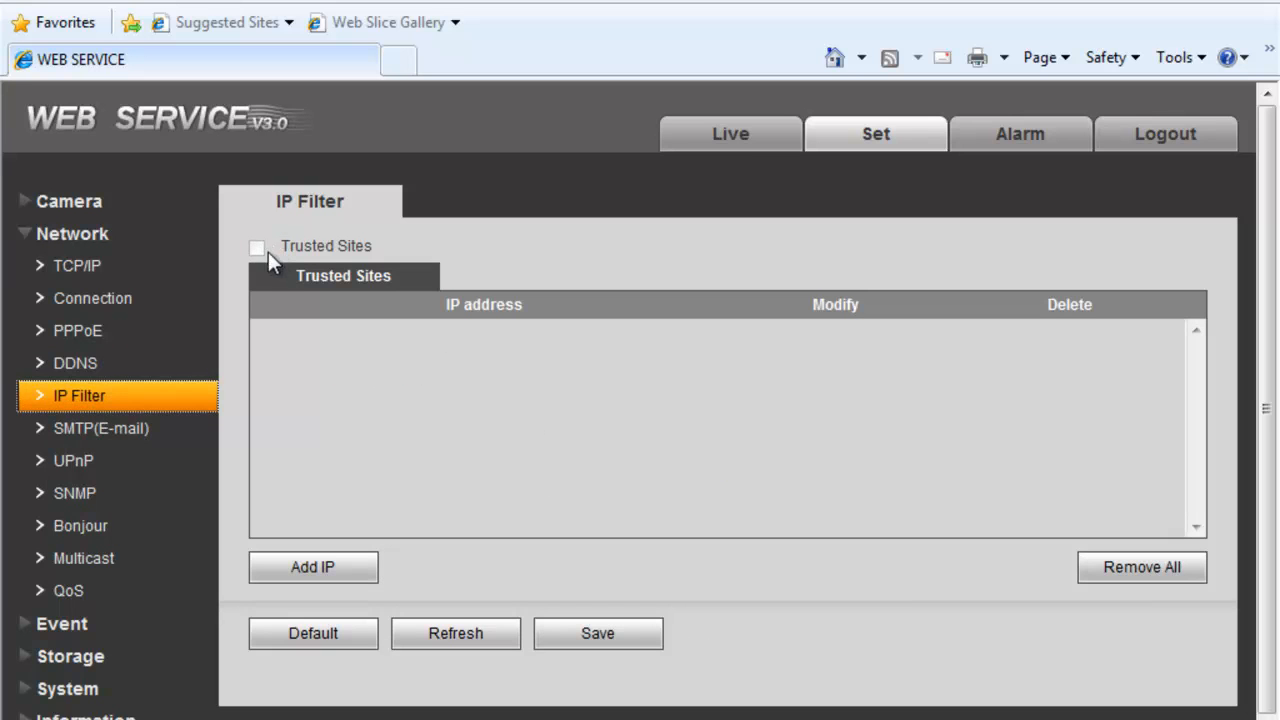
# - Review the SMTP e-mail settings (port 25, Anonymity, no authentication), then move to UPnP
pyautogui.click(150, 430)
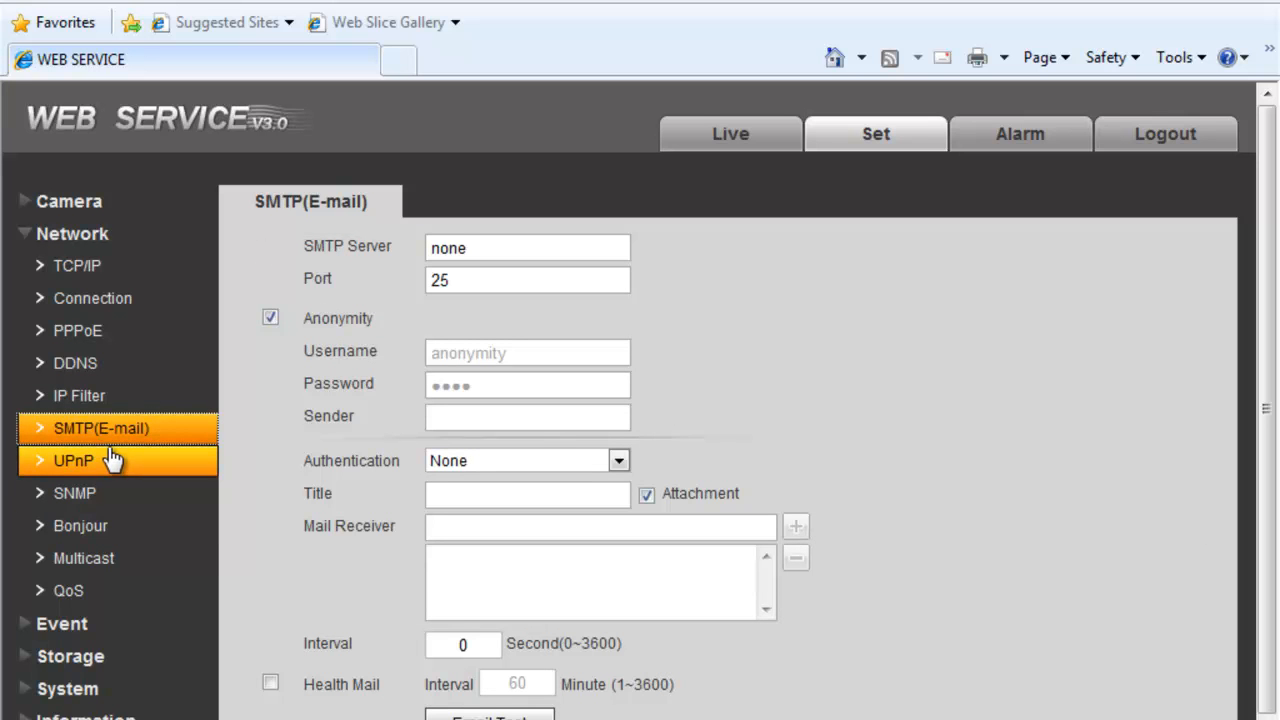
pyautogui.scroll(-1, 205, 543)
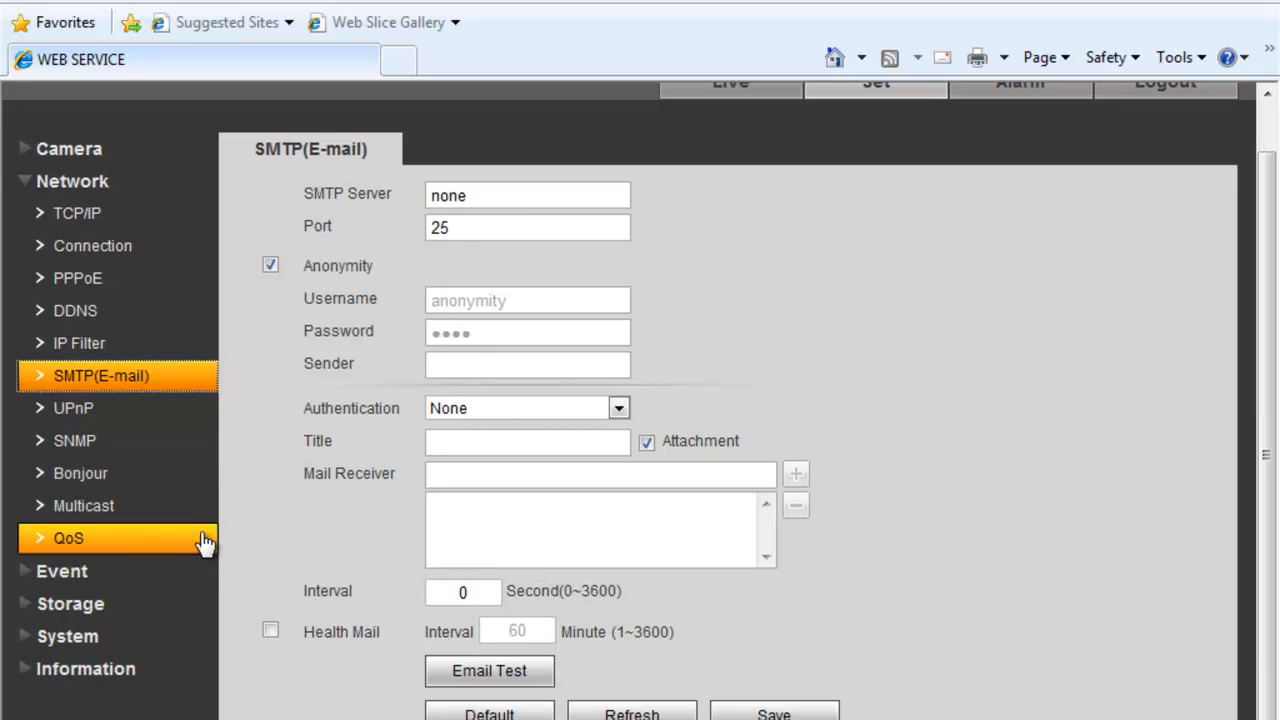
pyautogui.click(106, 404)
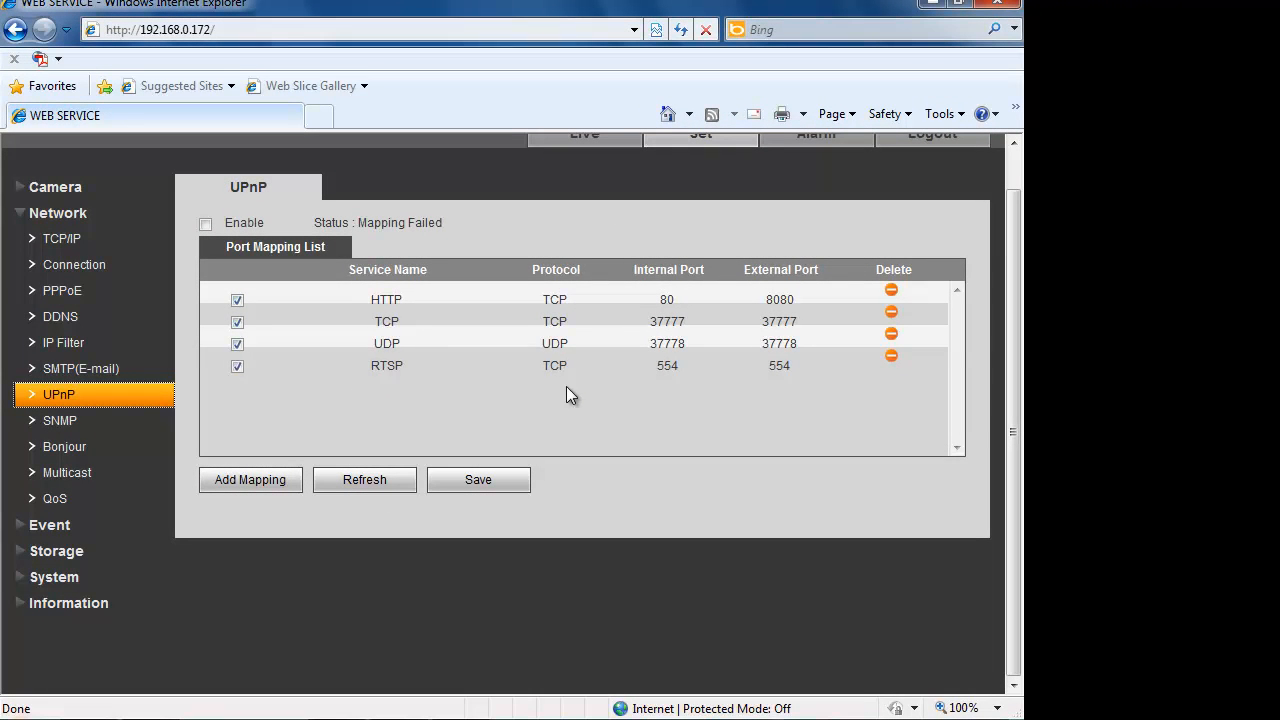
# - Enable UPnP so HTTP, TCP, UDP and RTSP port mappings (HTTP 80 to 8080) become active
pyautogui.scroll(-1, 474, 318)
pyautogui.click(213, 225)
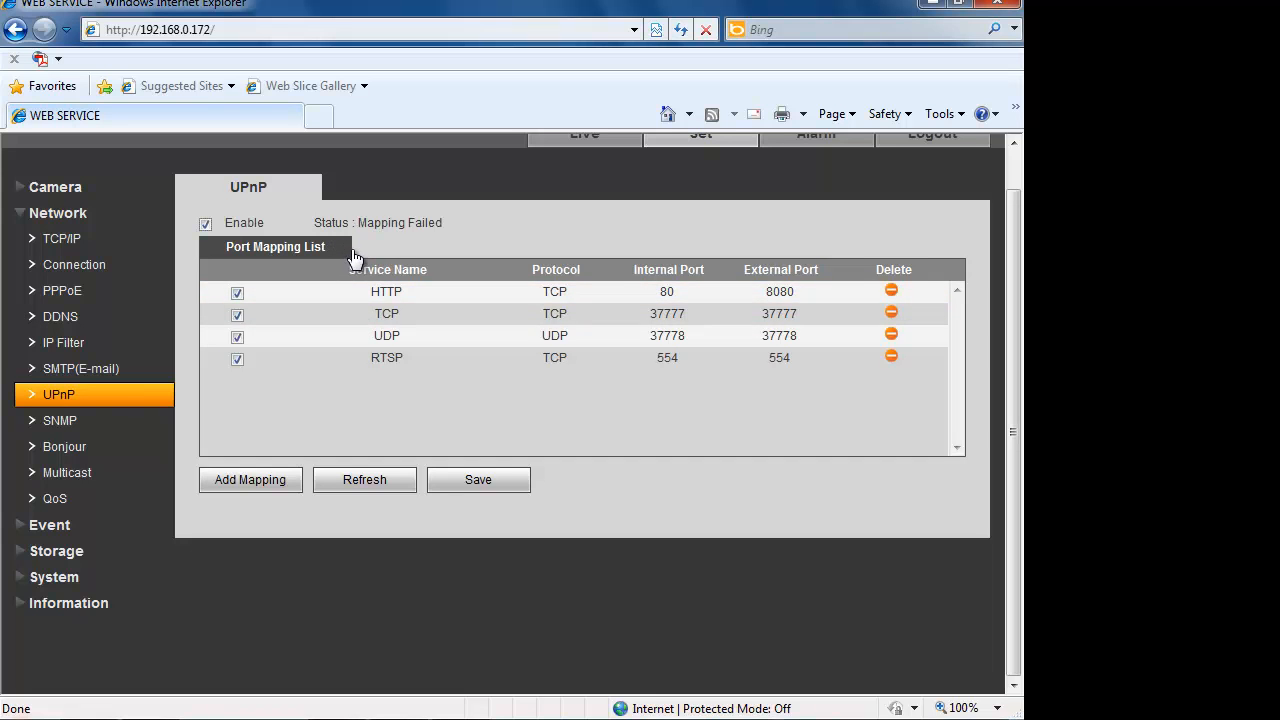
# - Look over the SNMP, Bonjour, Multicast and QoS network pages
pyautogui.click(95, 420)
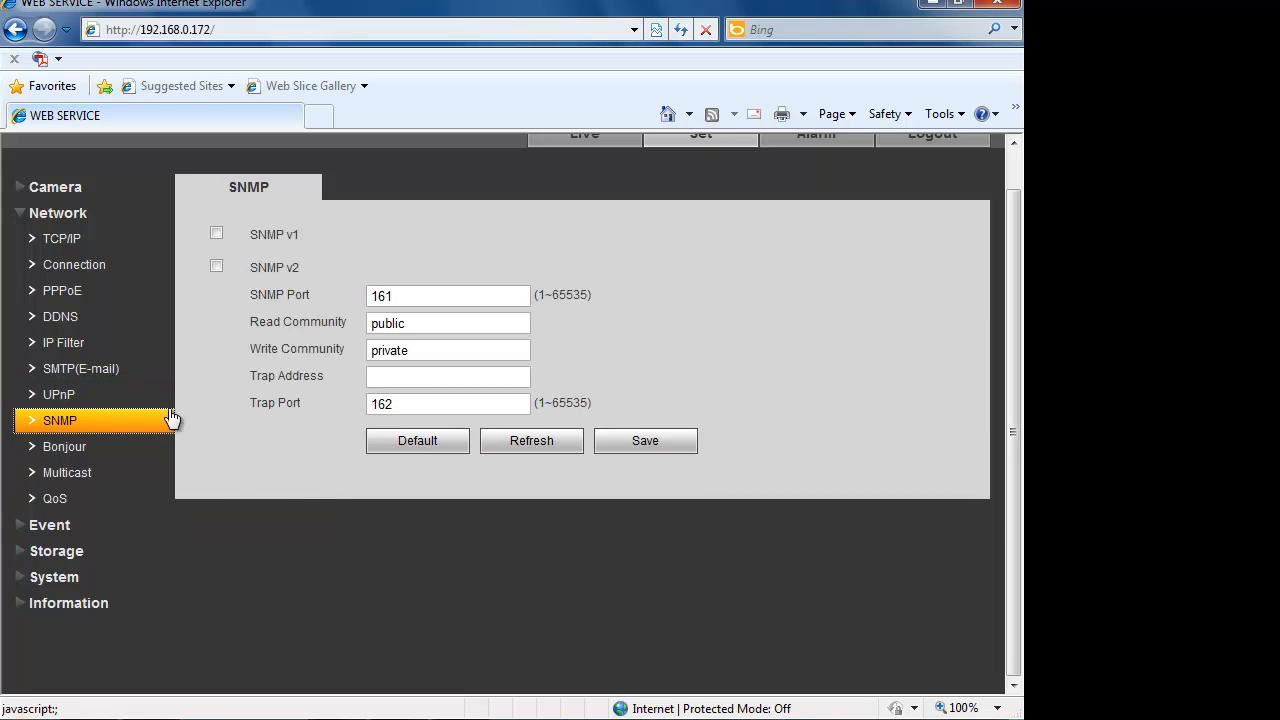
pyautogui.click(112, 455)
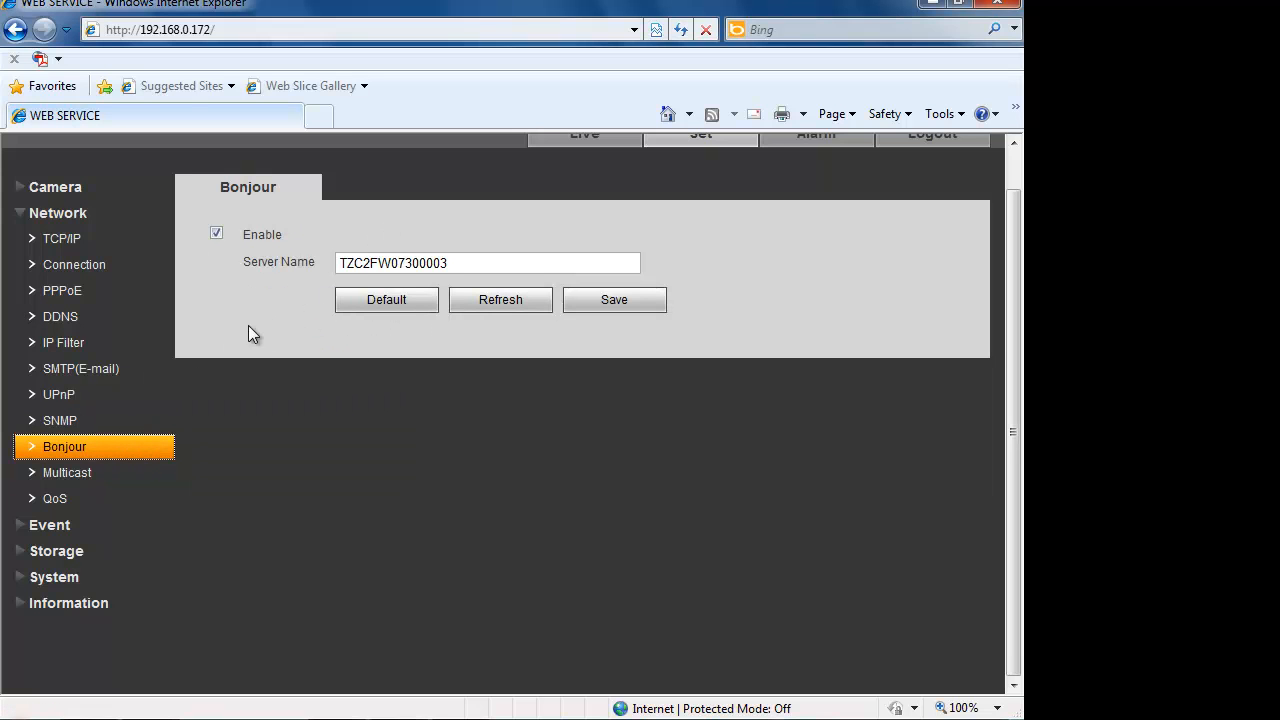
pyautogui.click(104, 481)
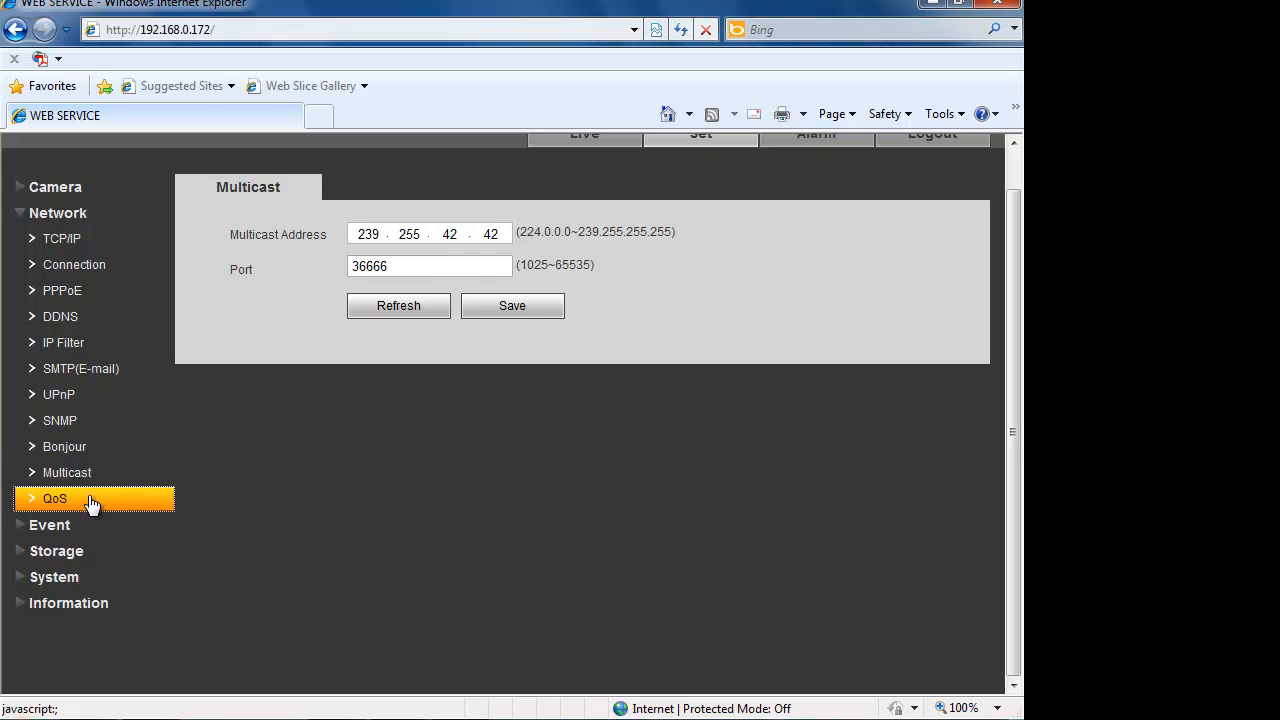
pyautogui.click(88, 502)
# - Bring up Event > Video Detect's Motion Detect settings, dismissing the Windows colour scheme prompt
pyautogui.click(54, 525)
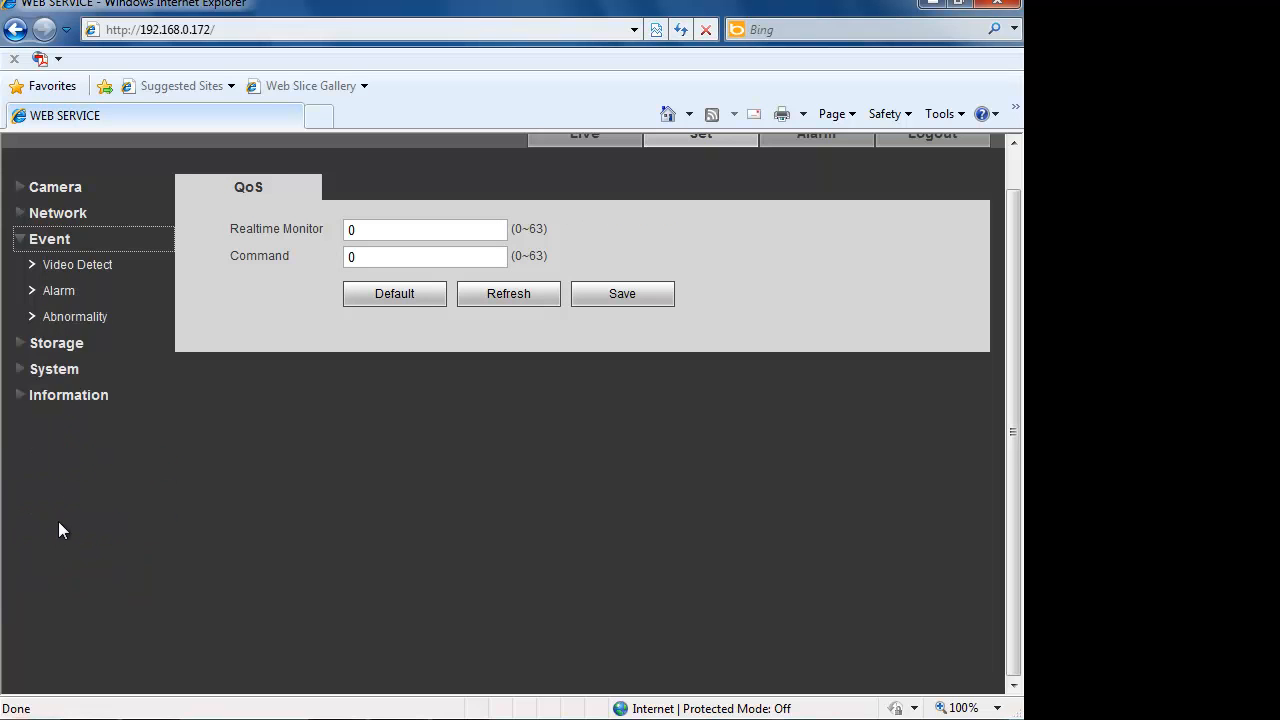
pyautogui.click(71, 268)
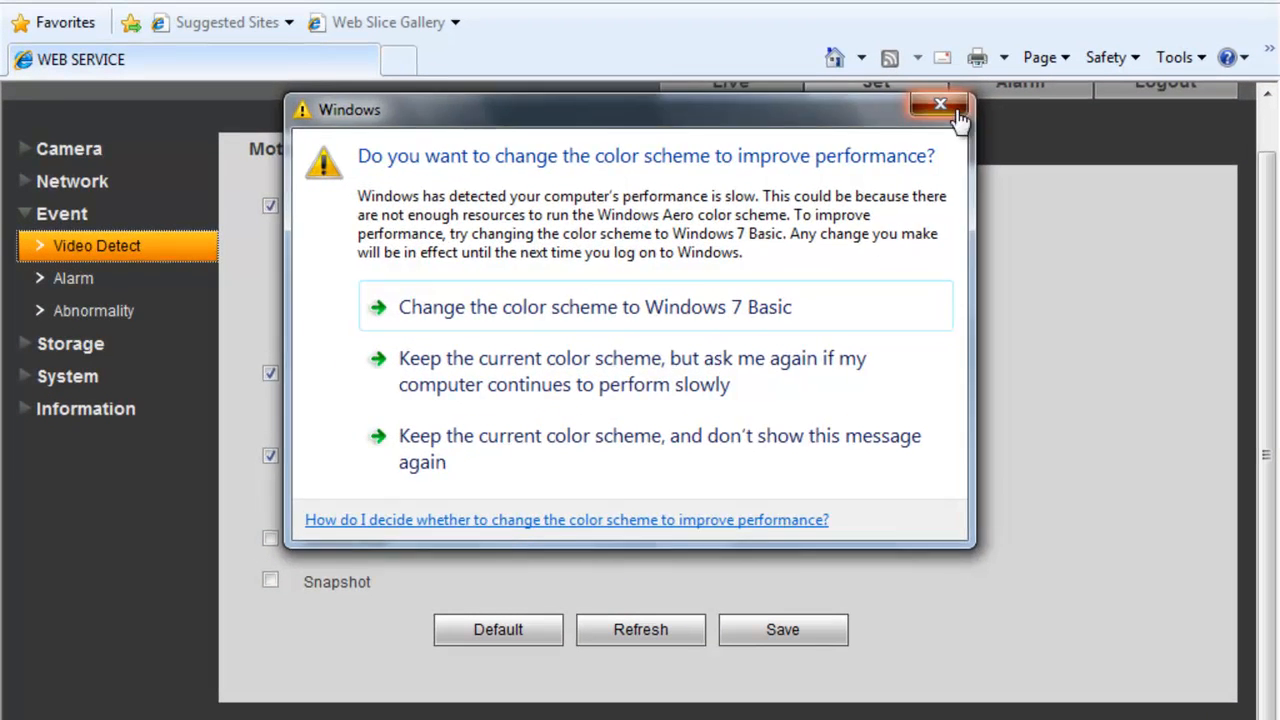
pyautogui.click(752, 152)
pyautogui.click(62, 348)
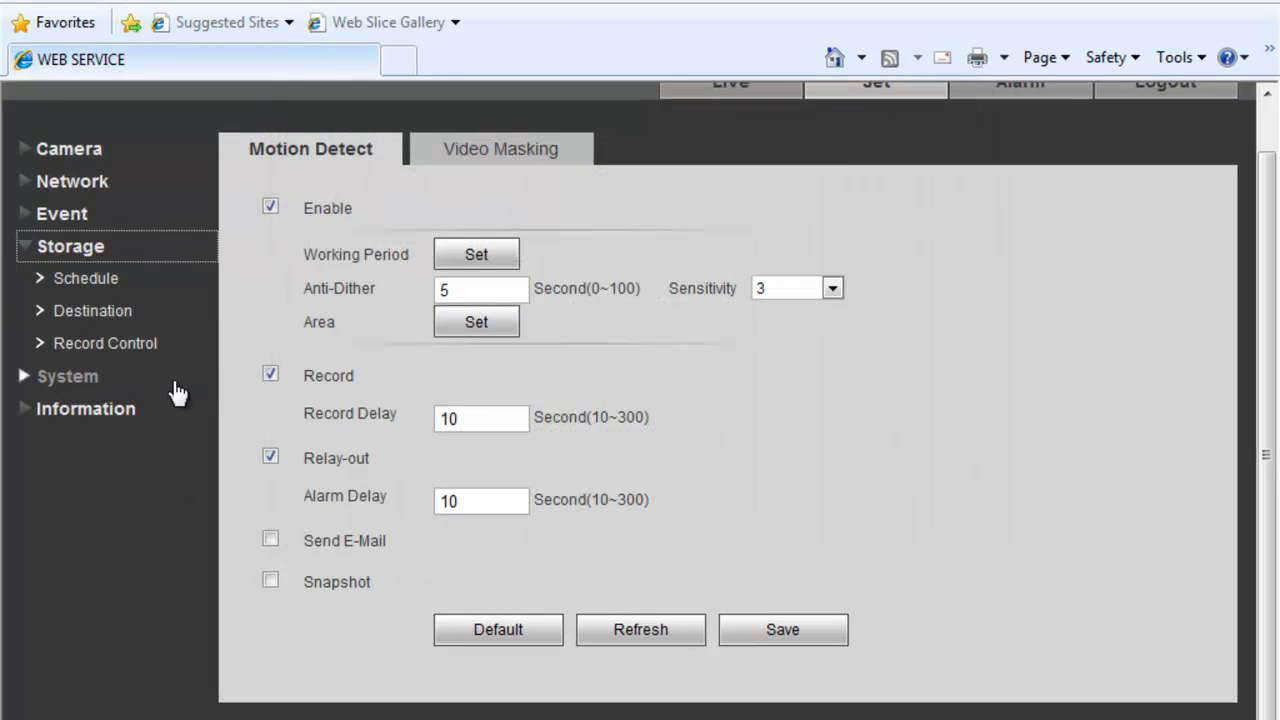
pyautogui.click(100, 283)
# - Check the Local storage device (read-only vs read-write) and FTP destinations, and try formatting the SD card
pyautogui.click(120, 256)
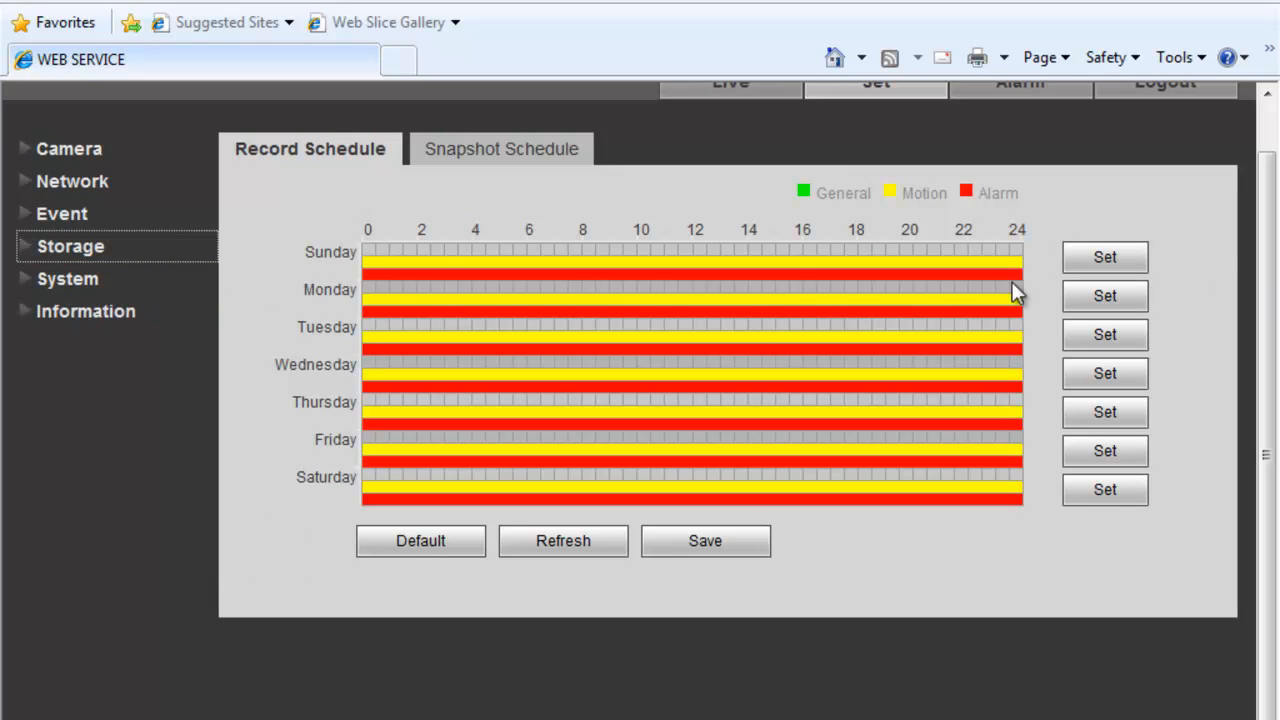
pyautogui.click(134, 250)
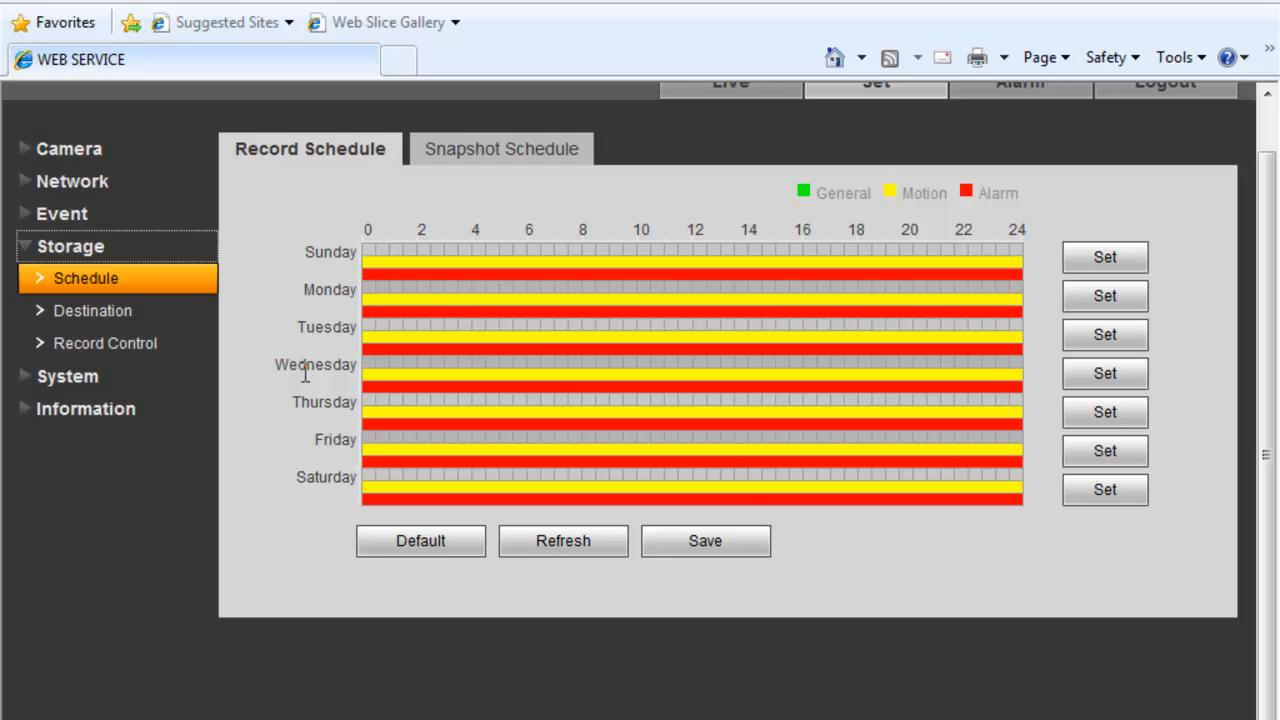
pyautogui.click(124, 318)
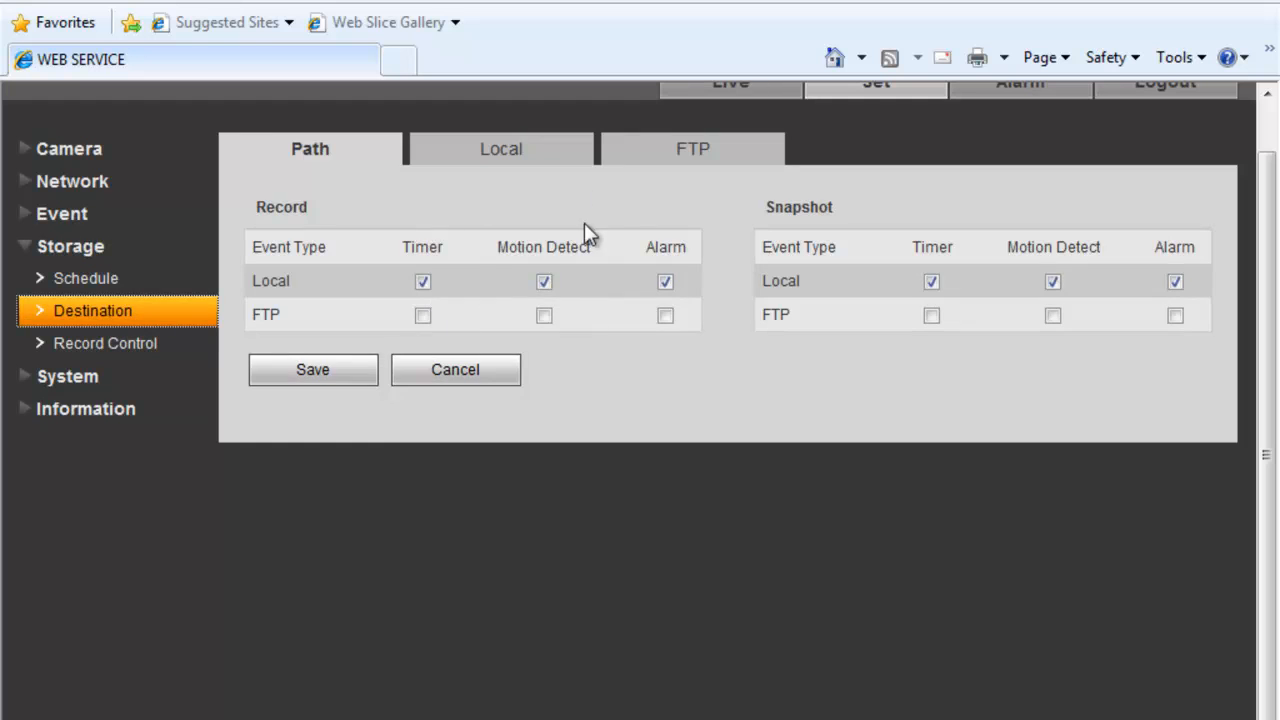
pyautogui.click(566, 166)
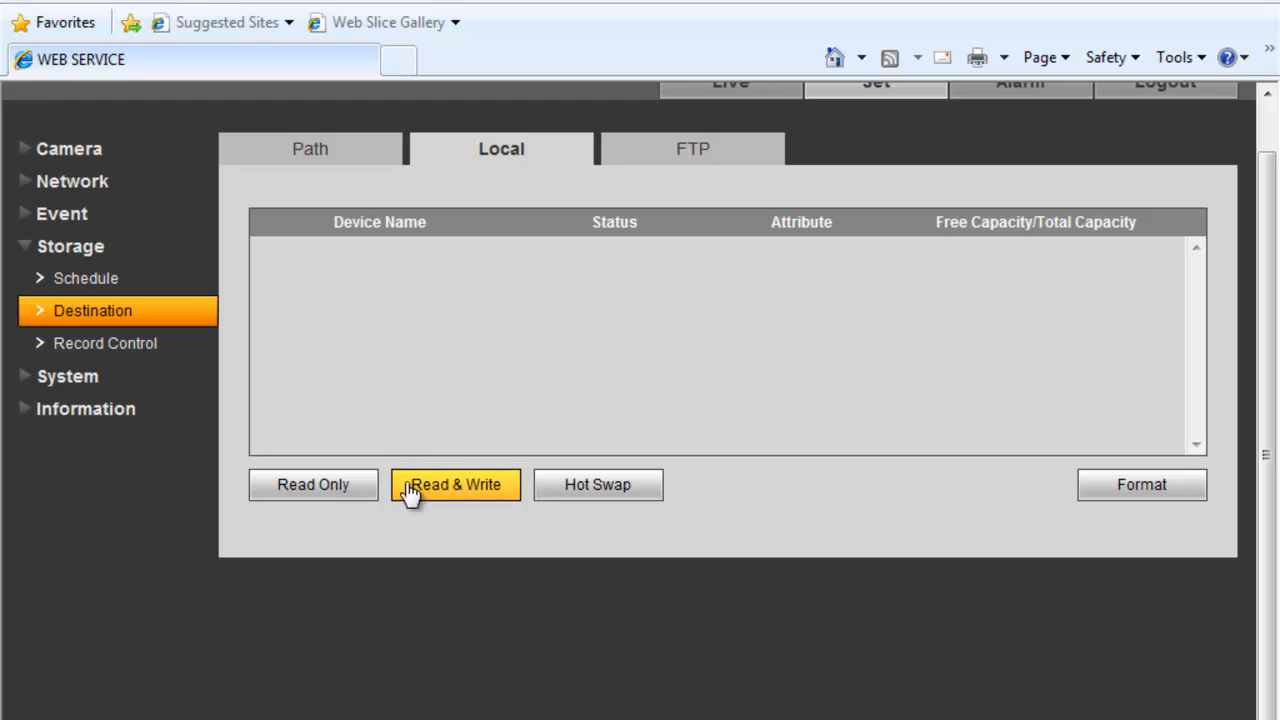
pyautogui.click(366, 484)
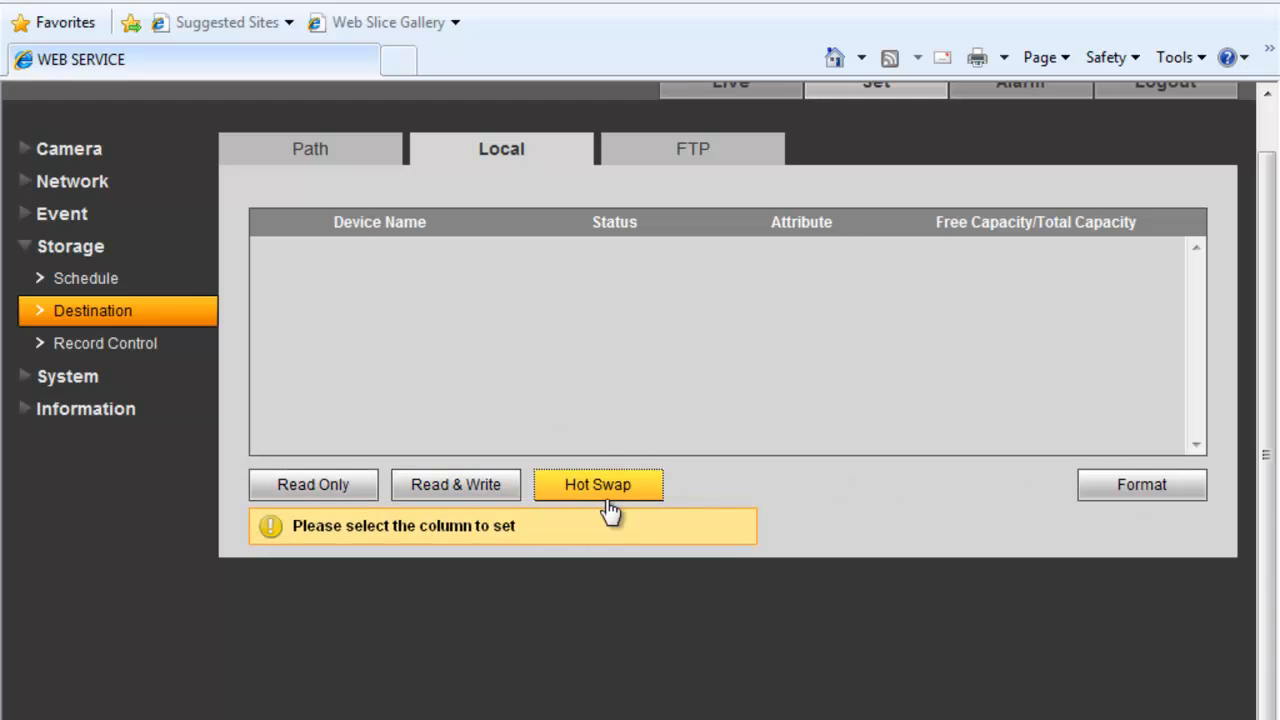
pyautogui.click(462, 488)
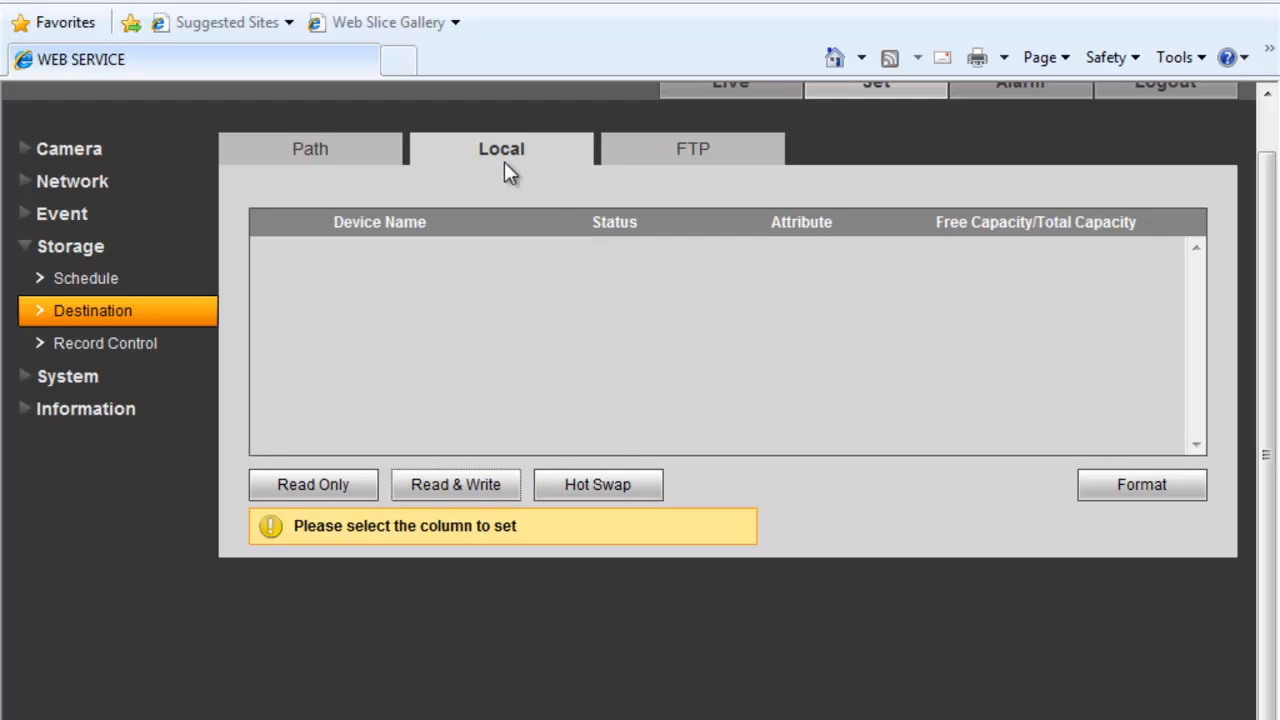
pyautogui.click(694, 152)
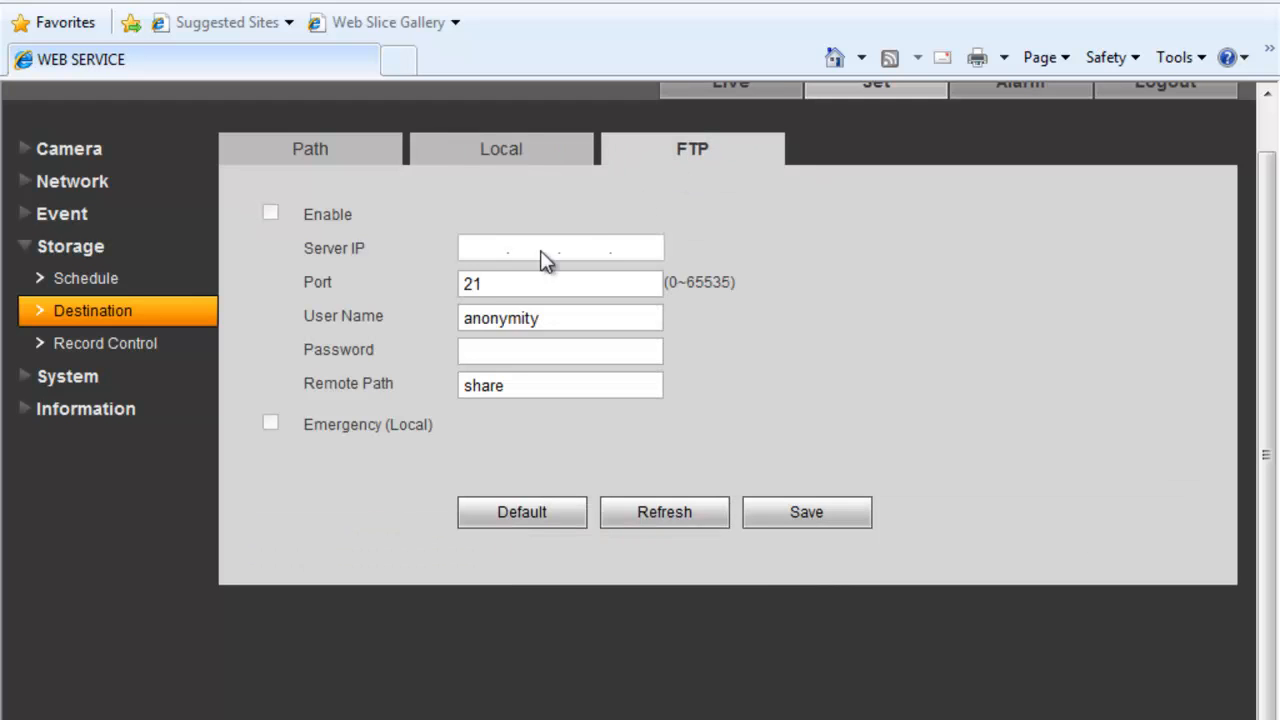
pyautogui.click(487, 155)
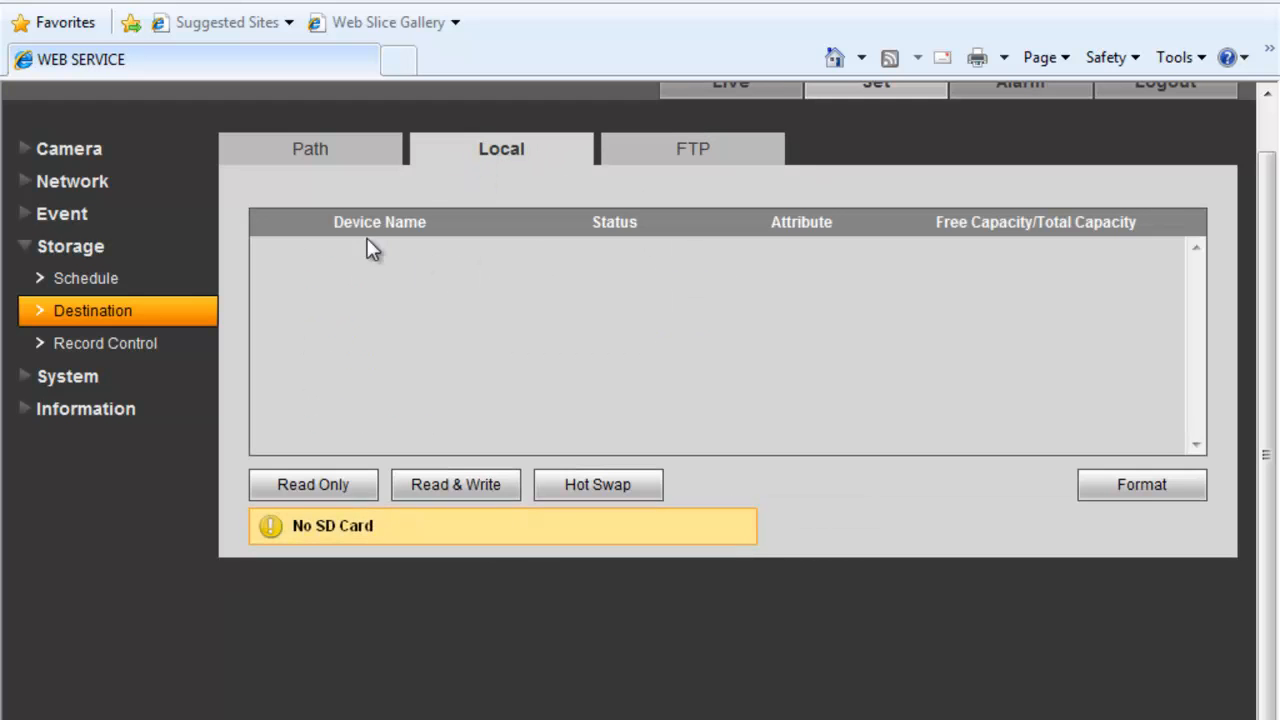
pyautogui.click(1142, 490)
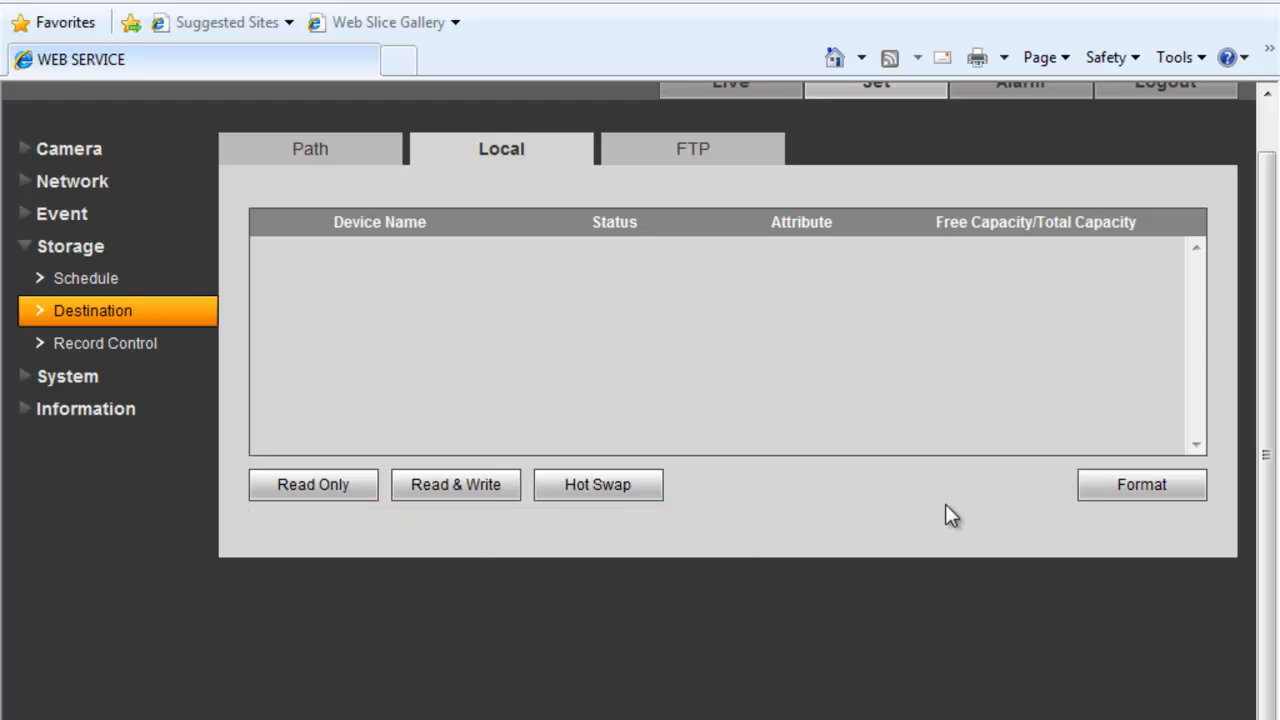
# - Confirm Record Control: 8-minute packs, 5-second pre-event, Overwrite, Auto mode, Main Stream
pyautogui.click(115, 346)
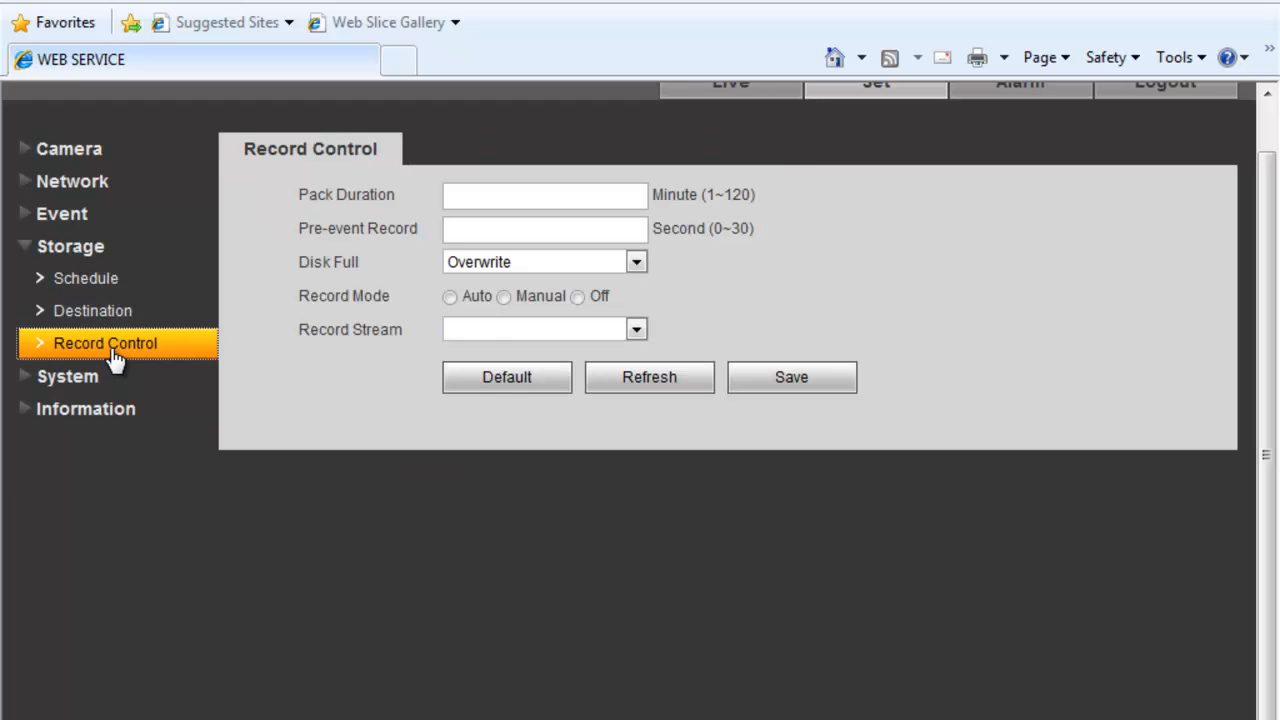
pyautogui.click(118, 322)
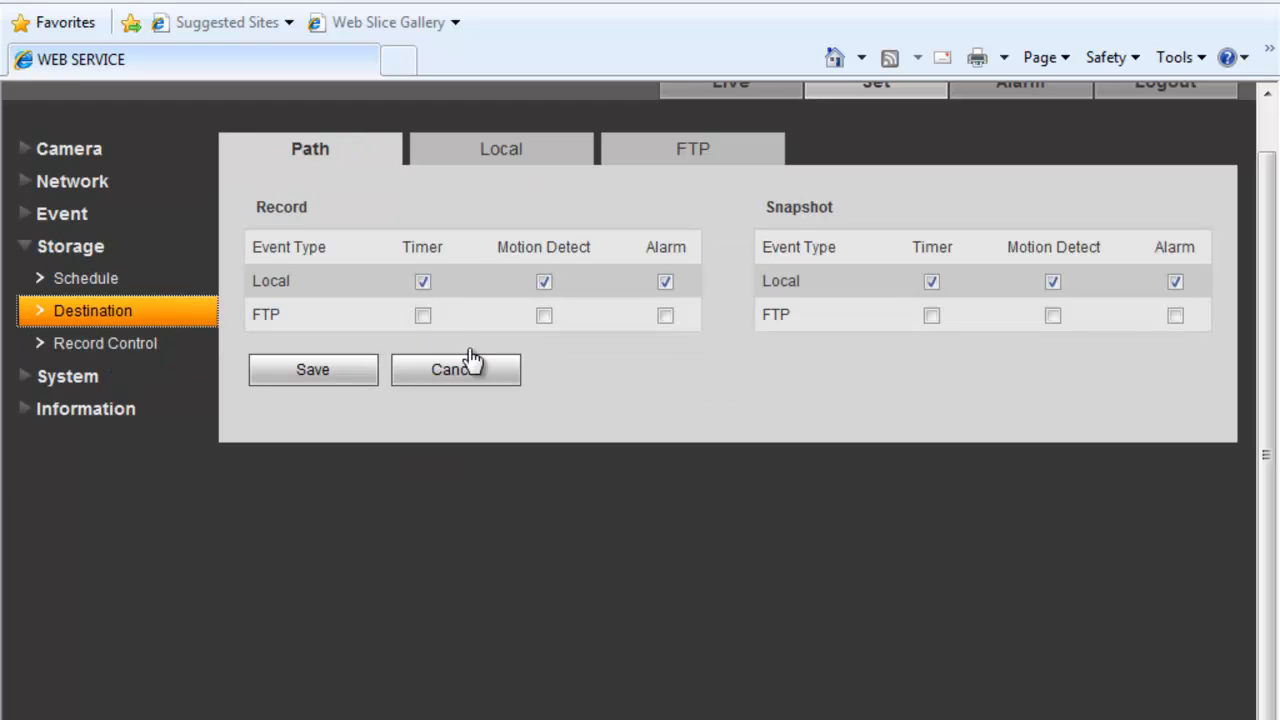
pyautogui.click(153, 346)
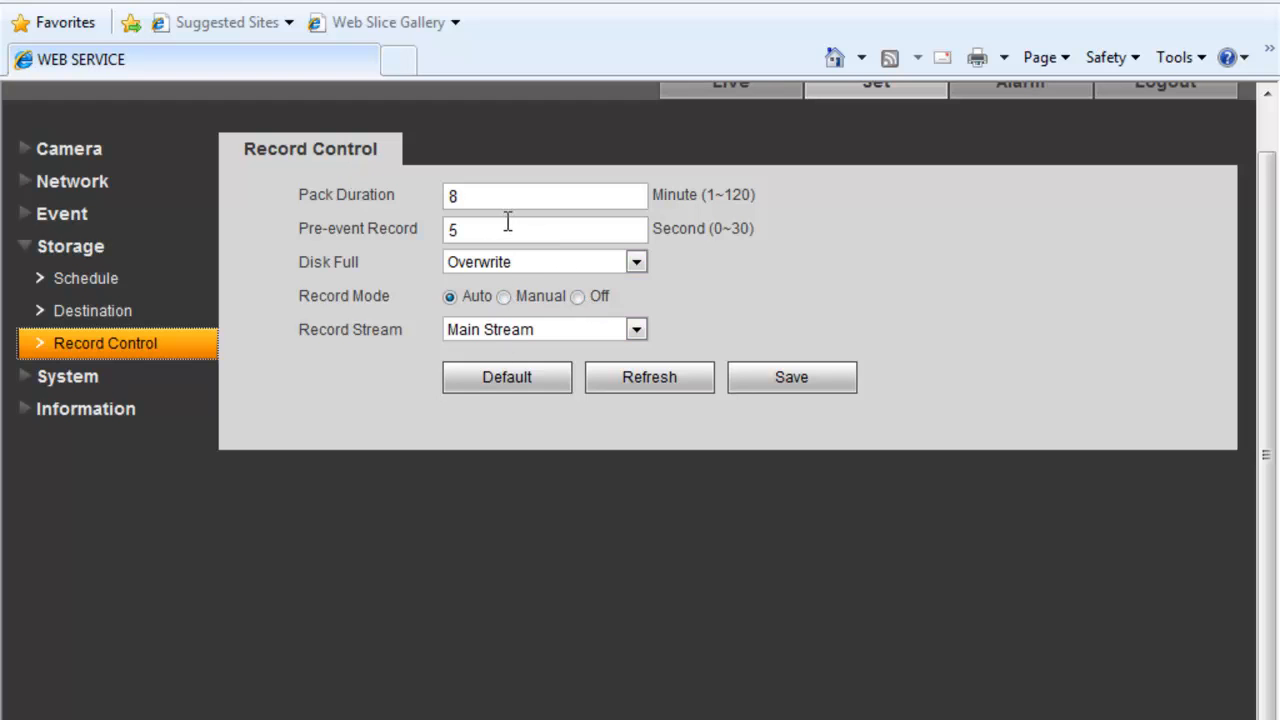
pyautogui.click(525, 330)
pyautogui.click(525, 345)
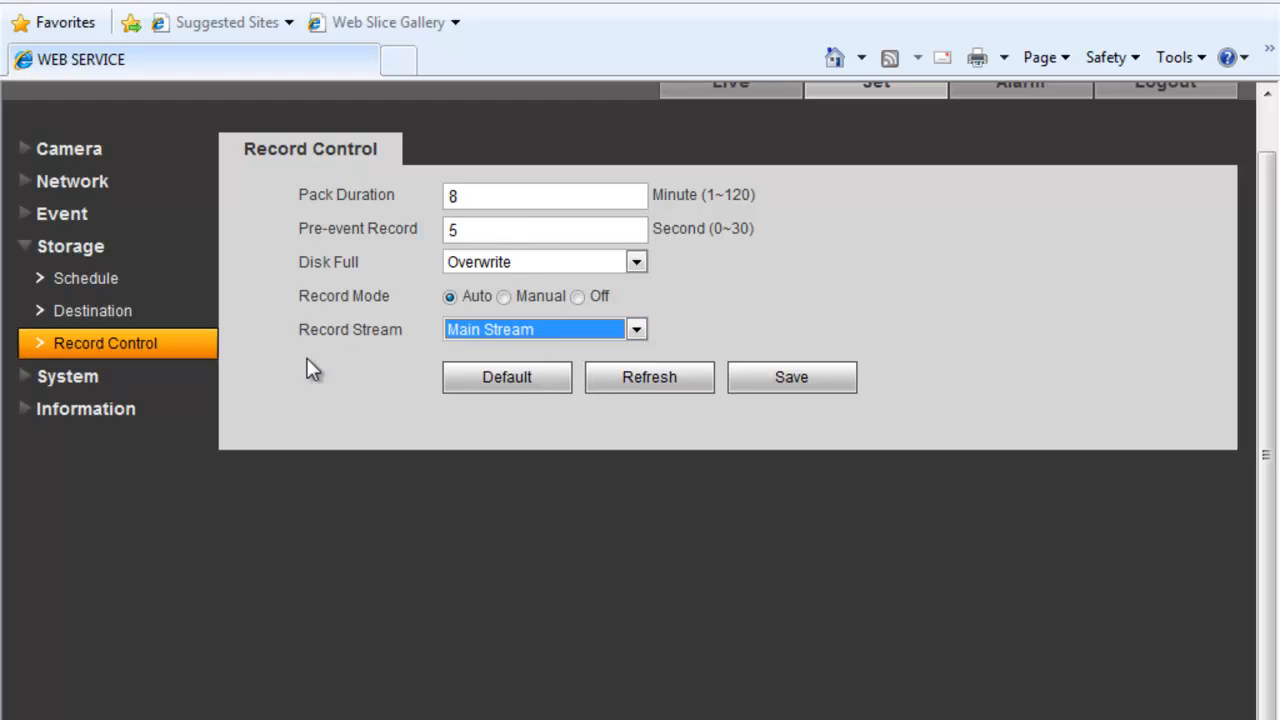
pyautogui.click(38, 377)
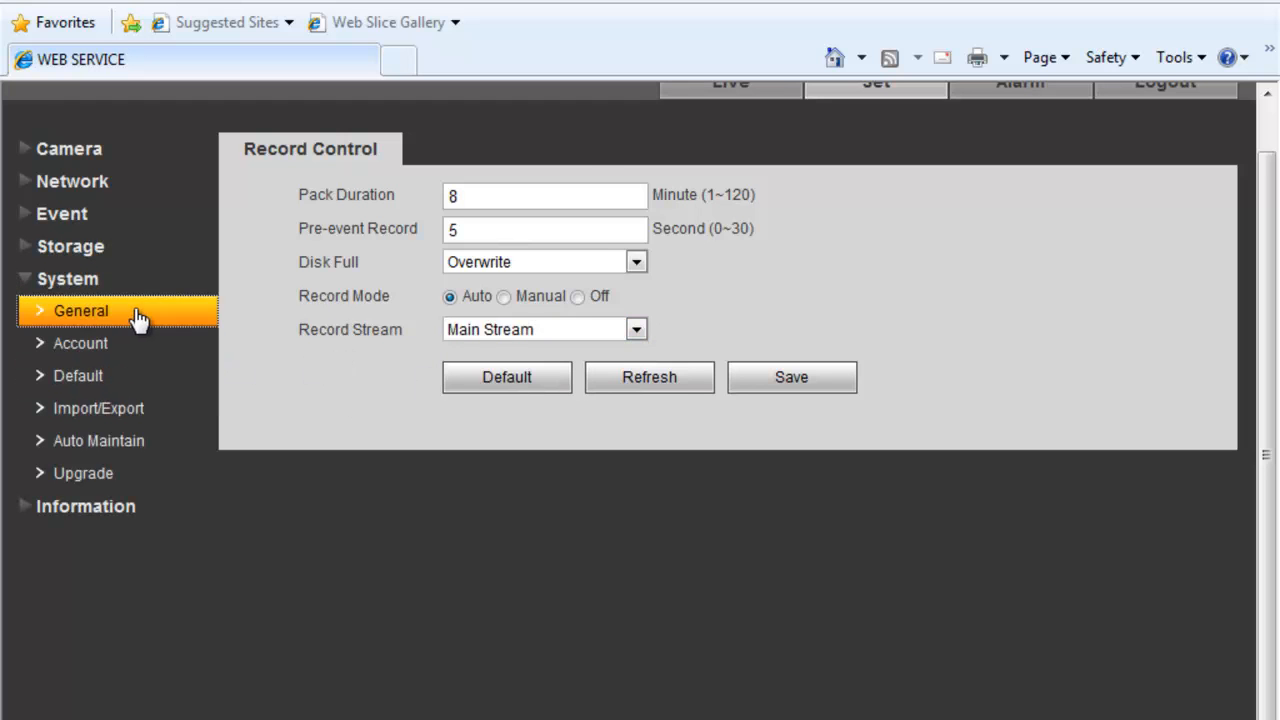
# - Step through General, Date&Time, Account, Default and Import/Export, ending on Auto Maintain's daily 02:00 reboot
pyautogui.click(133, 313)
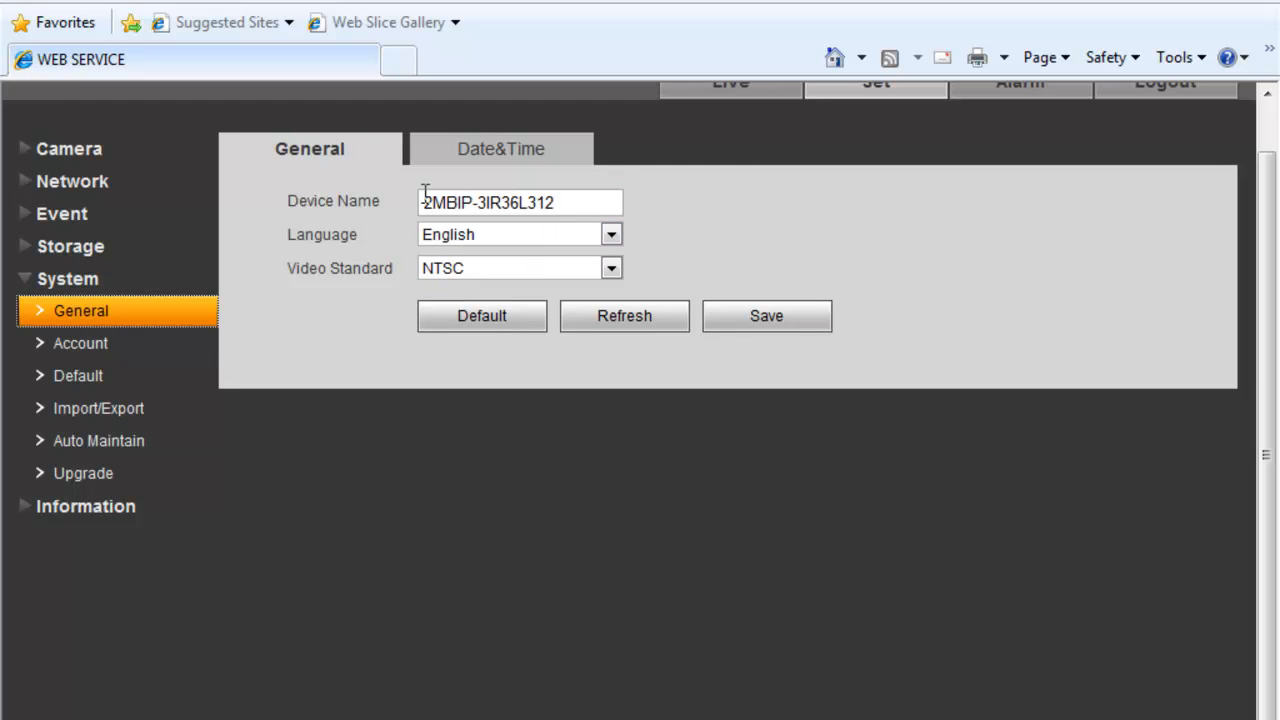
pyautogui.click(505, 158)
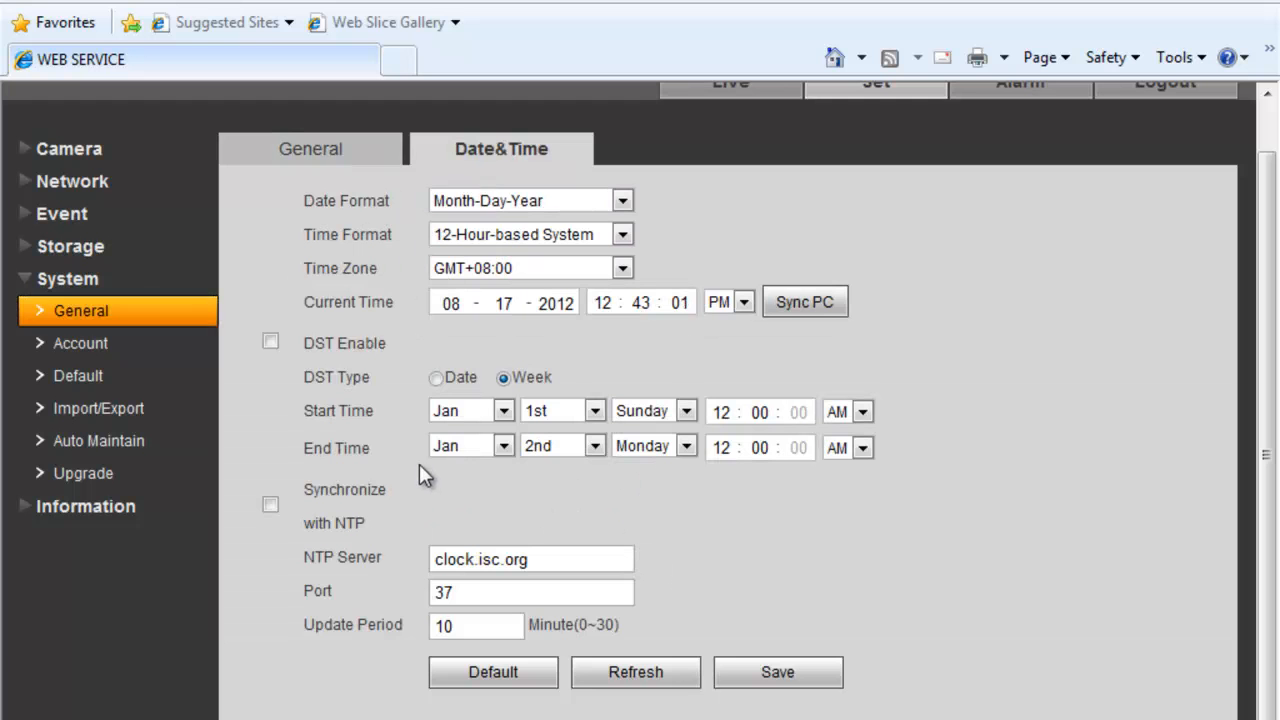
pyautogui.click(106, 345)
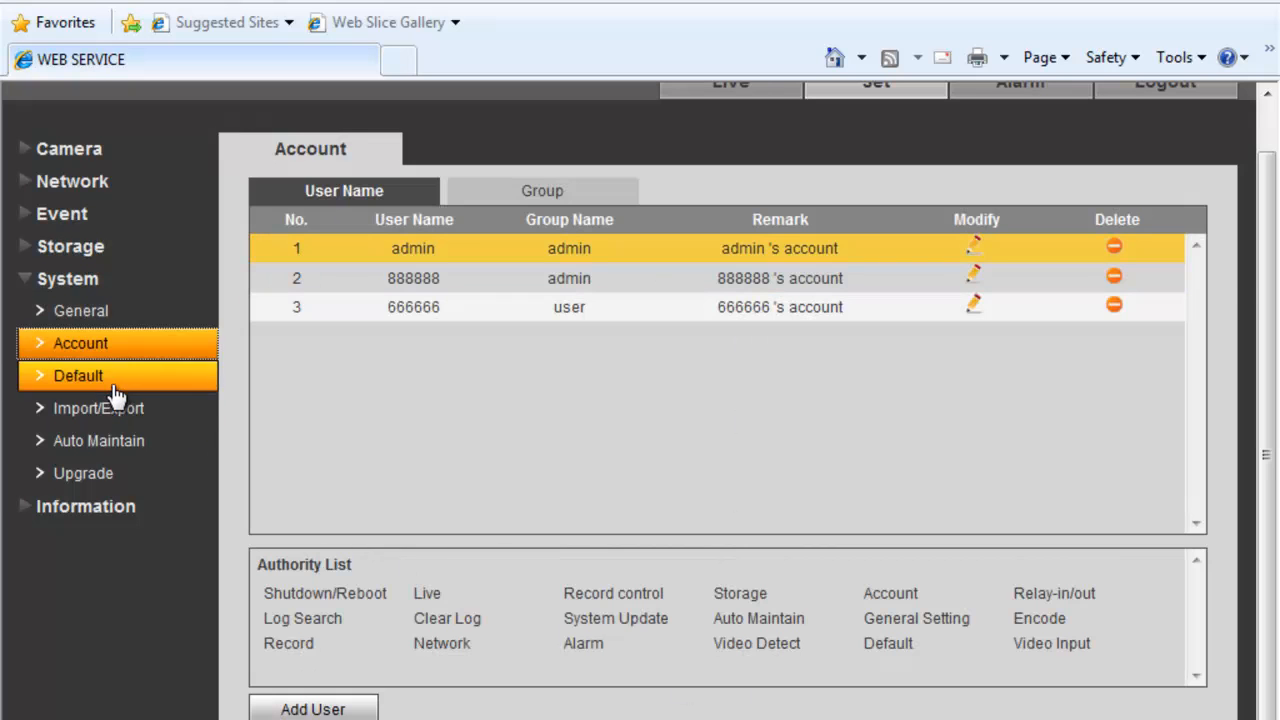
pyautogui.click(45, 382)
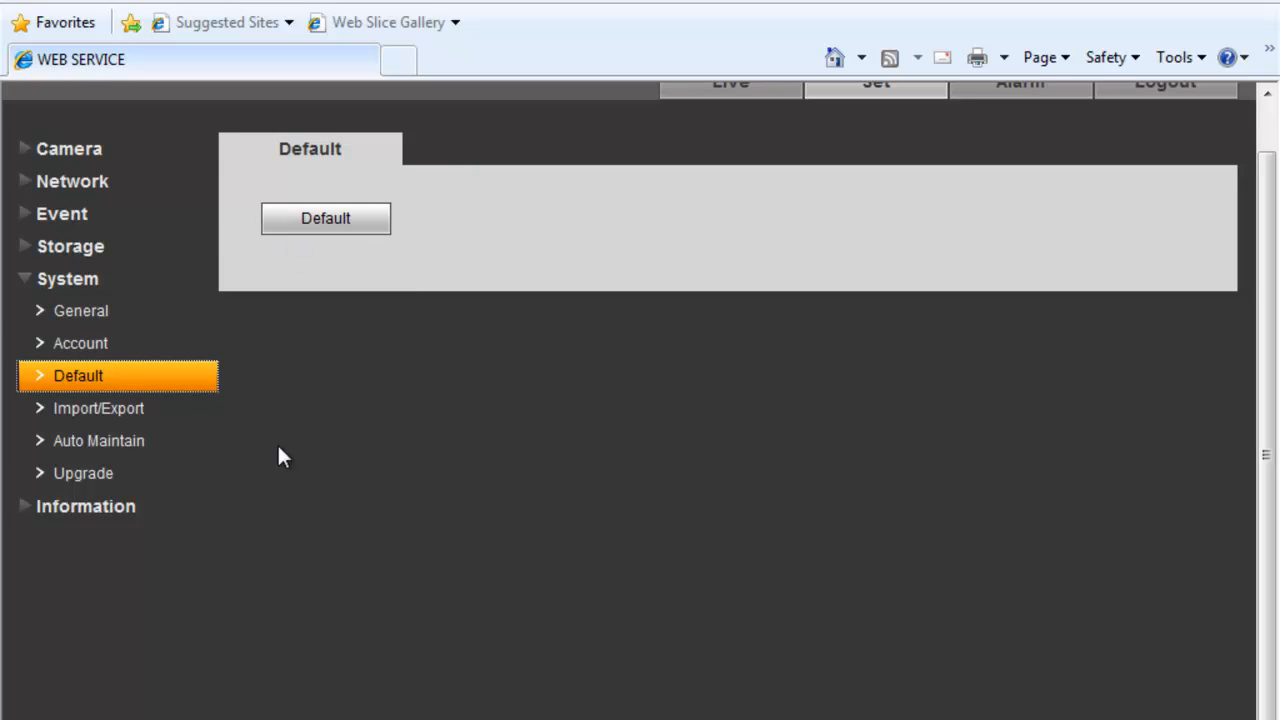
pyautogui.click(146, 415)
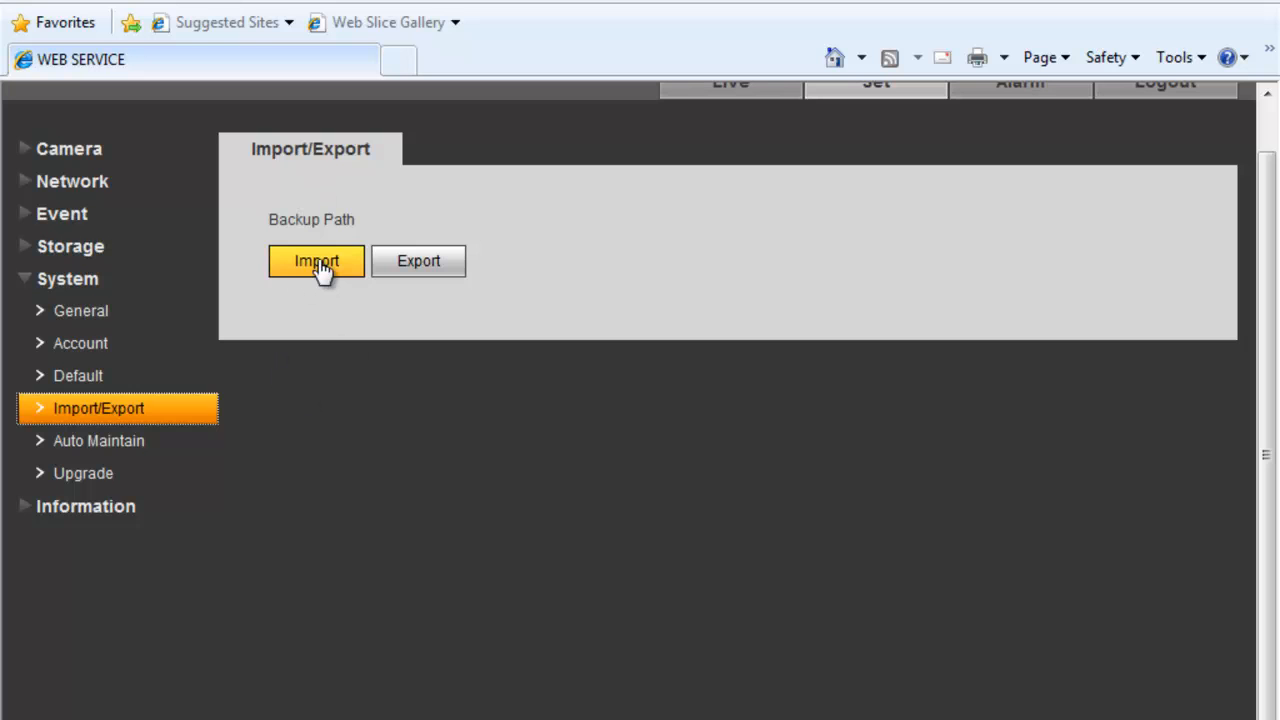
pyautogui.scroll(1, 320, 270)
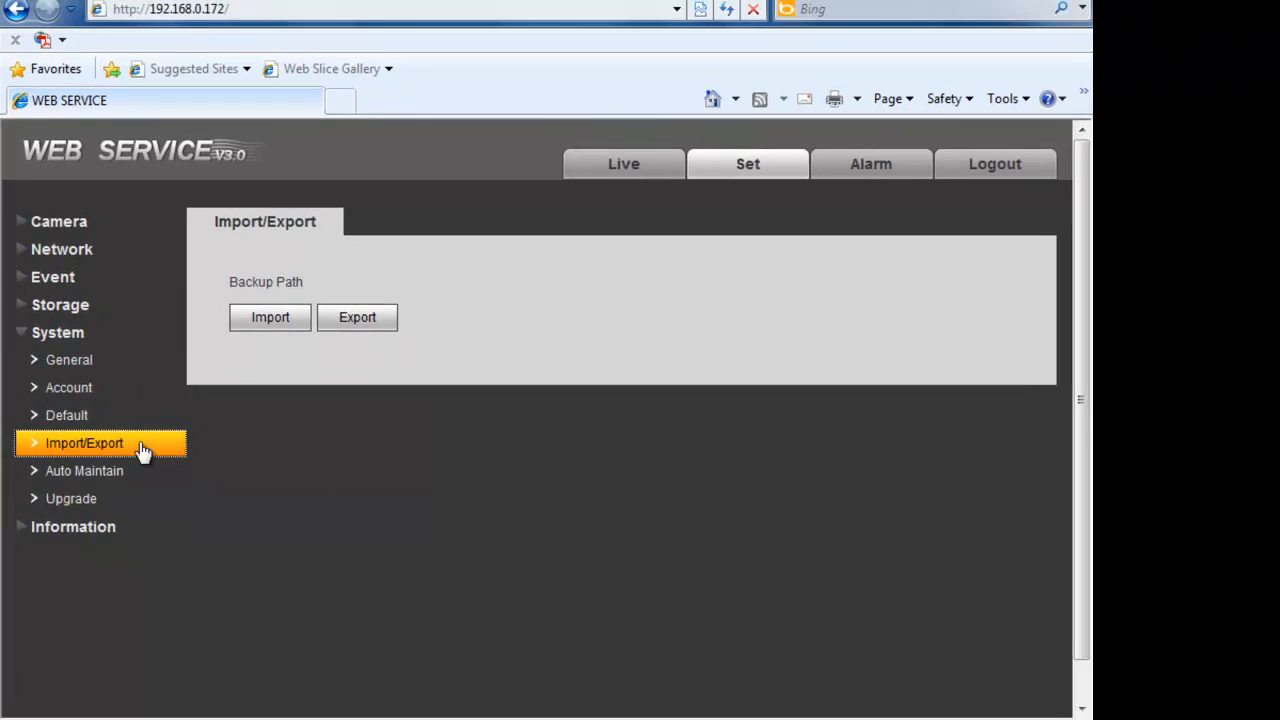
pyautogui.click(105, 493)
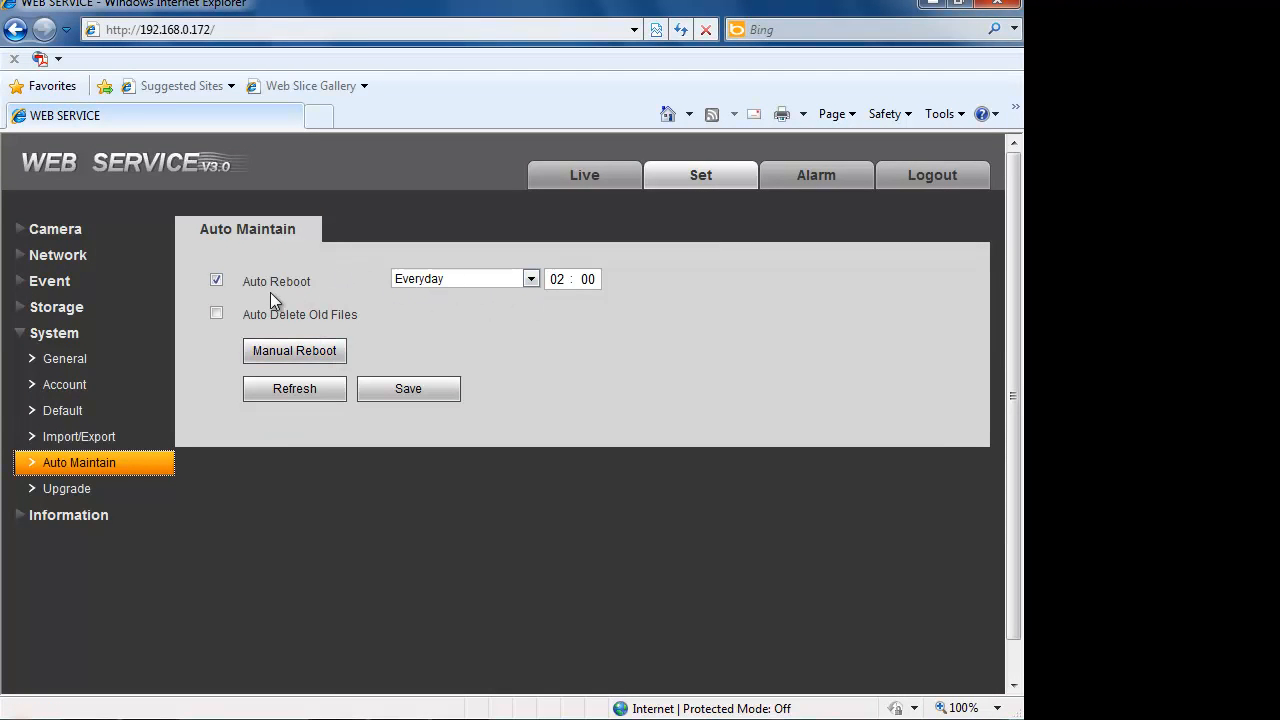
# - Turn off the daily 02:00 Auto Reboot
pyautogui.click(215, 282)
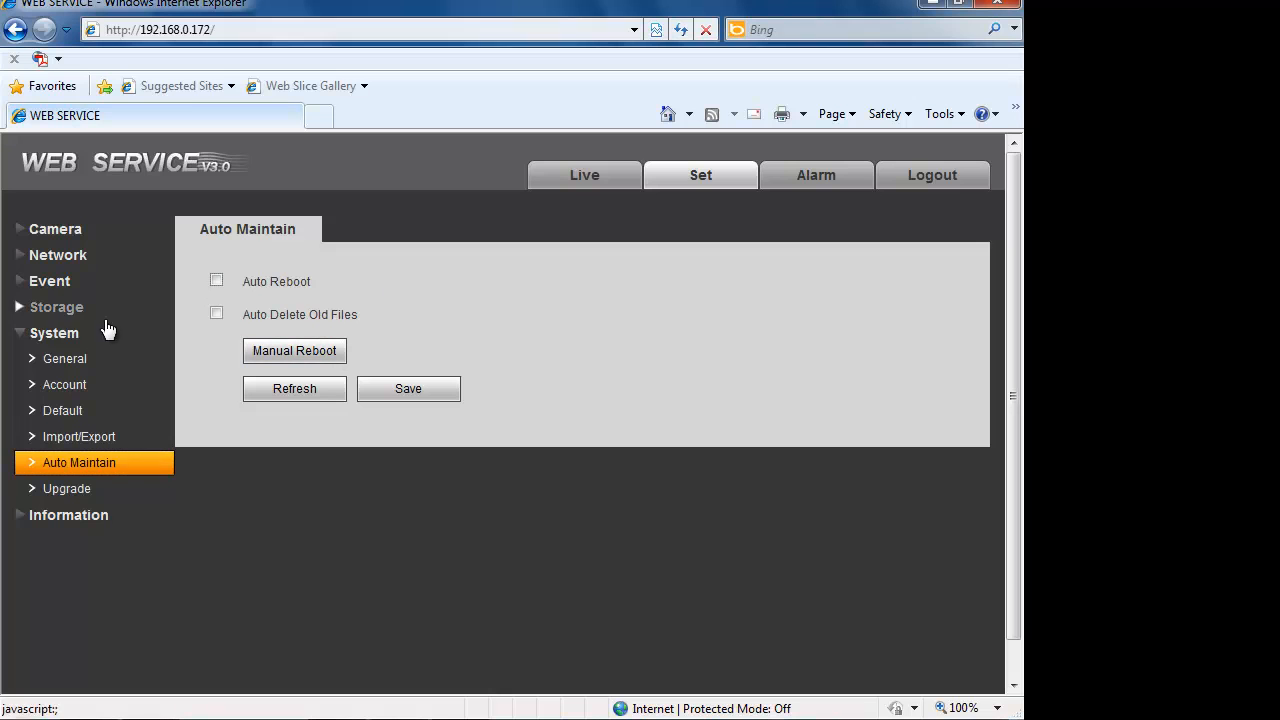
pyautogui.click(215, 281)
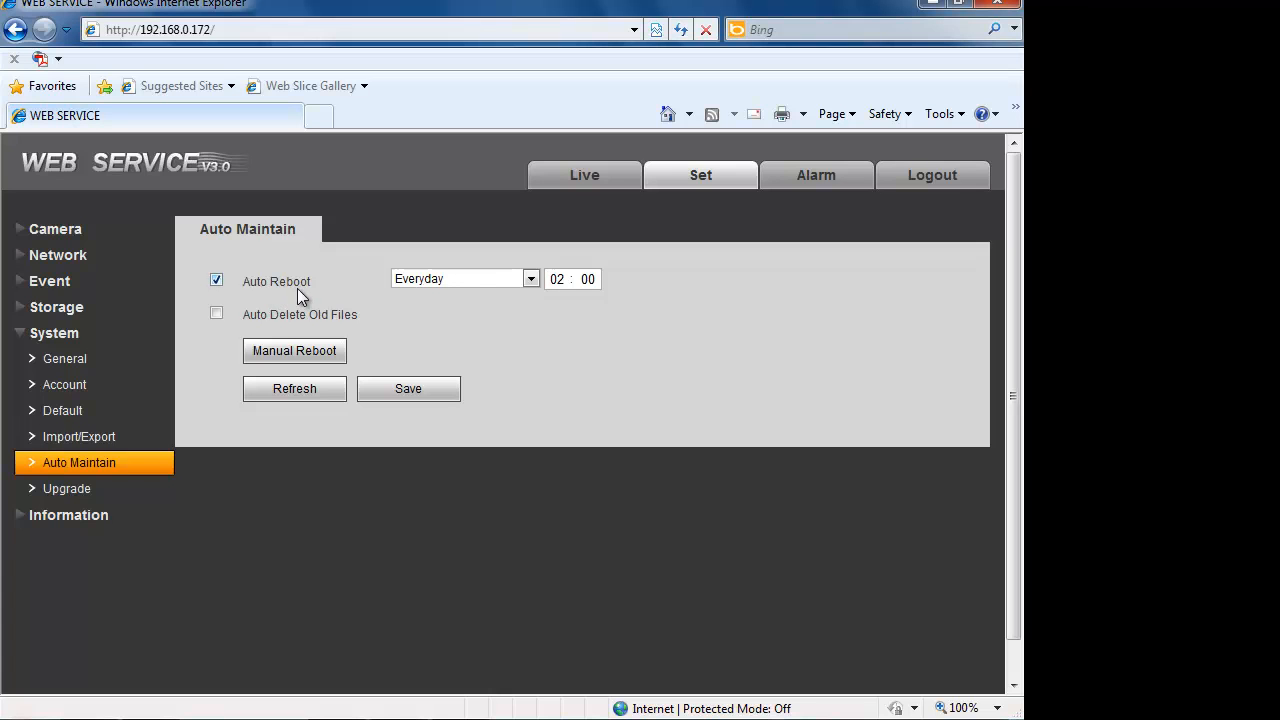
pyautogui.click(217, 280)
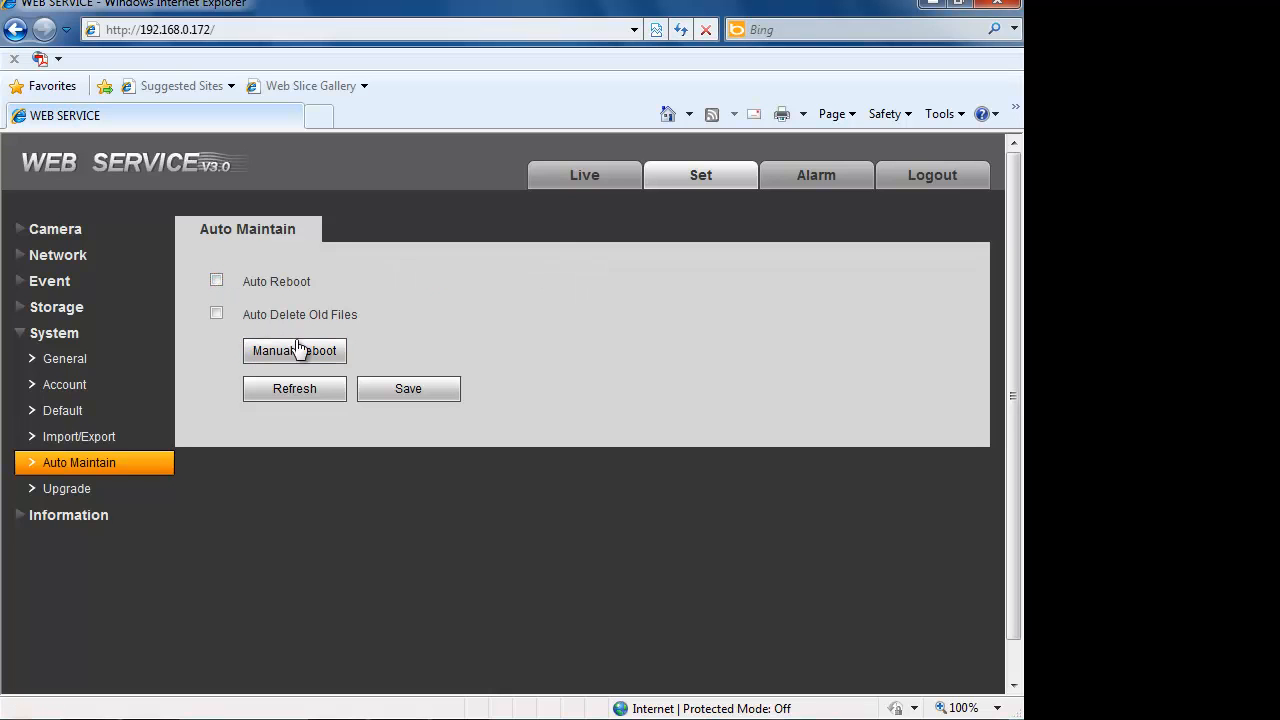
# - Check the firmware Upgrade page, cancelling the firmware file selection
pyautogui.click(100, 489)
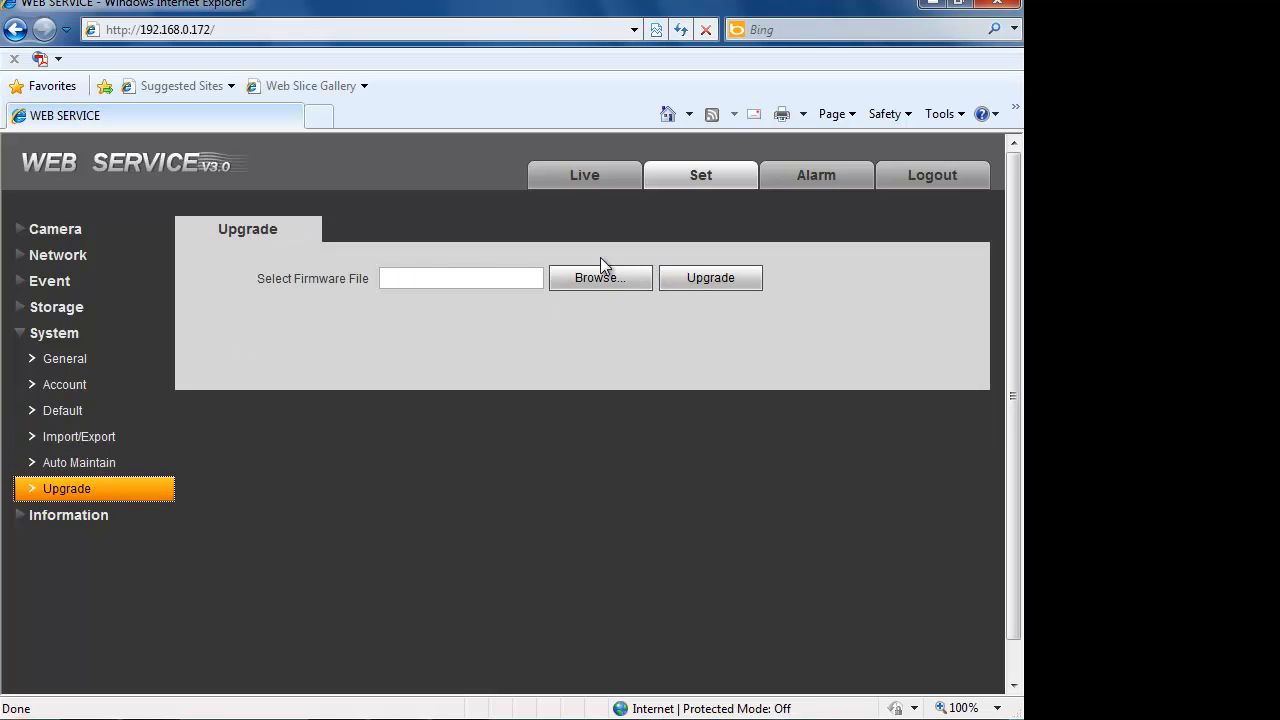
pyautogui.click(614, 289)
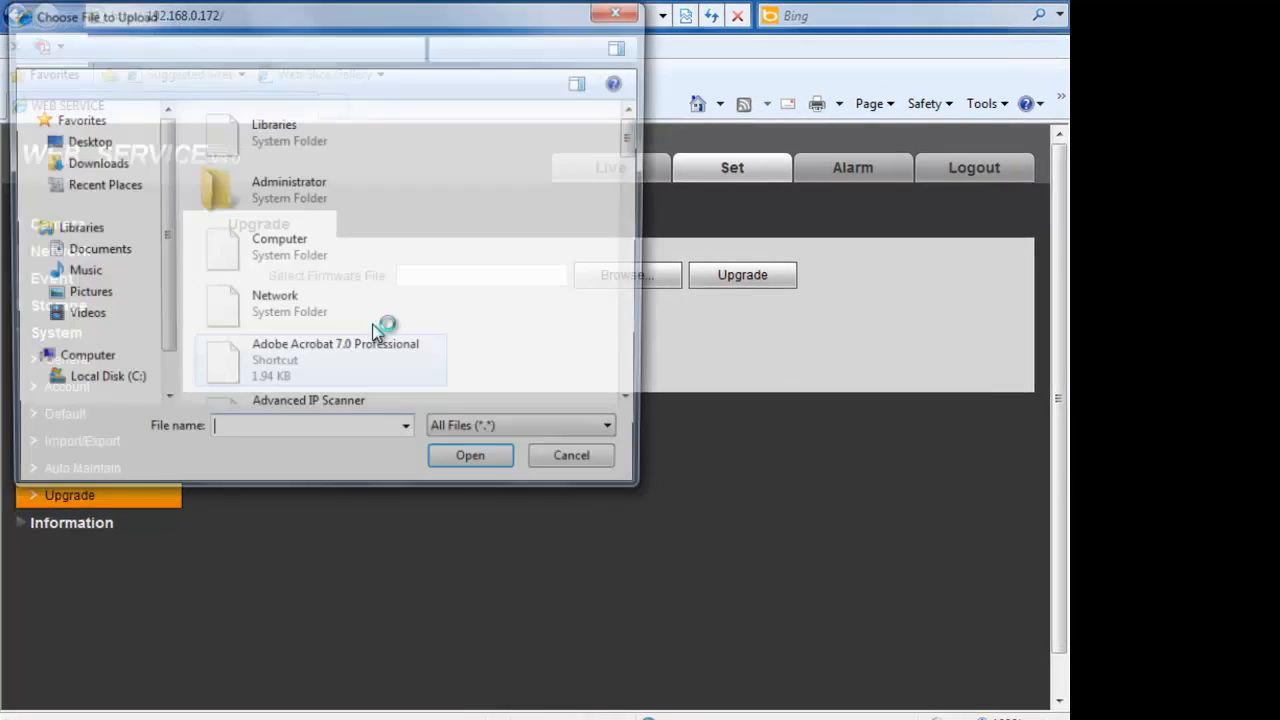
pyautogui.click(571, 455)
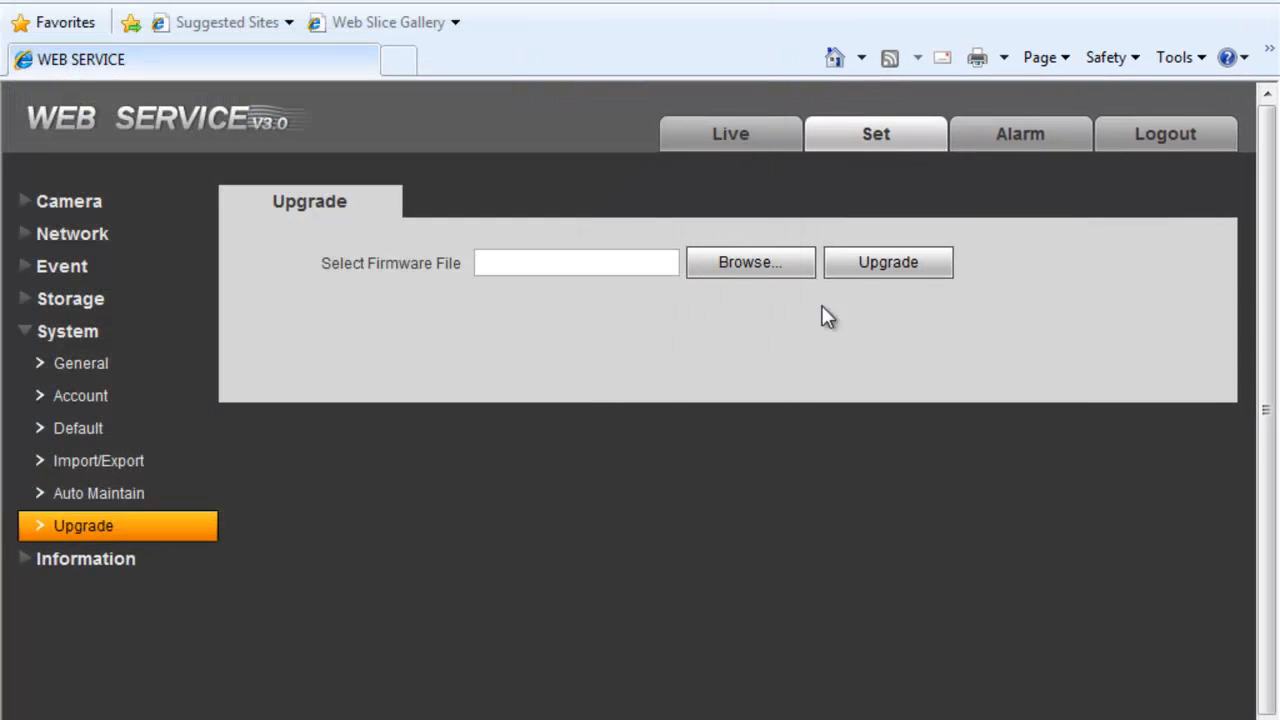
# - View the device Version information and the Log, showing no entries for 2012-08-16 to 2012-08-17
pyautogui.click(187, 566)
pyautogui.click(164, 400)
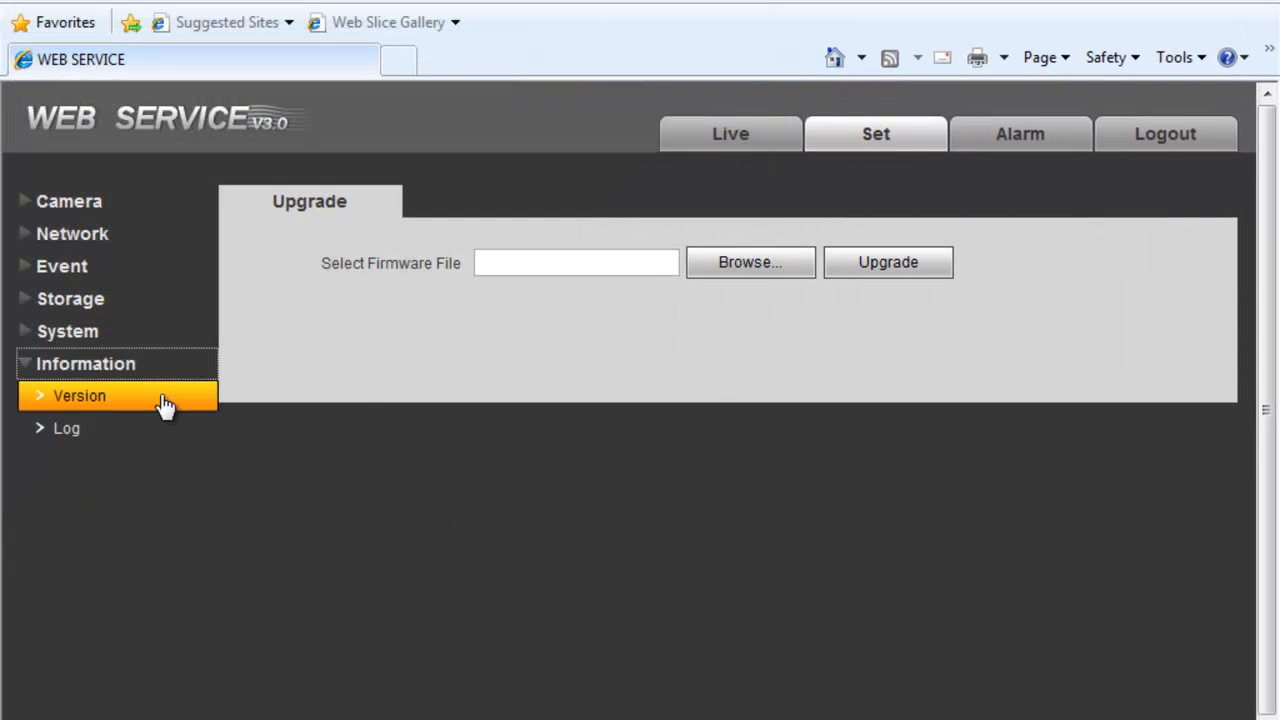
pyautogui.click(115, 430)
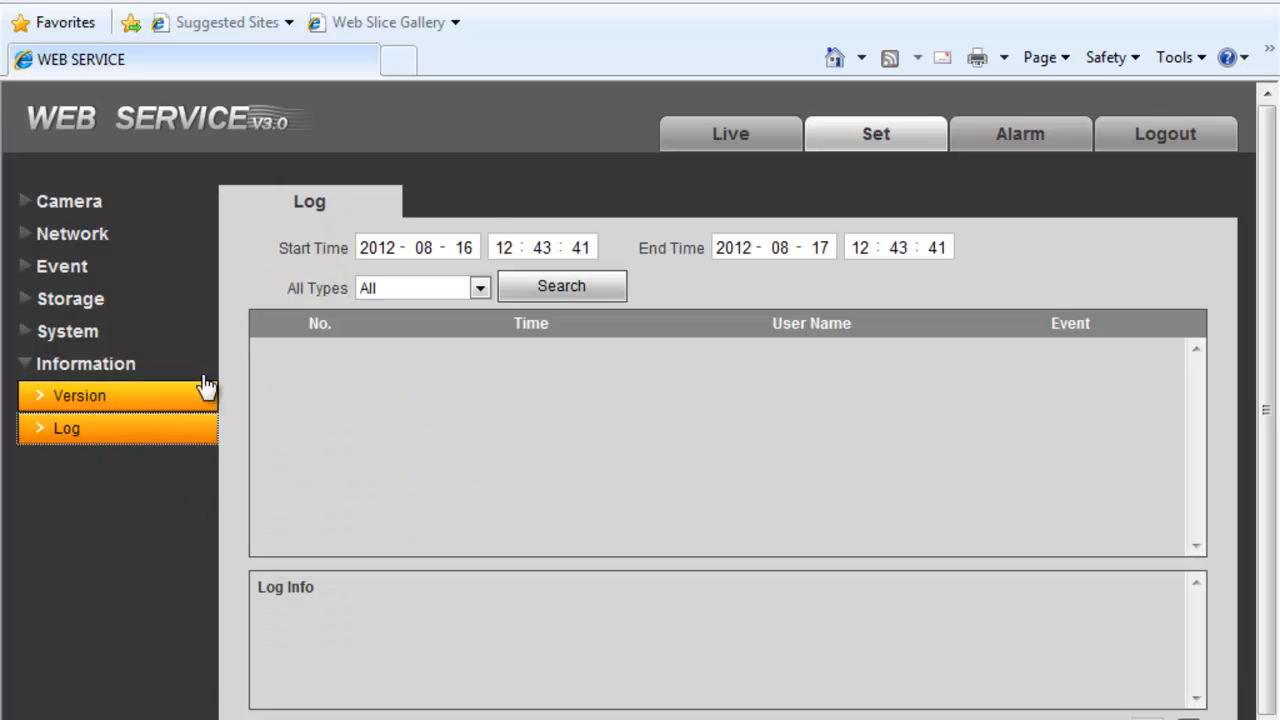
pyautogui.click(66, 200)
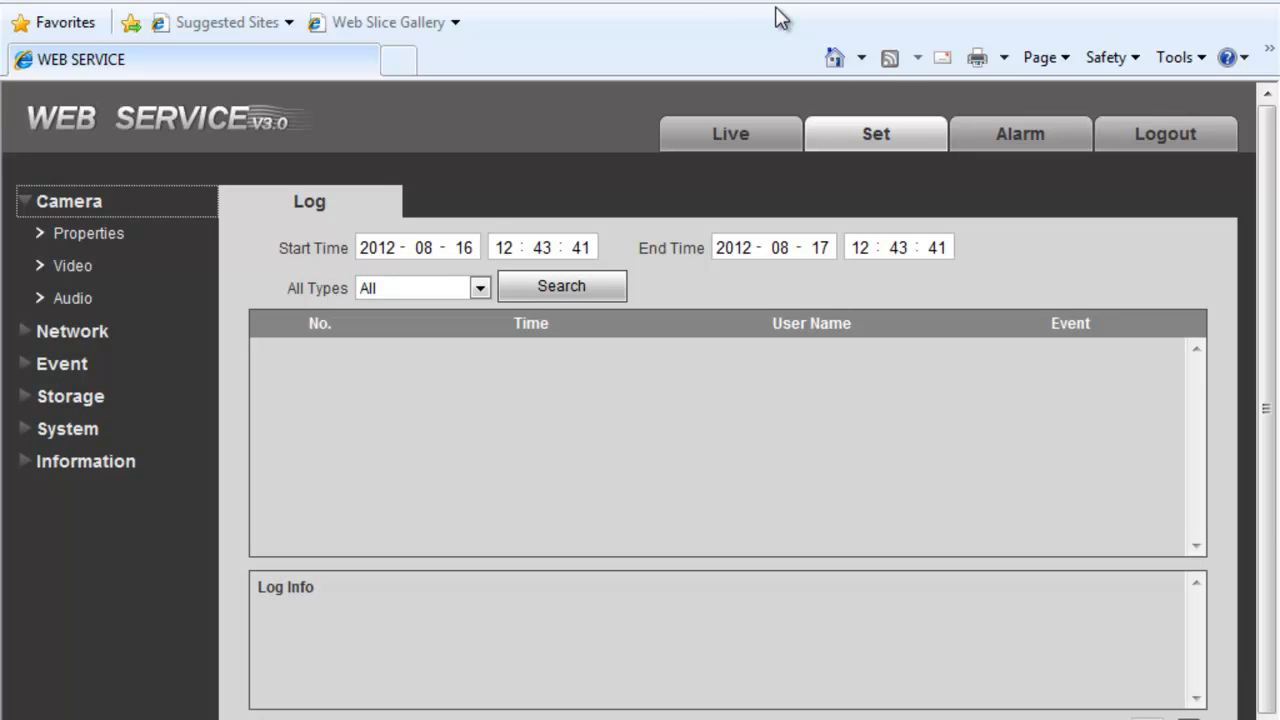